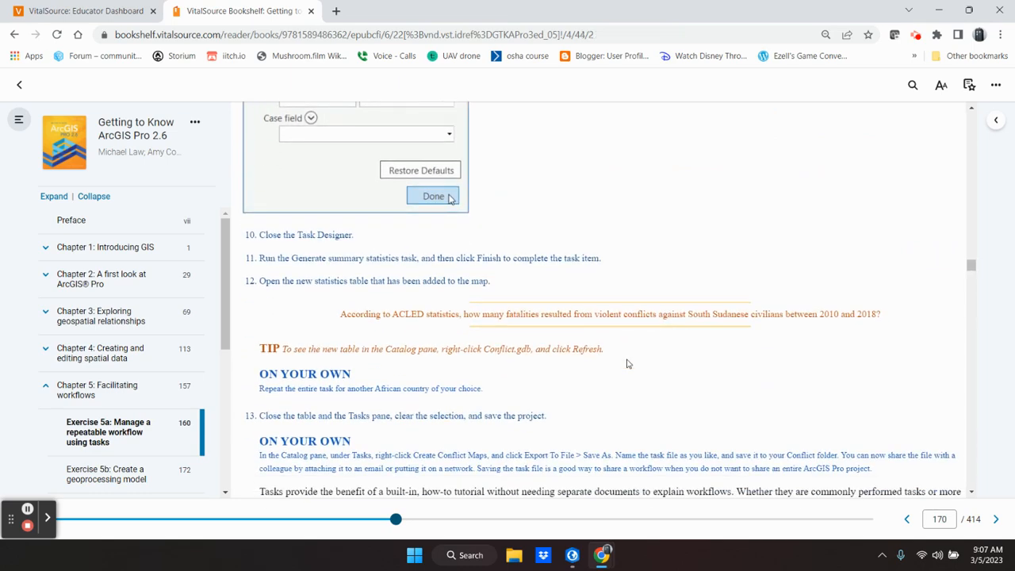
Step: Read the Exercise 5B introduction, its workflow outline and the first Define the data instructions in the textbook
scroll(627, 364, "down", 5)
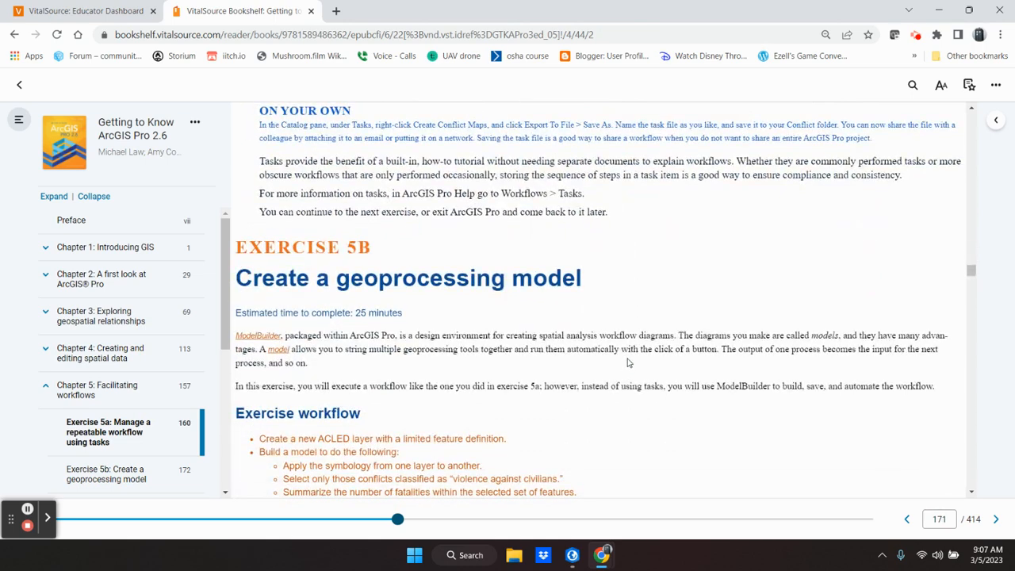
scroll(628, 360, "down", 2)
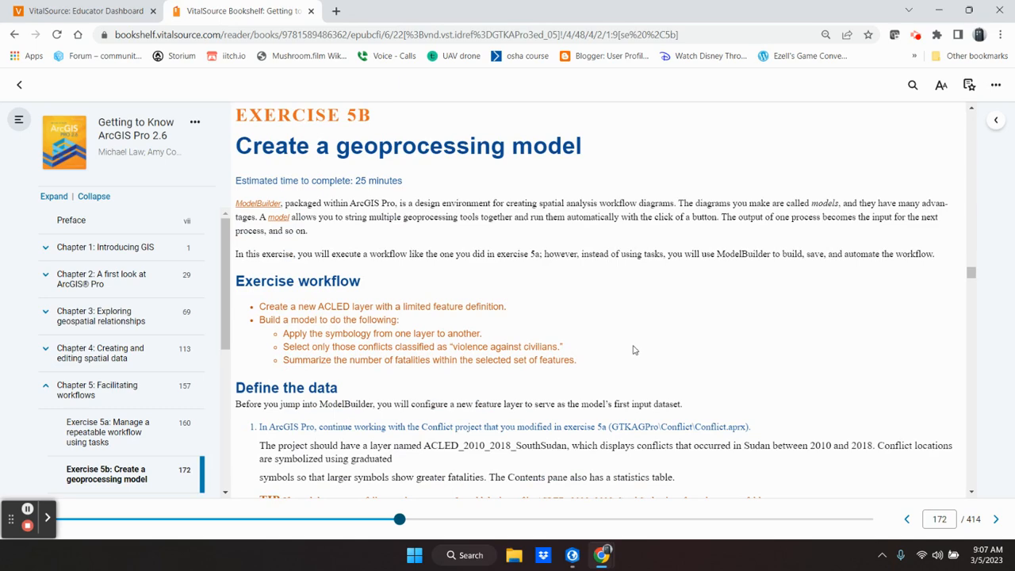
scroll(634, 349, "down", 2)
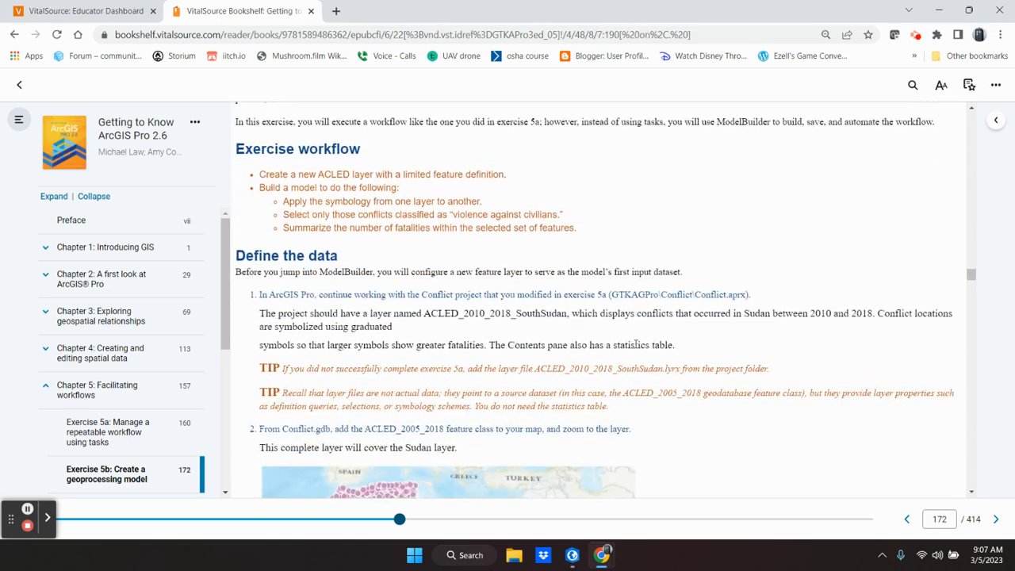
left_click_drag(343, 369, 768, 369)
left_click(807, 378)
Step: Switch to ArcGIS Pro and inspect the South Sudan conflict layer on the map of the Conflict project
left_click(572, 557)
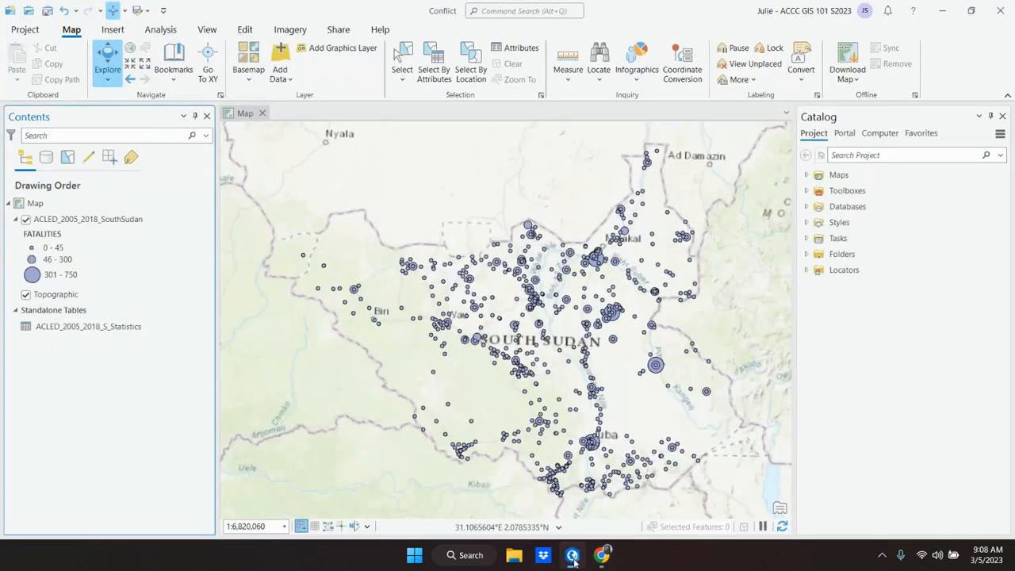
scroll(404, 339, "up", 3)
scroll(403, 339, "down", 2)
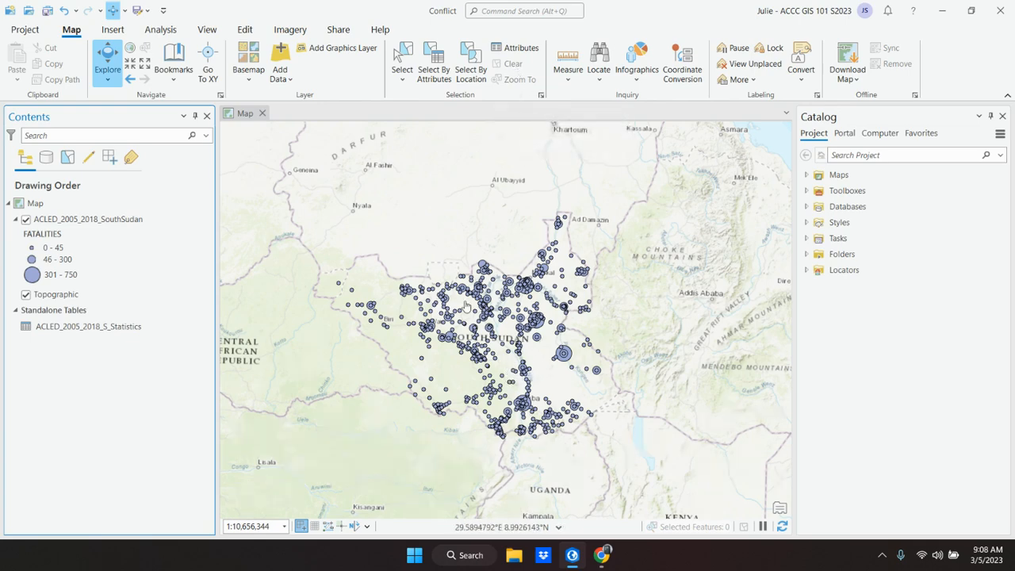
Step: Return to the textbook and read the layer tips and the step 2 instructions with their Africa map figure
left_click(572, 555)
scroll(540, 385, "down", 1)
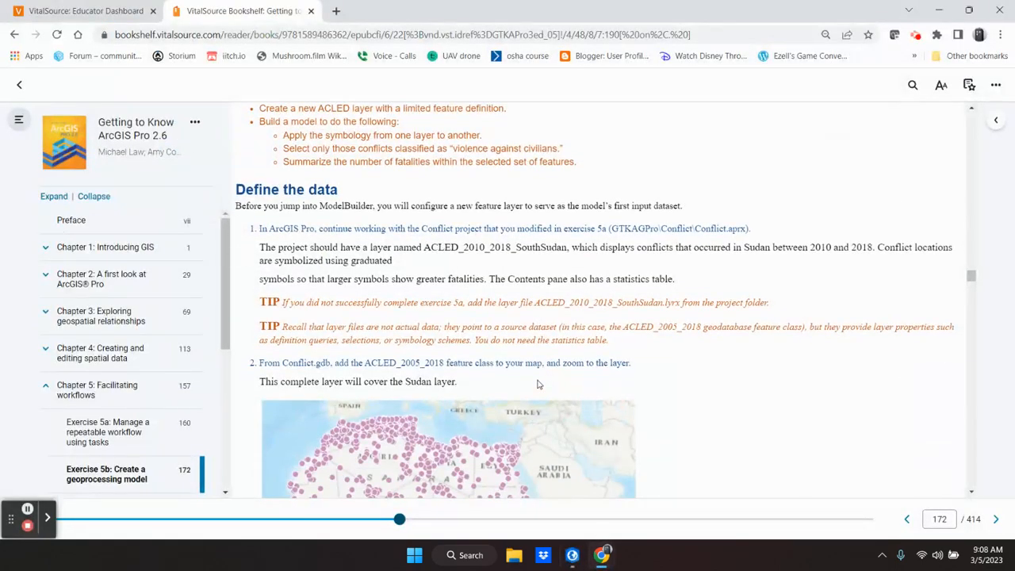
scroll(537, 384, "down", 1)
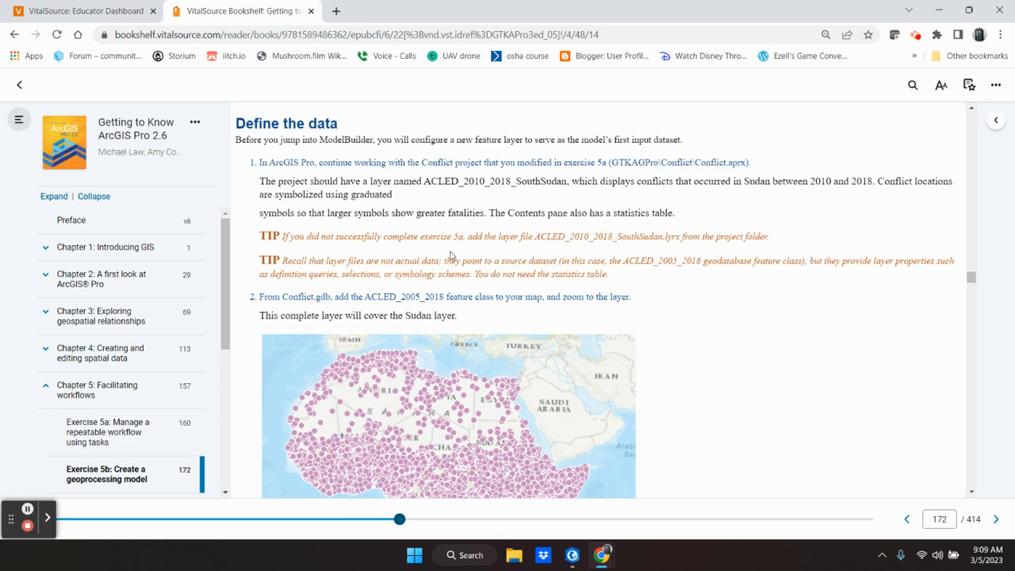
scroll(450, 255, "down", 1)
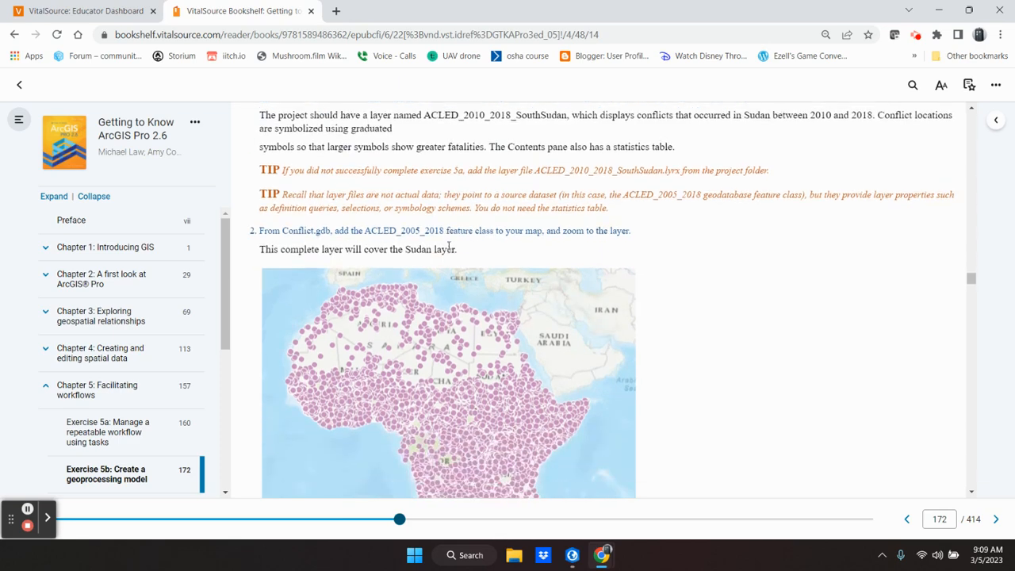
scroll(449, 248, "up", 2)
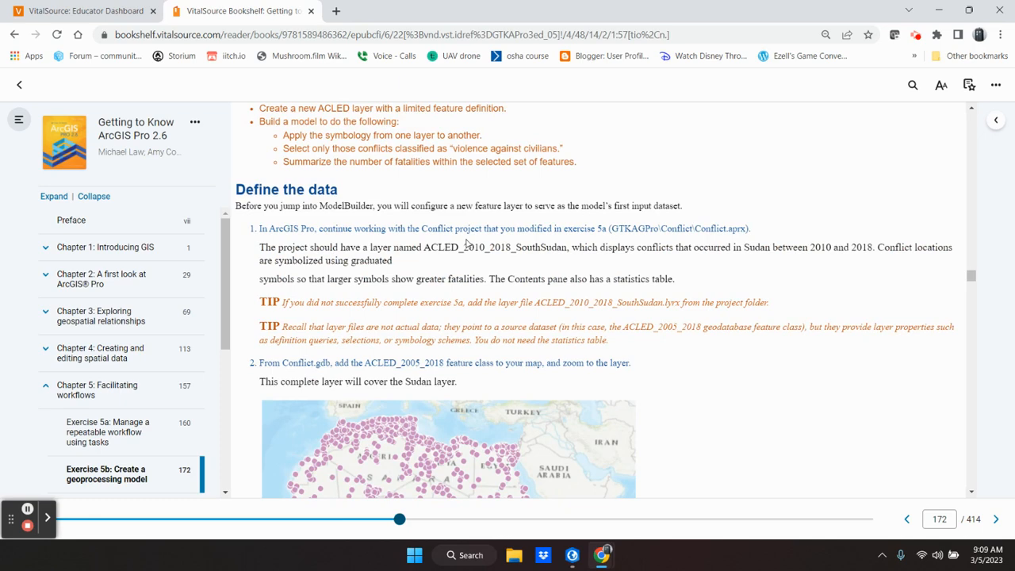
scroll(468, 244, "down", 2)
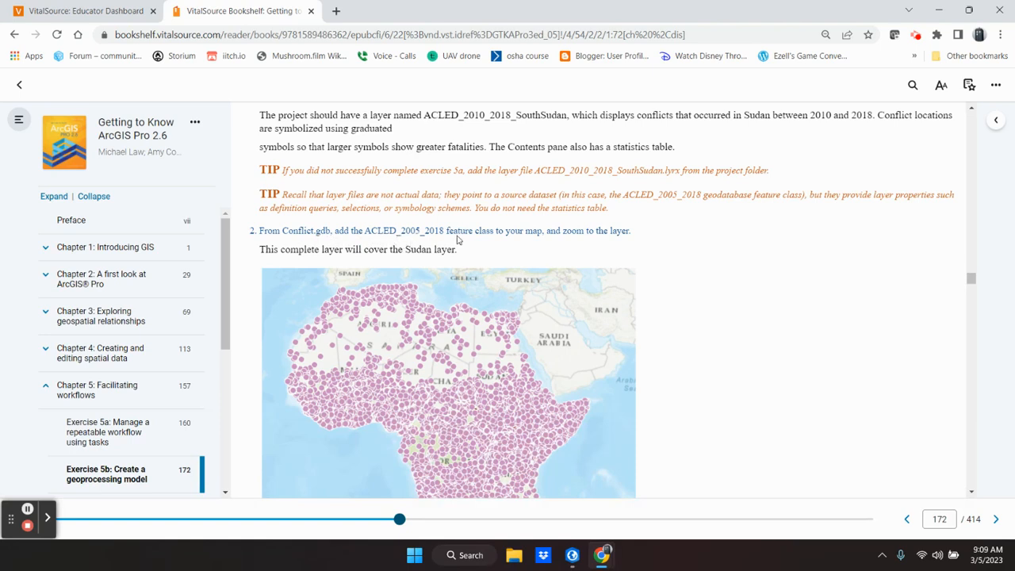
scroll(490, 244, "down", 1)
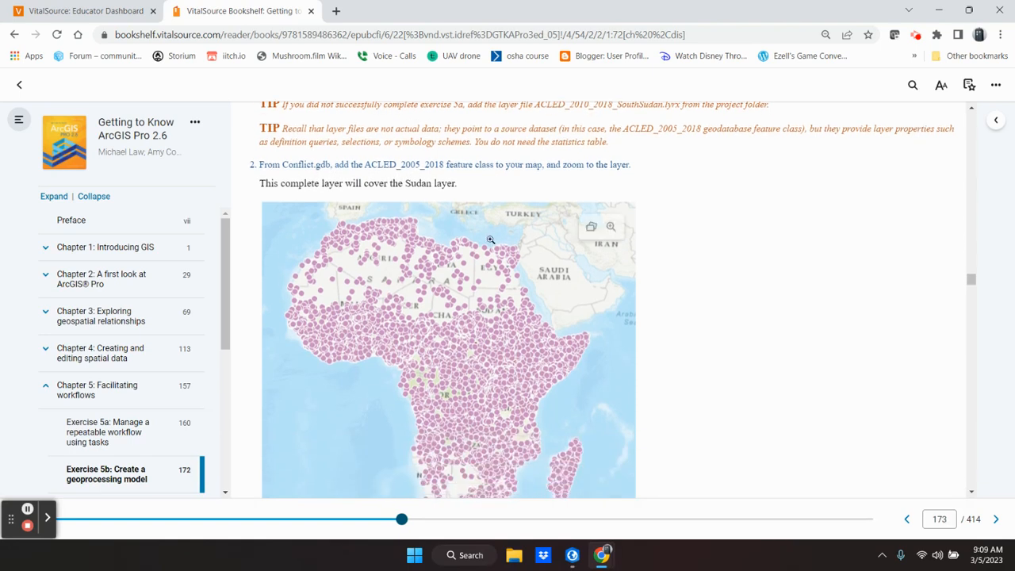
scroll(490, 240, "down", 1)
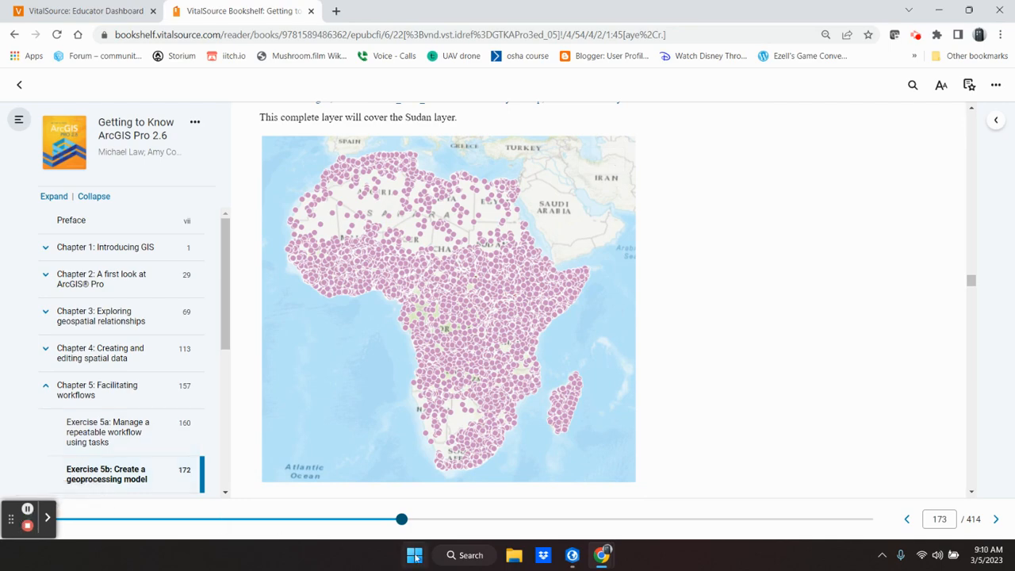
Step: Switch to ArcGIS Pro, add the ACLED_2005_2018 feature class from Conflict.gdb to the map and zoom to its layer
left_click(574, 558)
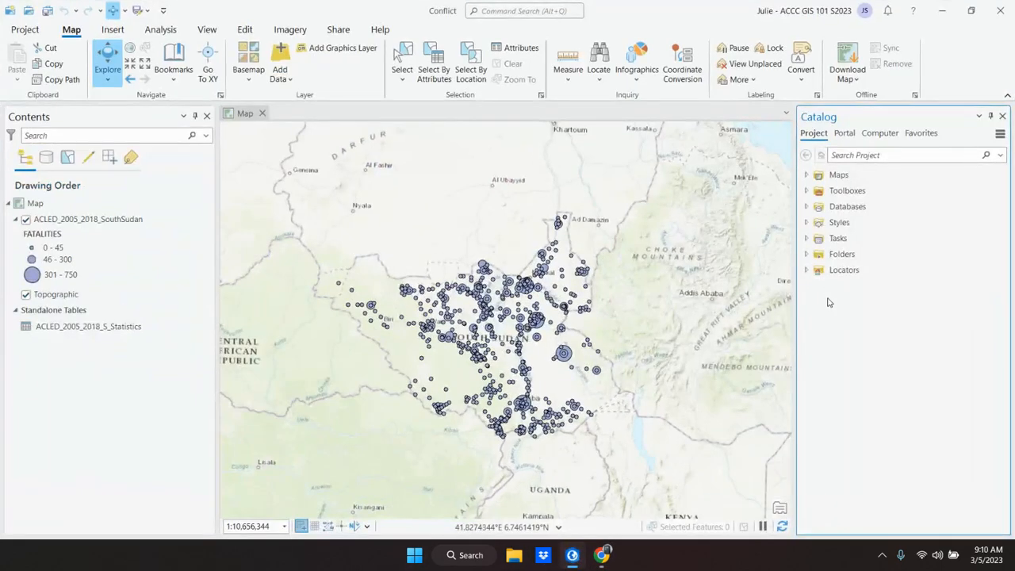
left_click(806, 255)
left_click(817, 270)
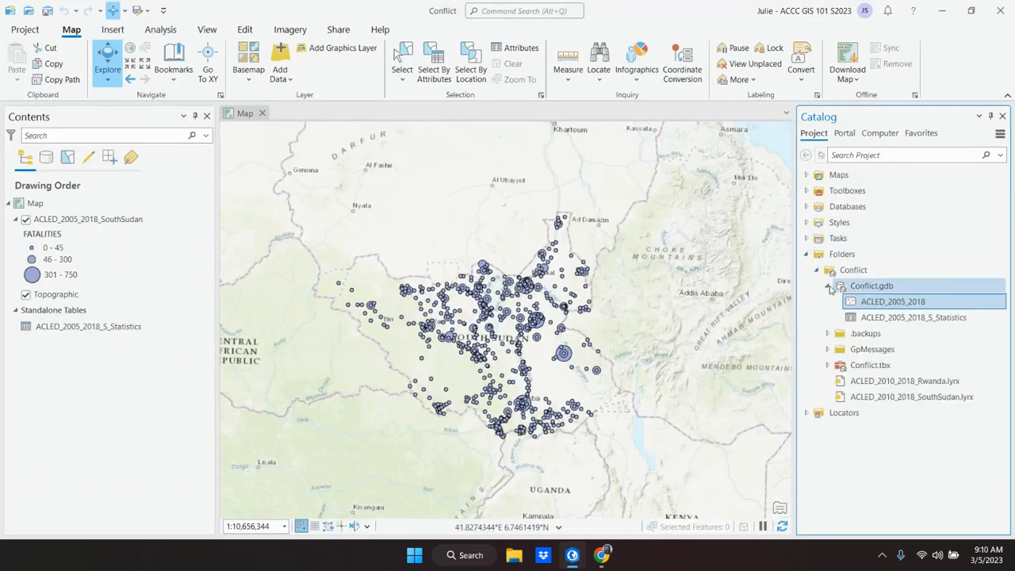
left_click(829, 286)
left_click(828, 287)
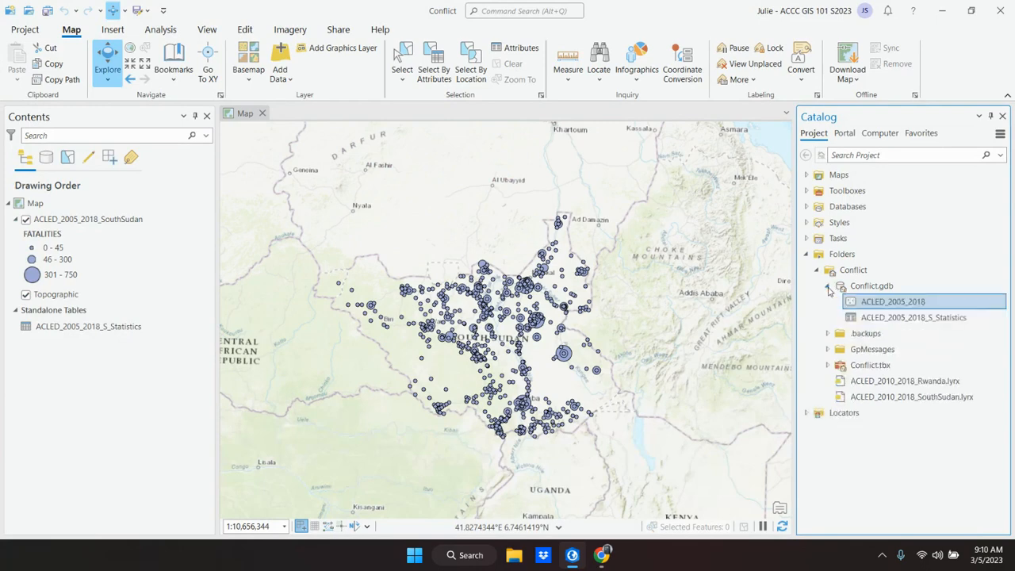
left_click_drag(888, 304, 512, 308)
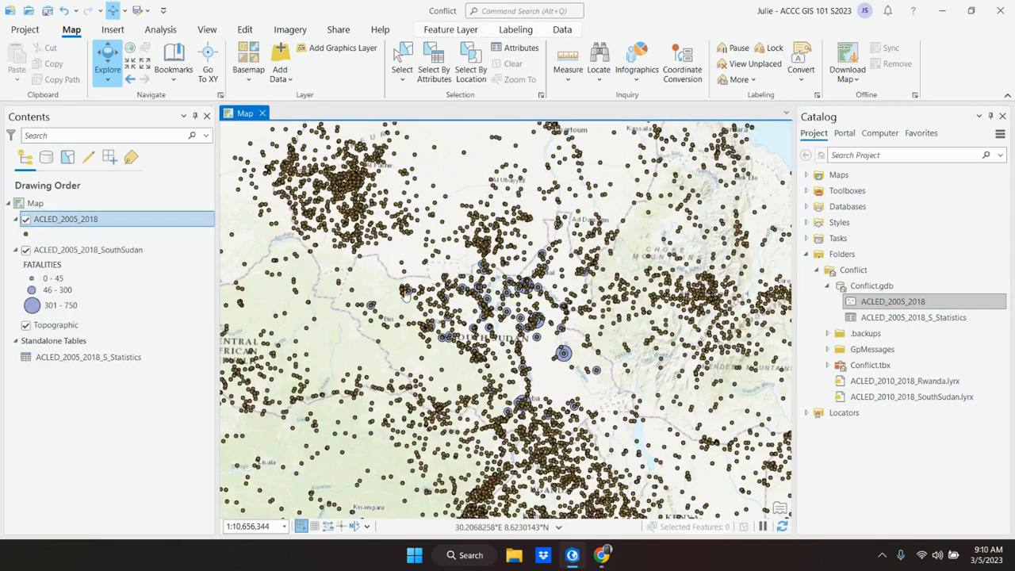
right_click(64, 222)
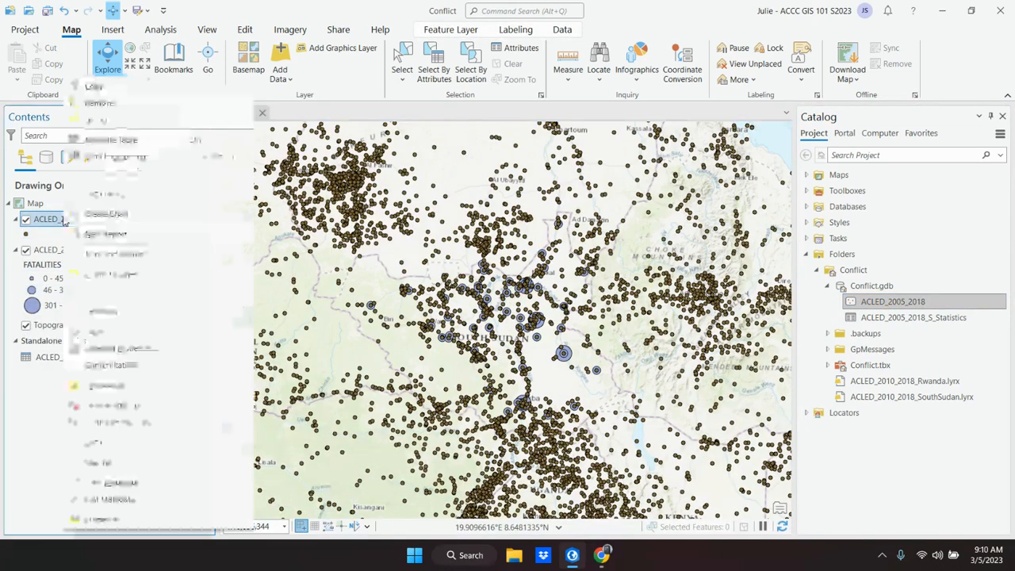
left_click(108, 274)
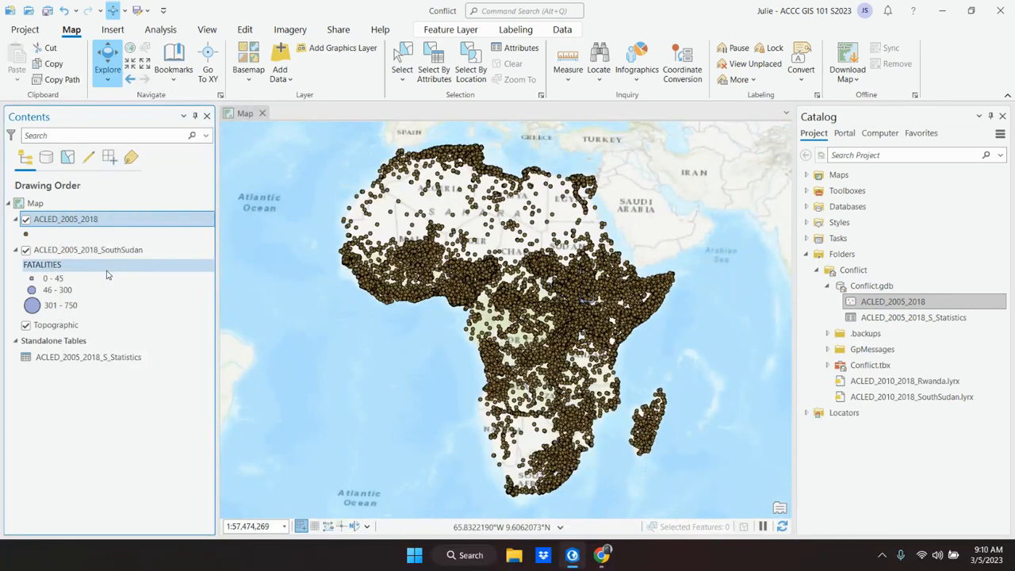
Step: Switch to the textbook and read steps 3 and 4 on building the two definition query clauses
left_click(570, 557)
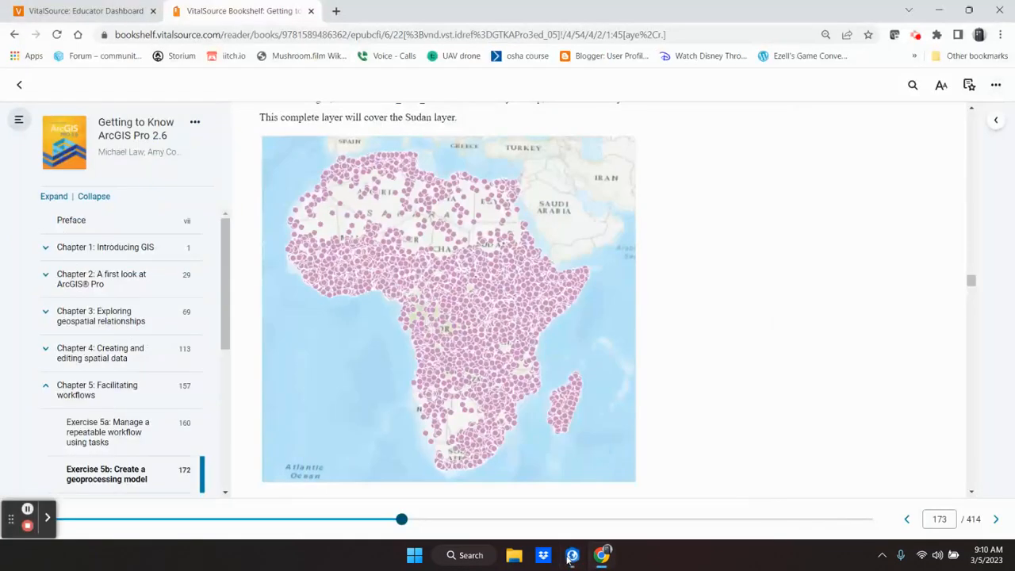
scroll(510, 416, "down", 2)
scroll(510, 422, "down", 1)
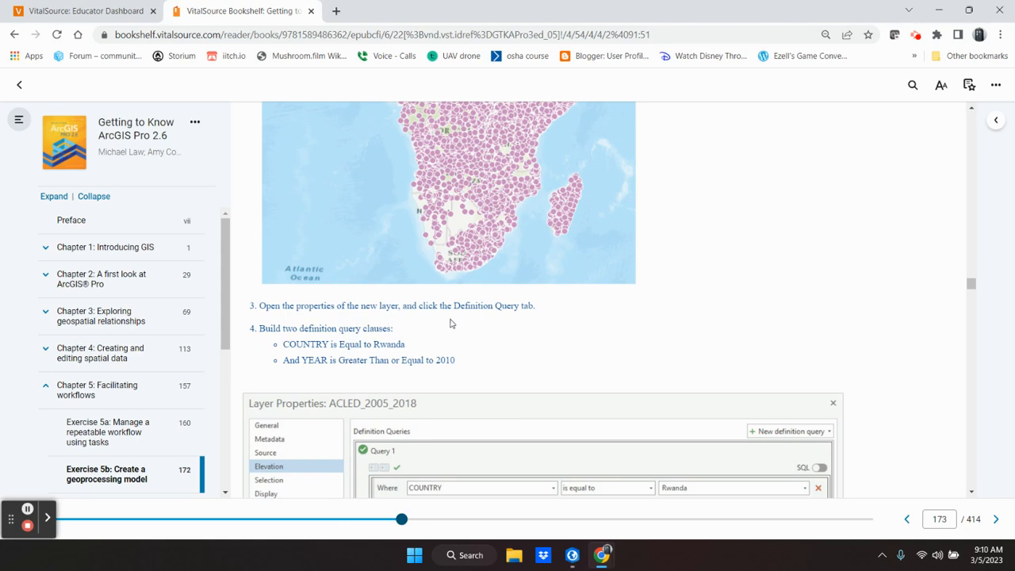
scroll(473, 325, "down", 1)
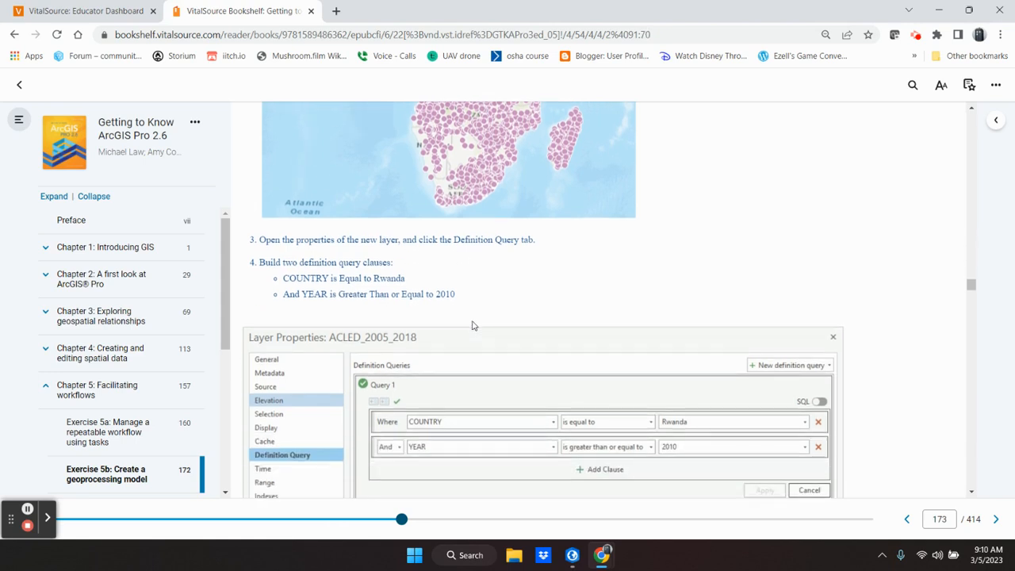
scroll(471, 325, "down", 2)
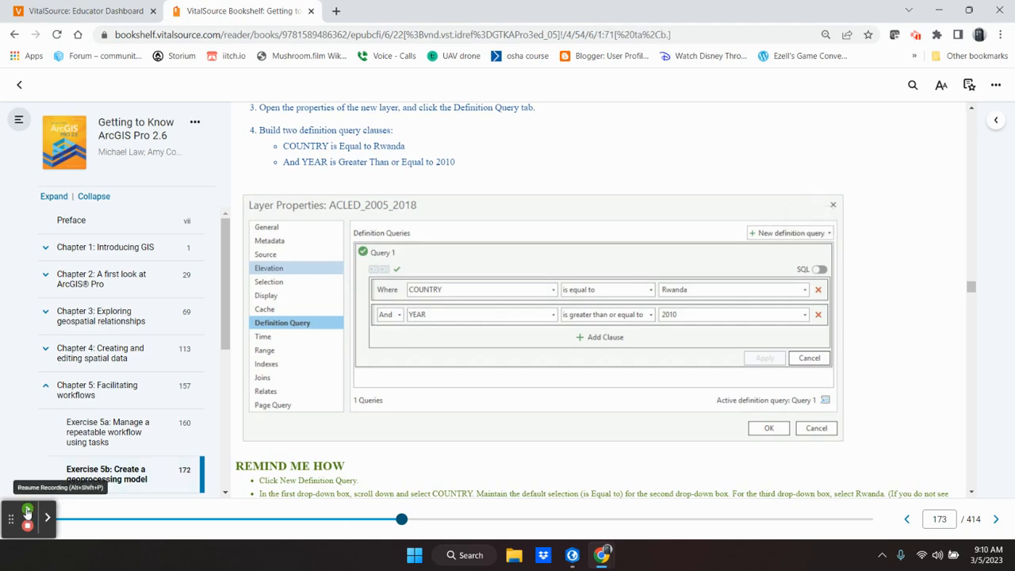
Step: Switch to ArcGIS Pro and open the Definition Query settings in the ACLED_2005_2018 layer's properties
left_click(572, 555)
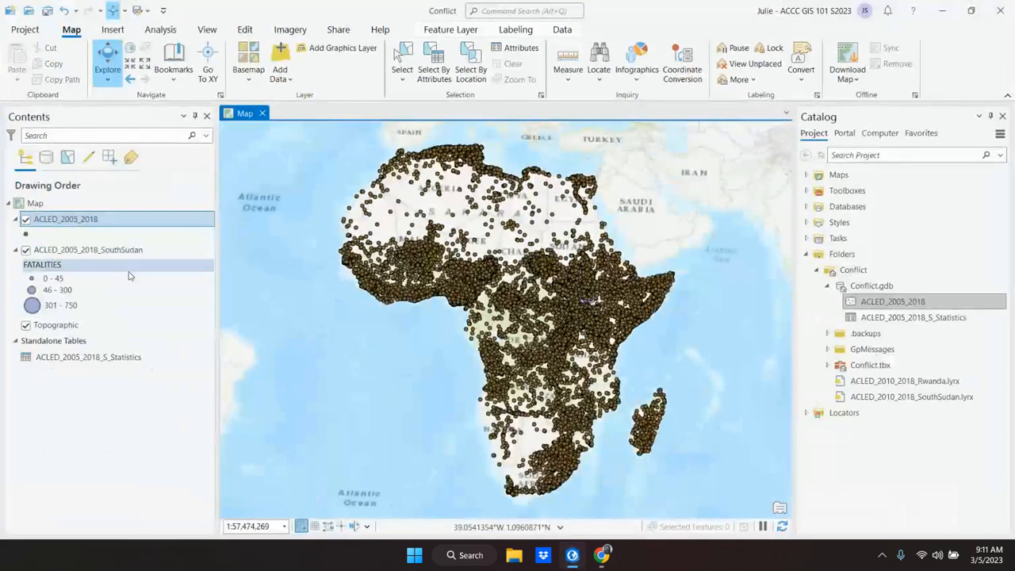
right_click(63, 221)
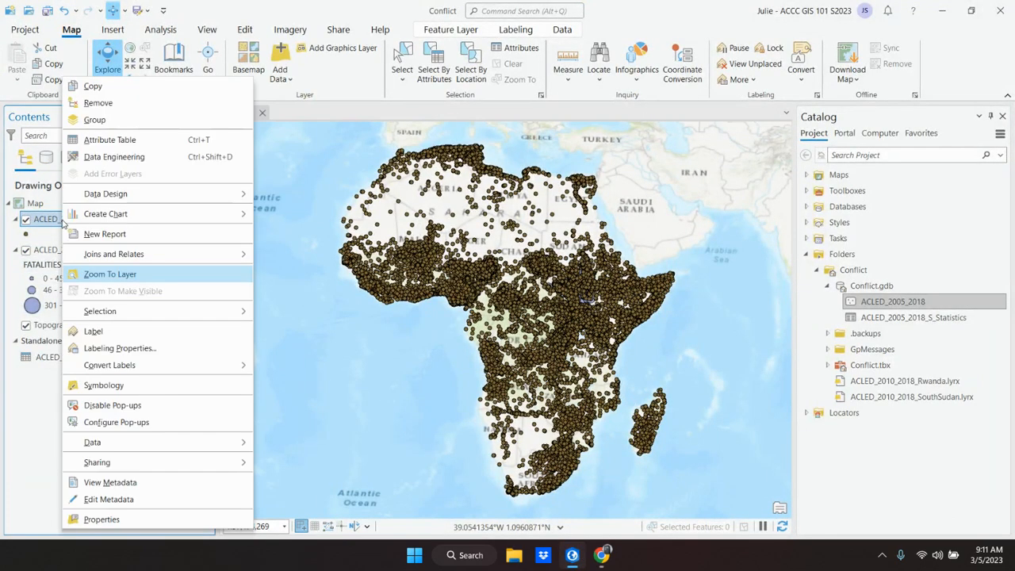
left_click(113, 519)
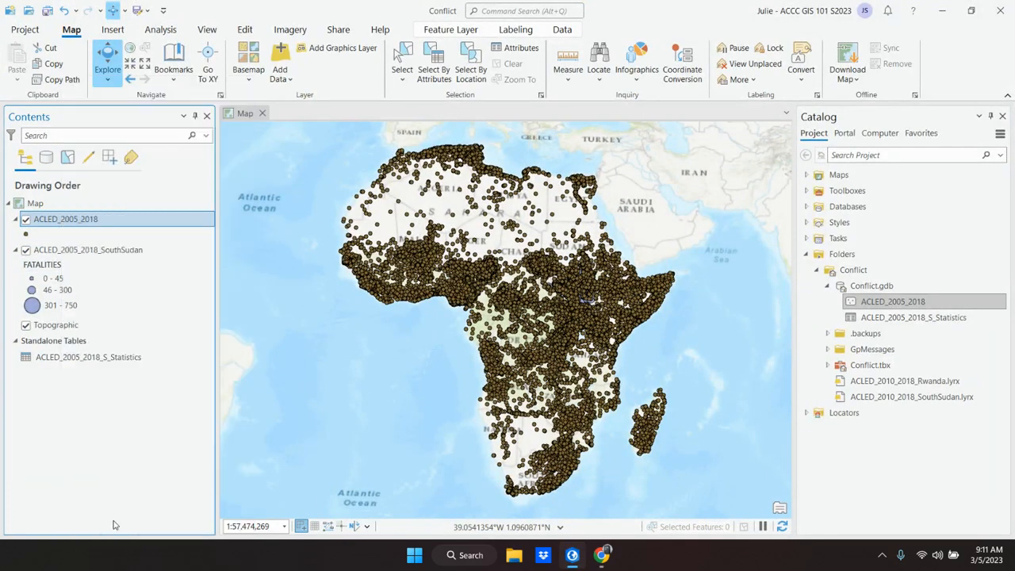
left_click_drag(501, 149, 251, 140)
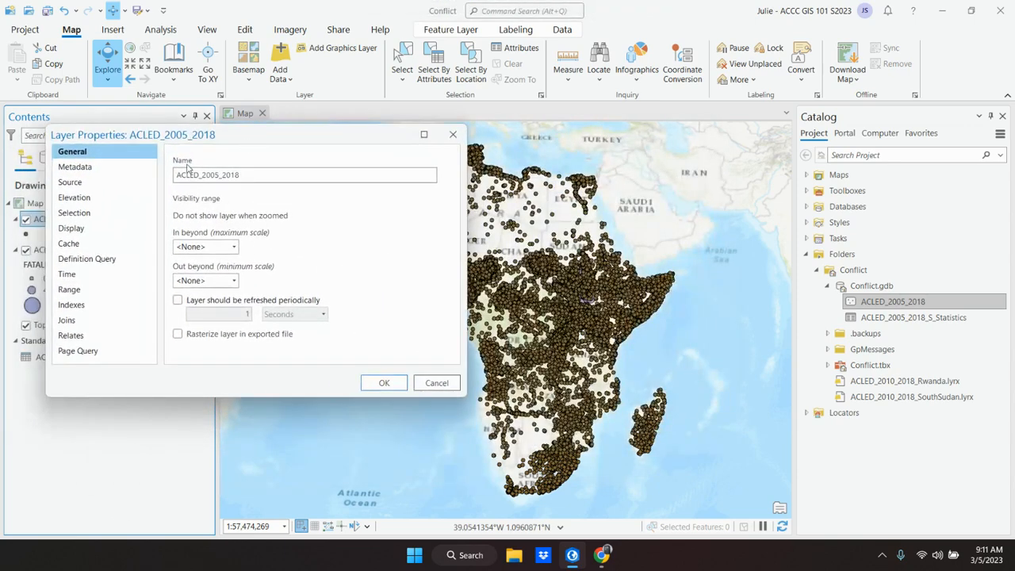
left_click(76, 262)
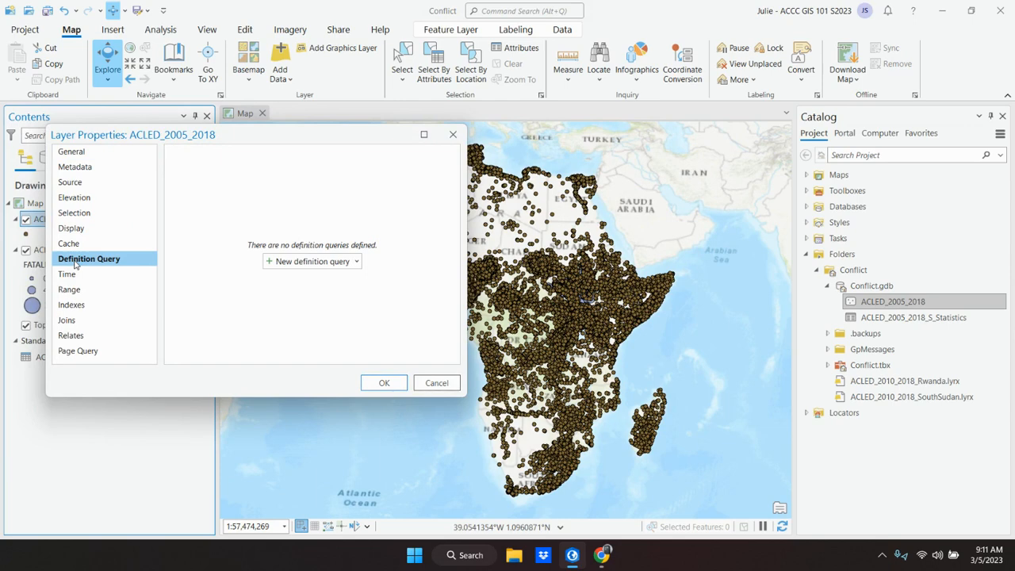
Step: Switch back to the textbook and review the definition query figure and its Remind Me How instructions
left_click(543, 558)
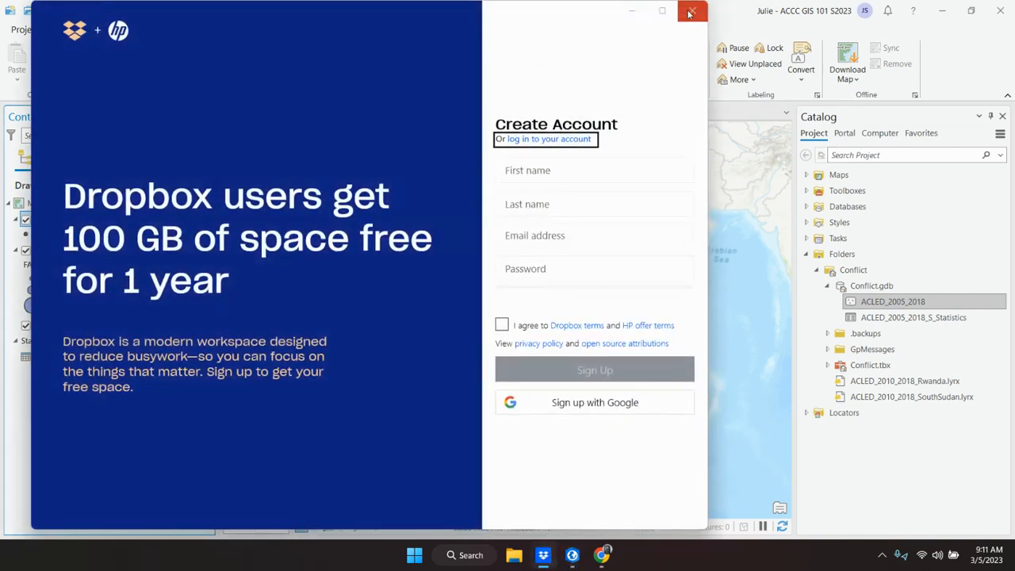
left_click(692, 10)
mouse_move(596, 554)
left_click(562, 508)
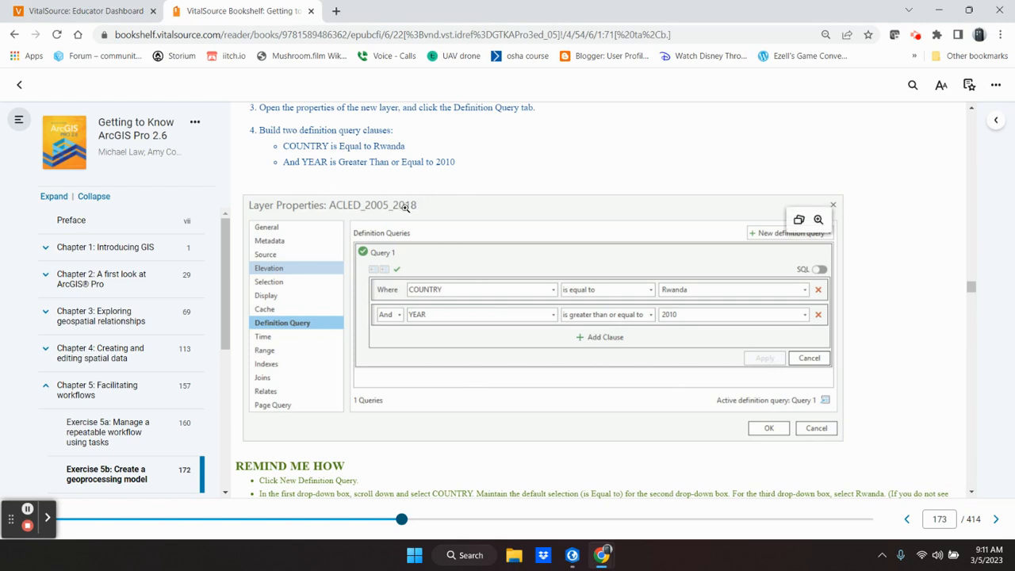
scroll(492, 424, "down", 1)
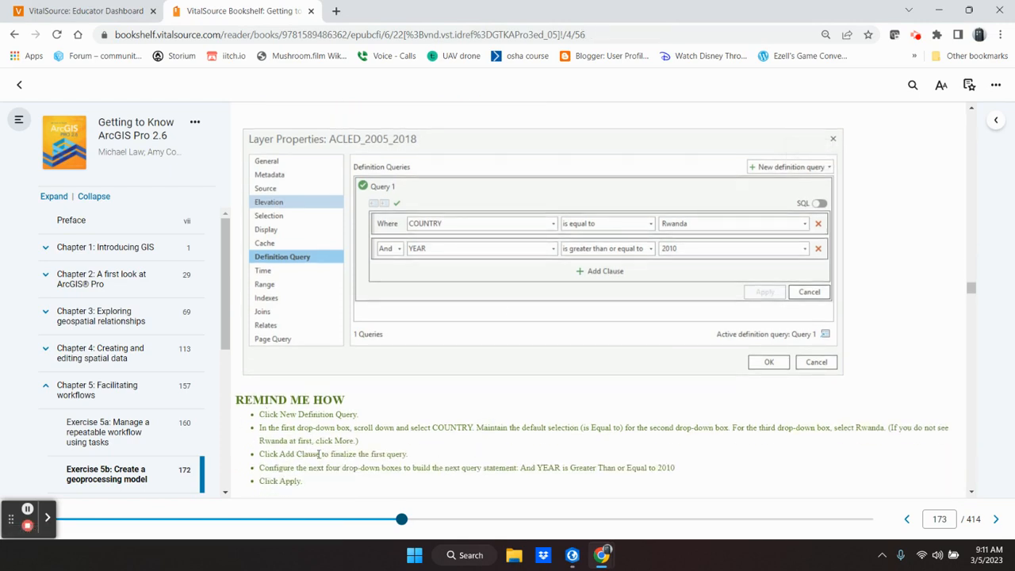
scroll(500, 444, "up", 1)
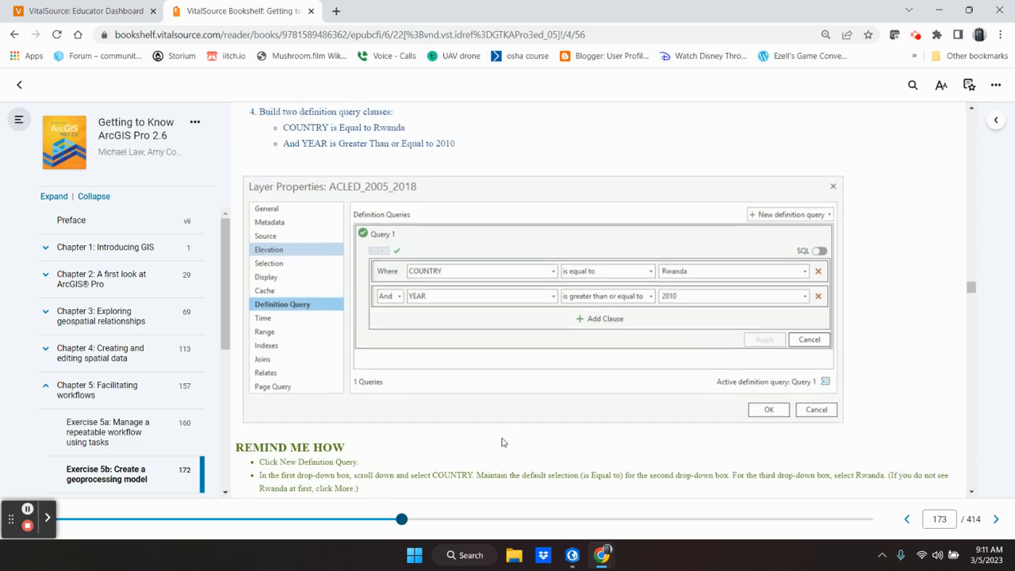
Step: Switch to ArcGIS Pro and set the first definition query clause to COUNTRY is equal to Rwanda
mouse_move(615, 564)
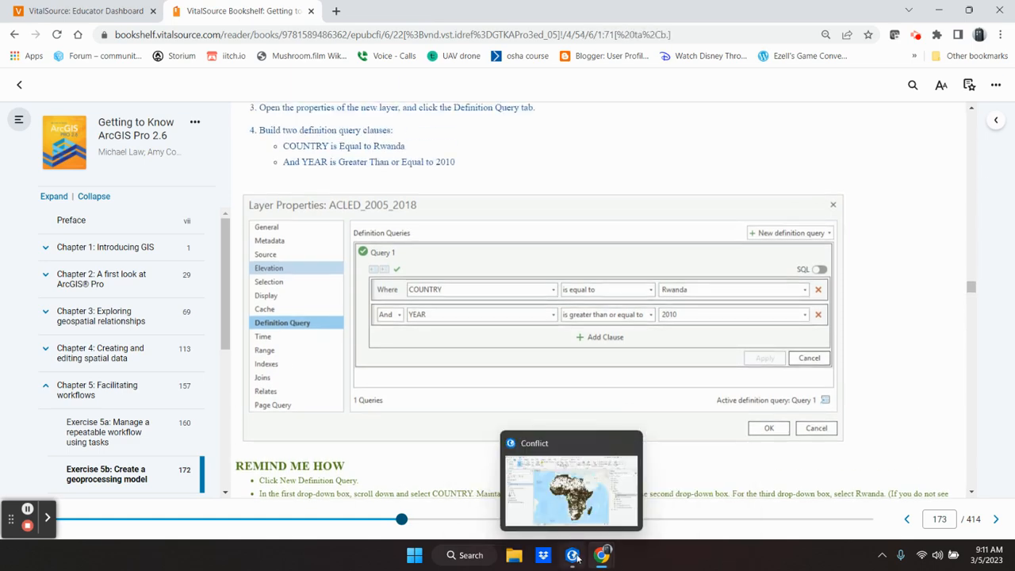
left_click(578, 557)
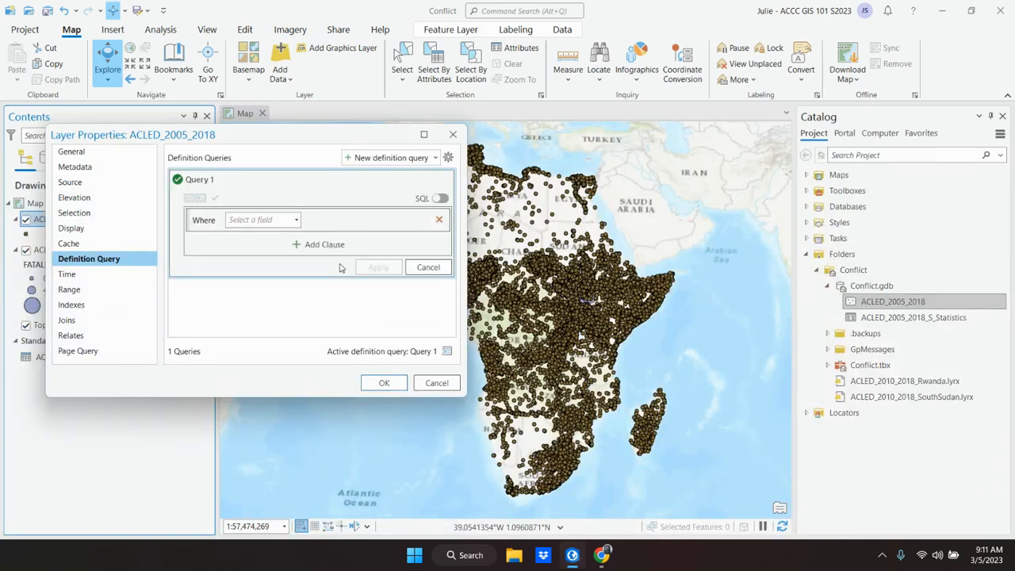
mouse_move(573, 559)
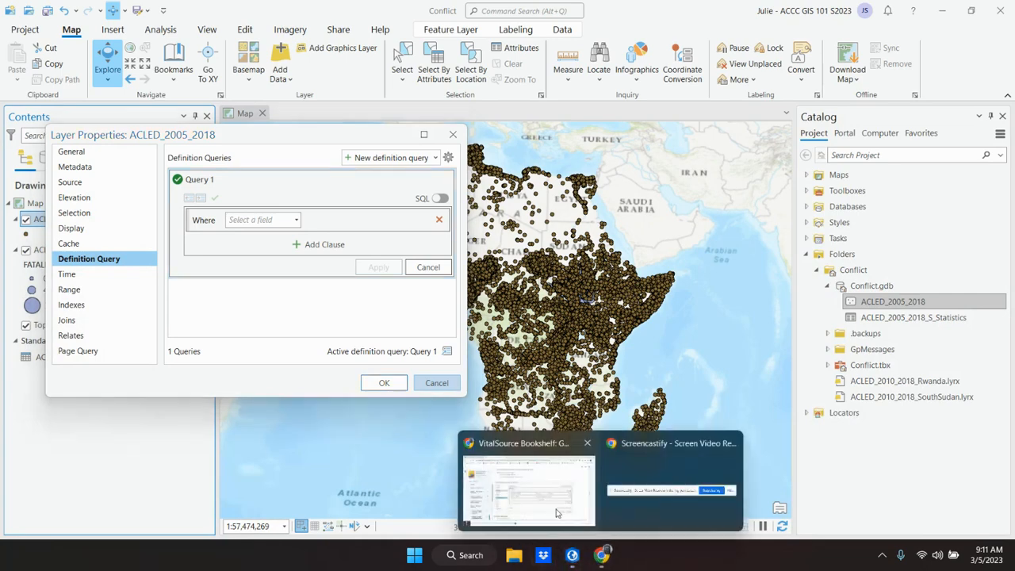
mouse_move(551, 506)
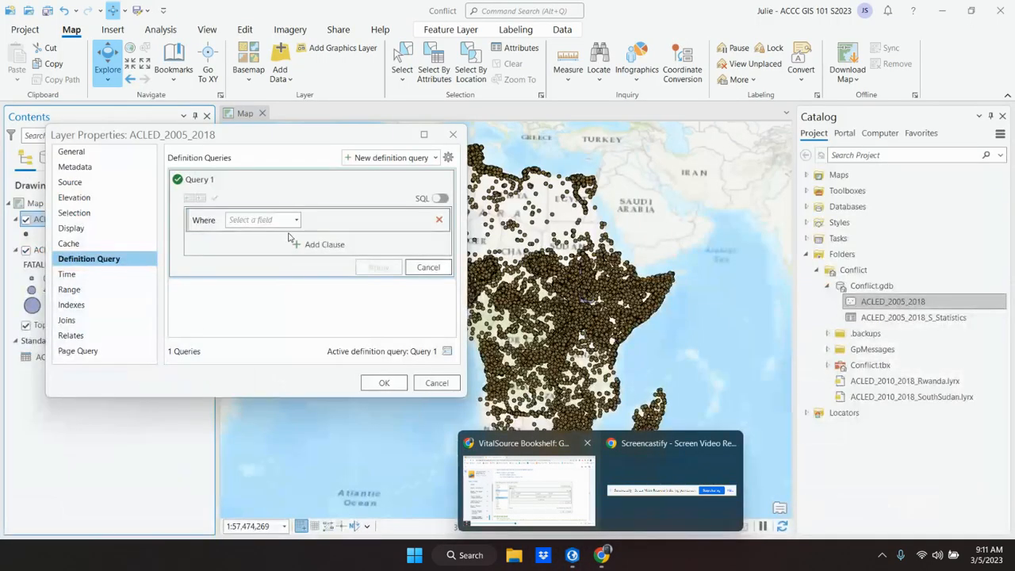
left_click(296, 219)
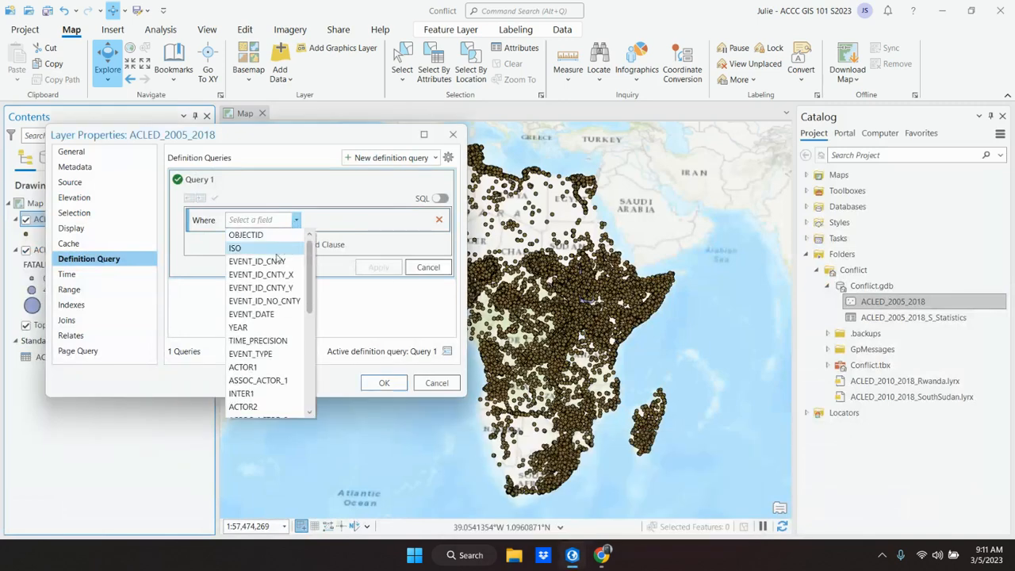
scroll(277, 333, "down", 4)
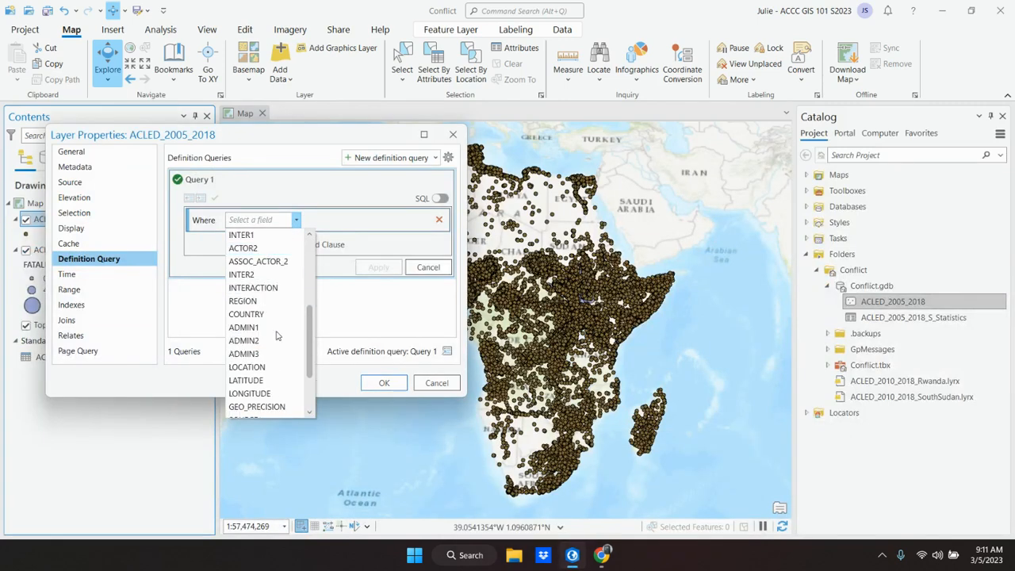
left_click(262, 315)
left_click(422, 223)
scroll(393, 333, "down", 3)
scroll(389, 344, "down", 5)
scroll(389, 344, "down", 1)
left_click(387, 351)
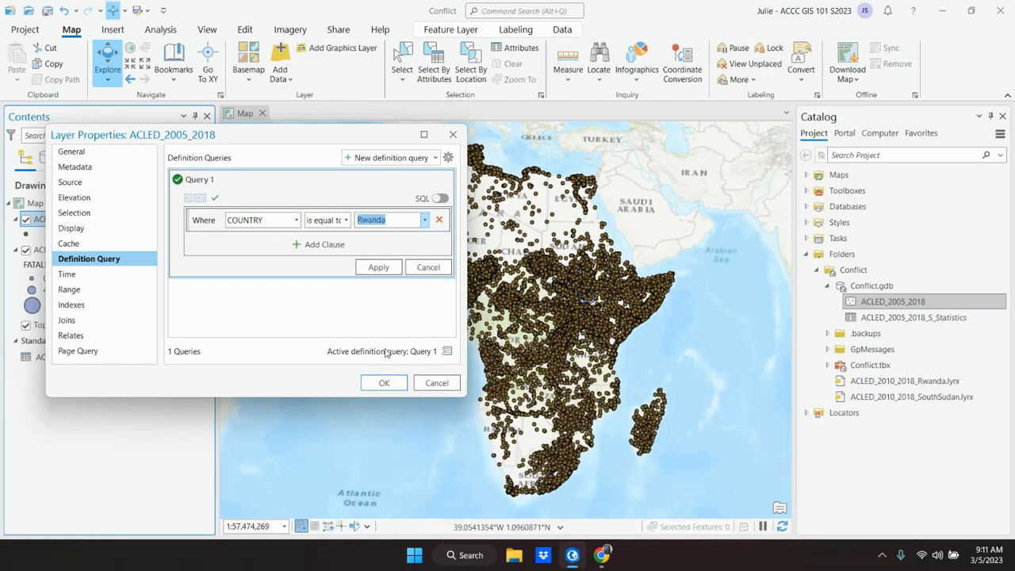
Step: Add a second clause to the definition query: And YEAR is greater than or equal to 2010
left_click(321, 245)
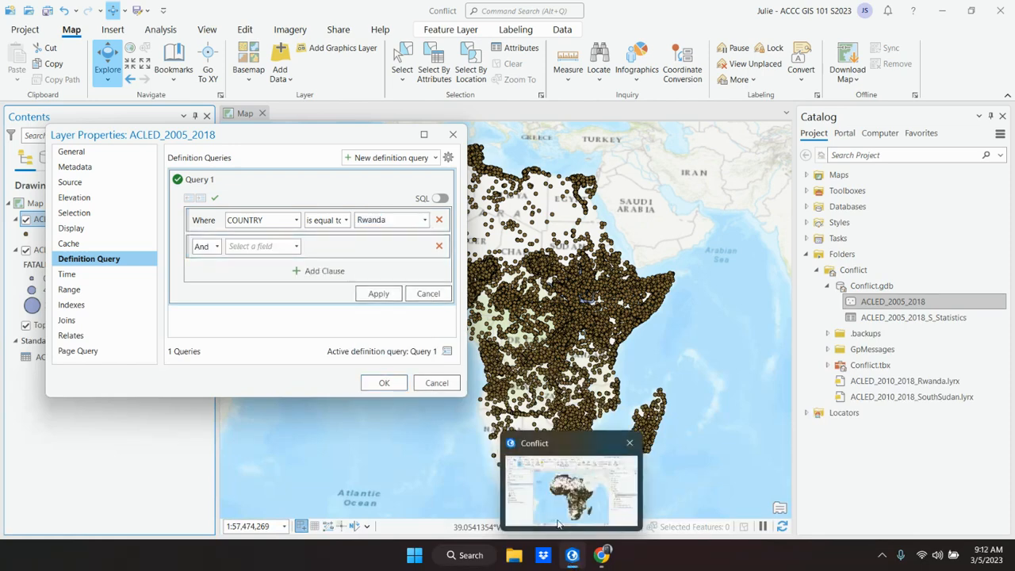
mouse_move(601, 555)
mouse_move(547, 514)
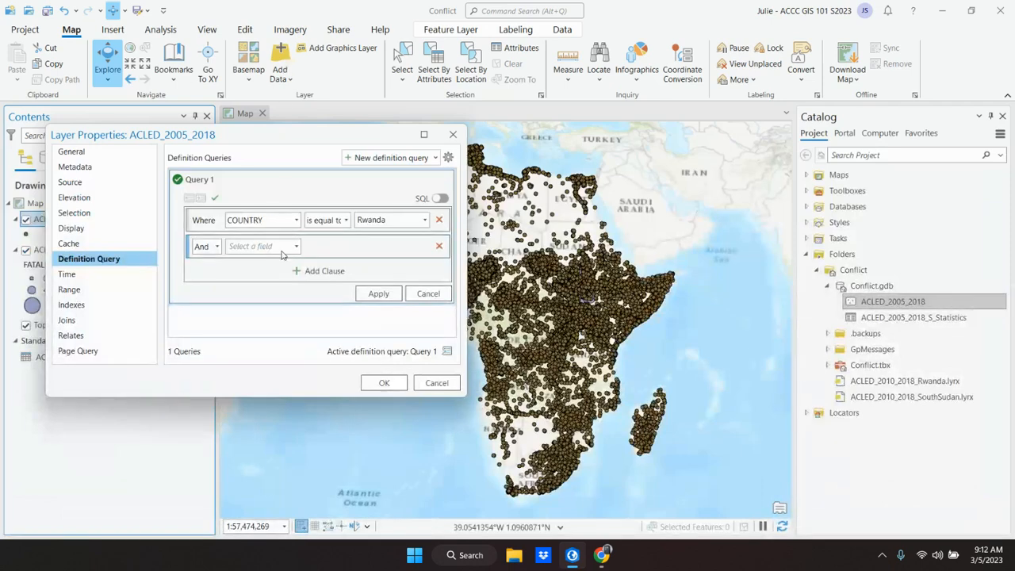
left_click(297, 248)
scroll(267, 397, "down", 3)
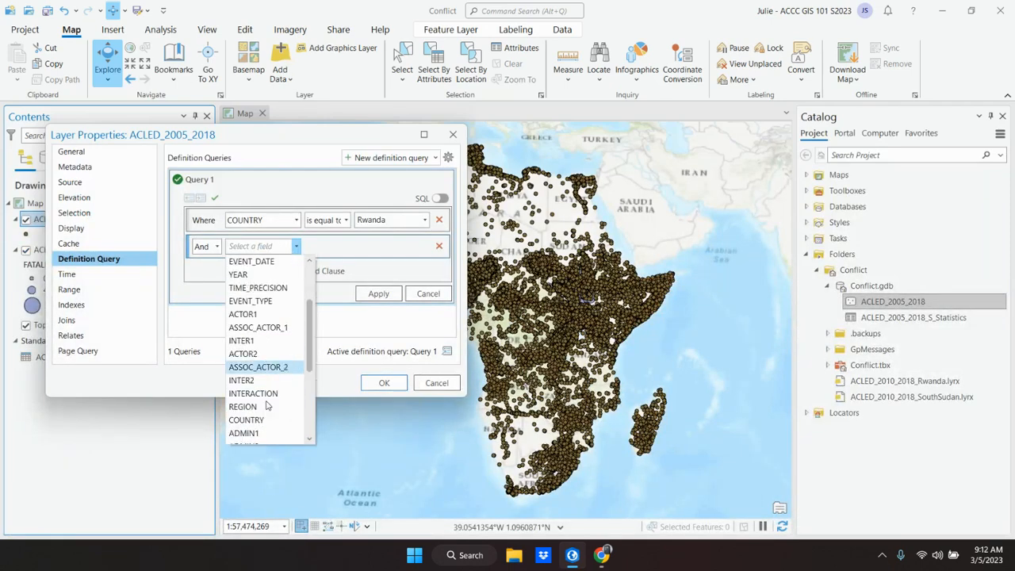
scroll(267, 402, "down", 3)
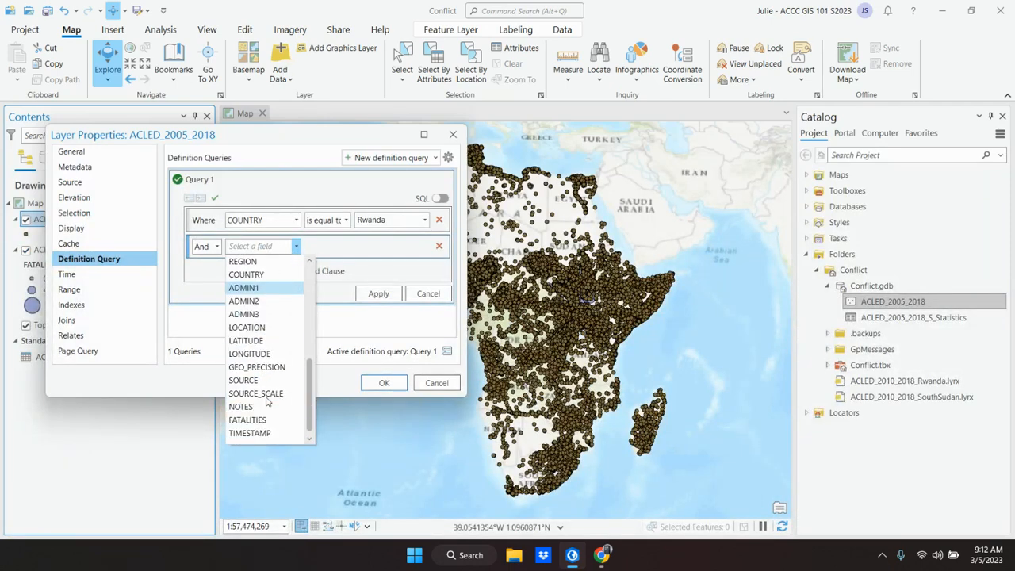
scroll(267, 402, "up", 2)
scroll(267, 402, "up", 4)
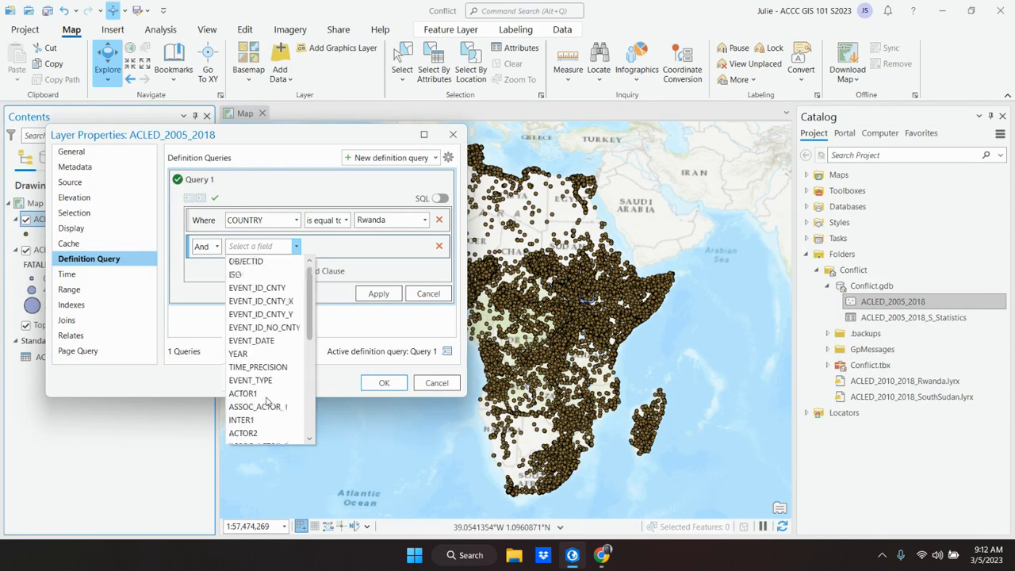
left_click(256, 355)
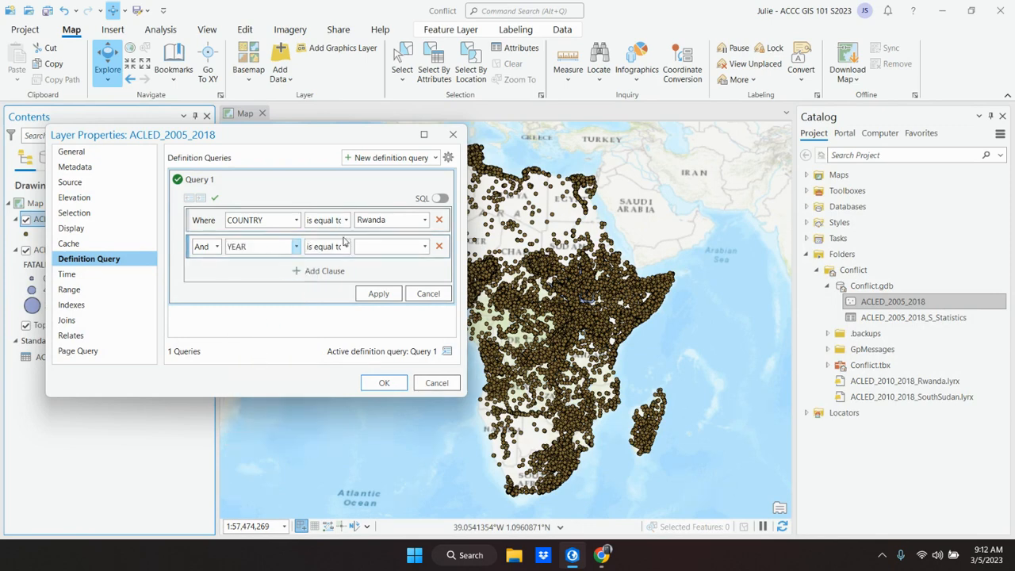
left_click(345, 246)
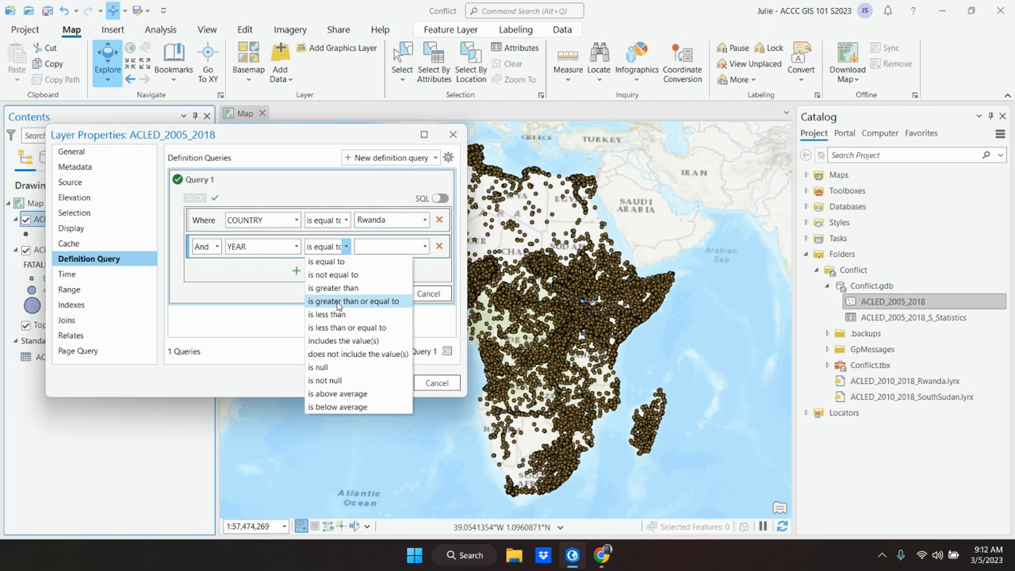
left_click(337, 303)
left_click(425, 246)
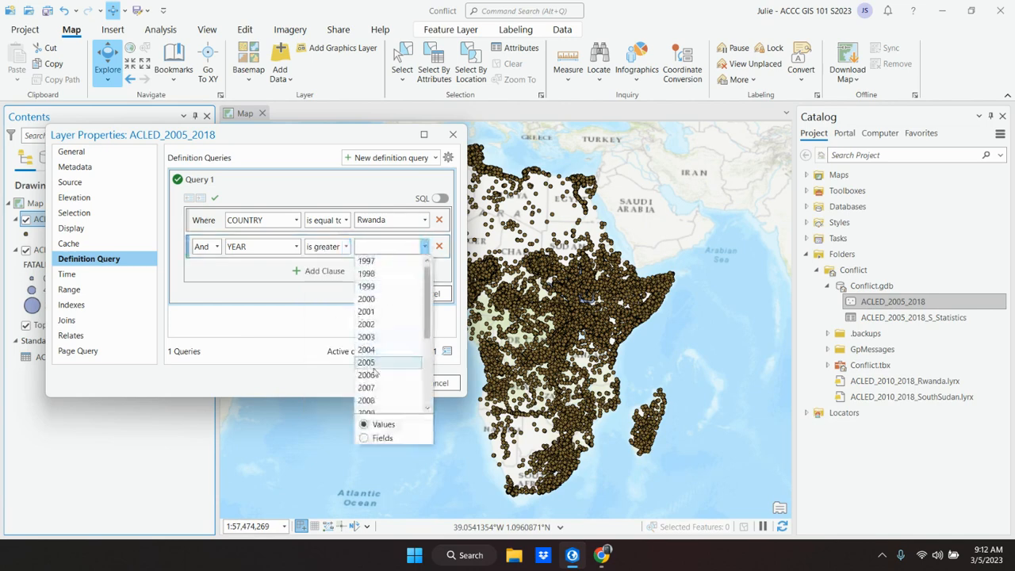
left_click(375, 349)
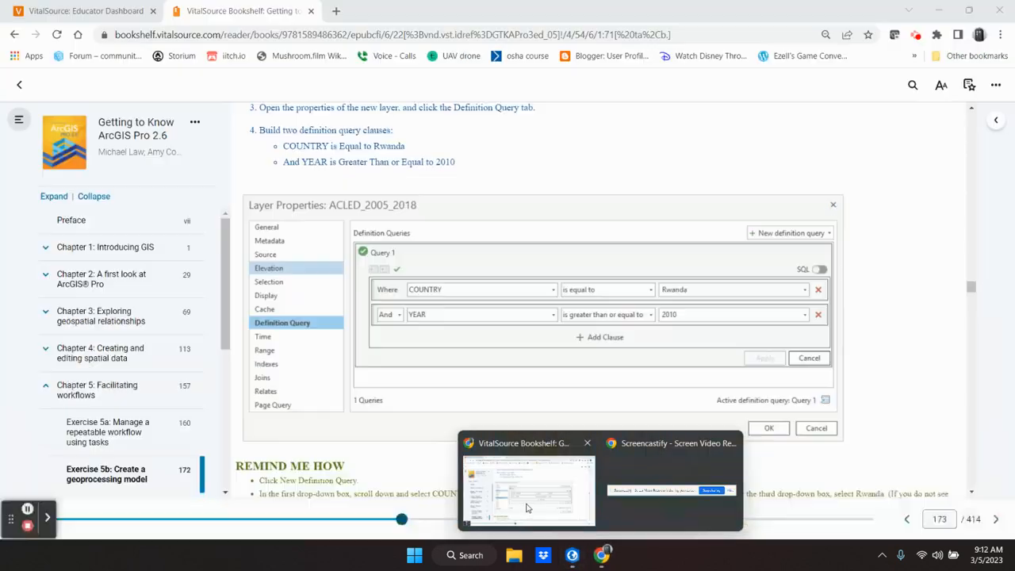
Step: Switch to the textbook and read the remaining query instructions and step 5 on renaming the layer
left_click(527, 508)
scroll(462, 412, "down", 1)
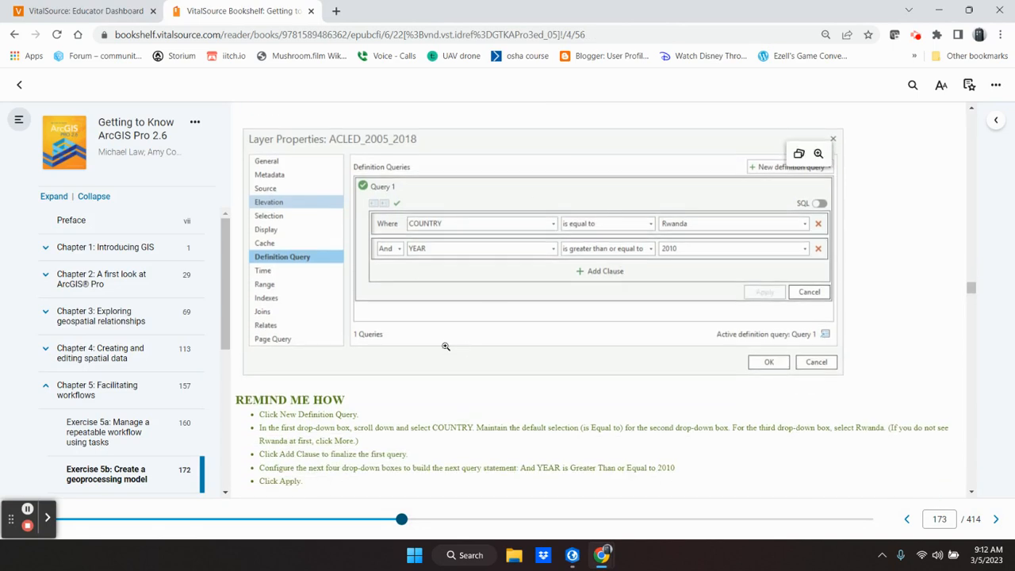
scroll(445, 348, "down", 1)
scroll(445, 349, "down", 2)
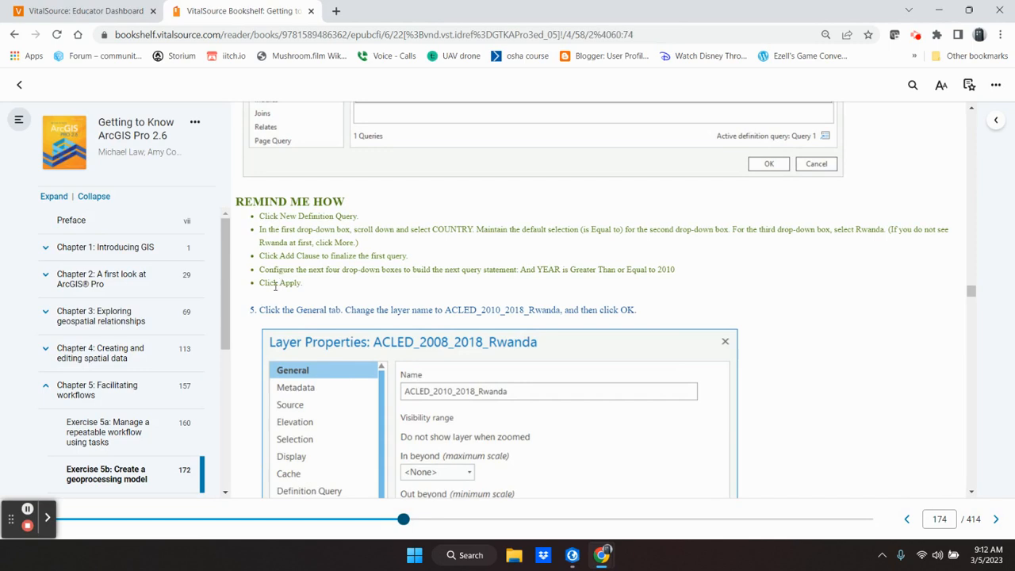
scroll(307, 304, "down", 2)
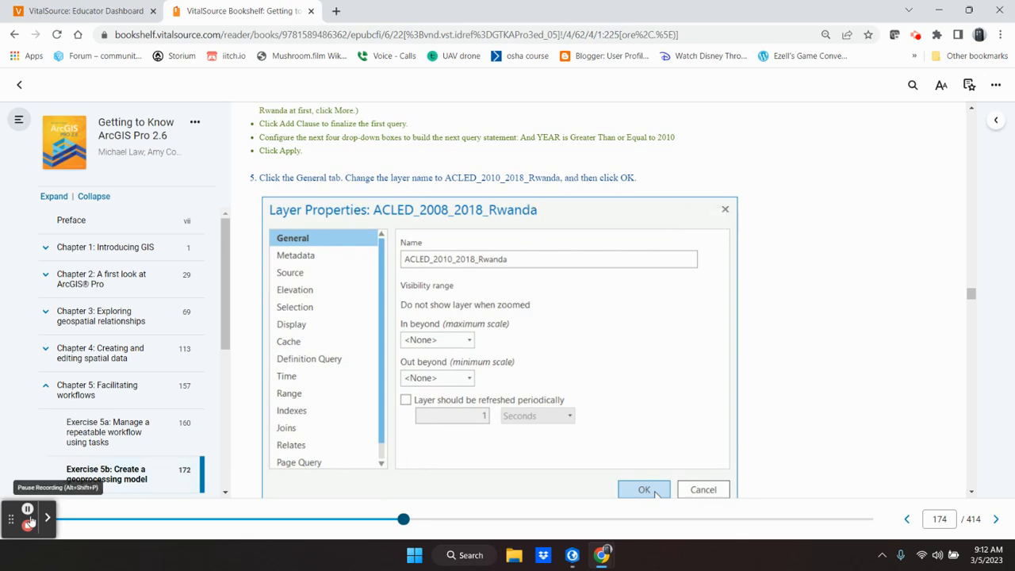
Step: Switch to ArcGIS Pro, apply the two-clause definition query and open the layer's General properties
left_click(572, 555)
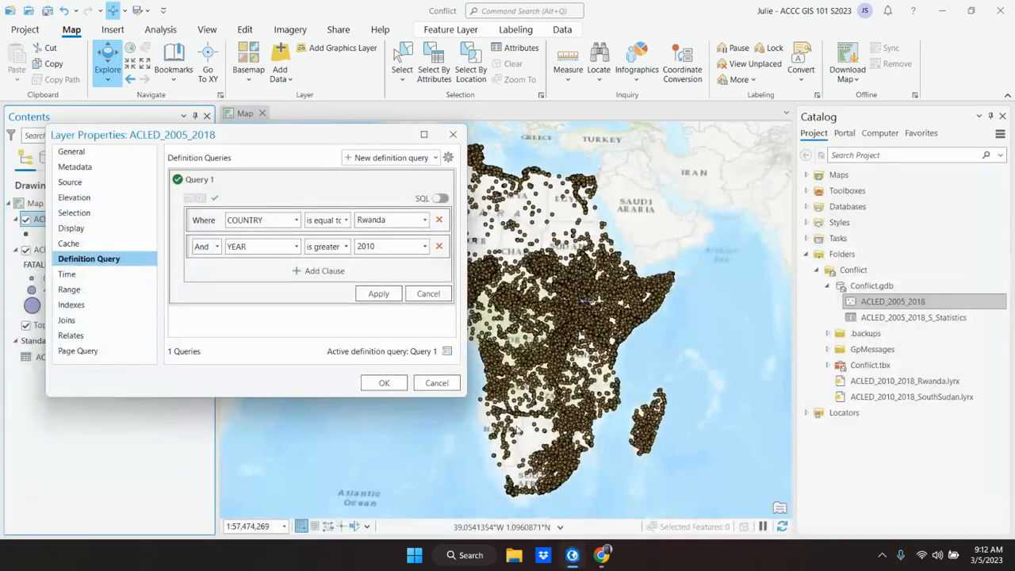
left_click(377, 294)
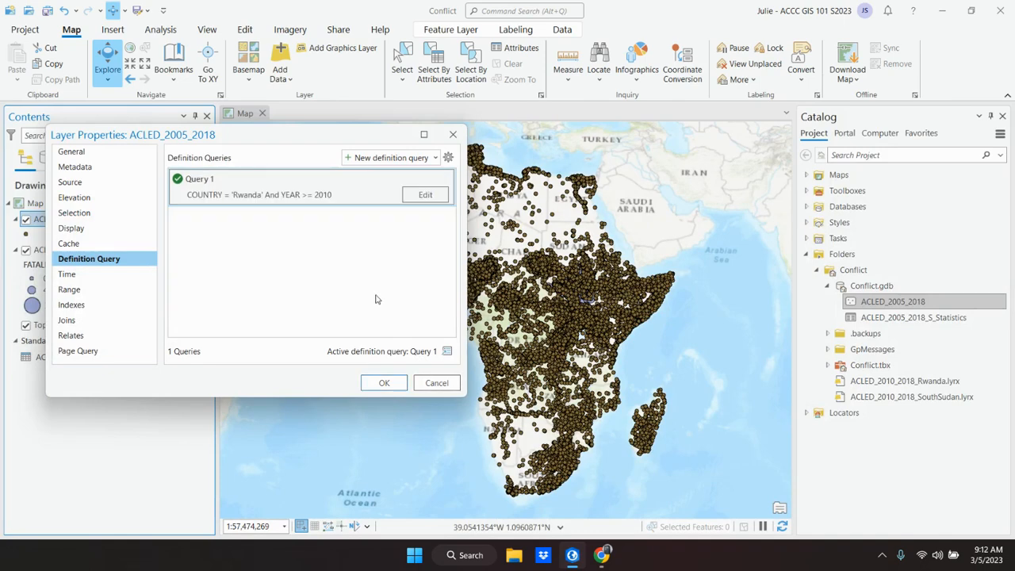
left_click(387, 387)
left_click(69, 152)
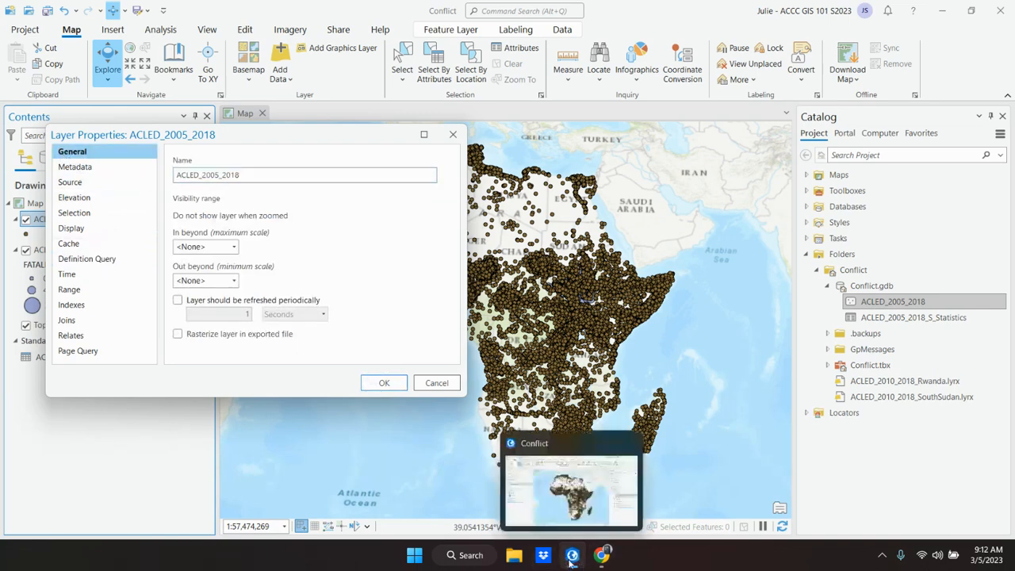
Step: Switch to the textbook and copy the layer name ACLED_2010_2018_Rwanda from step 5
mouse_move(601, 562)
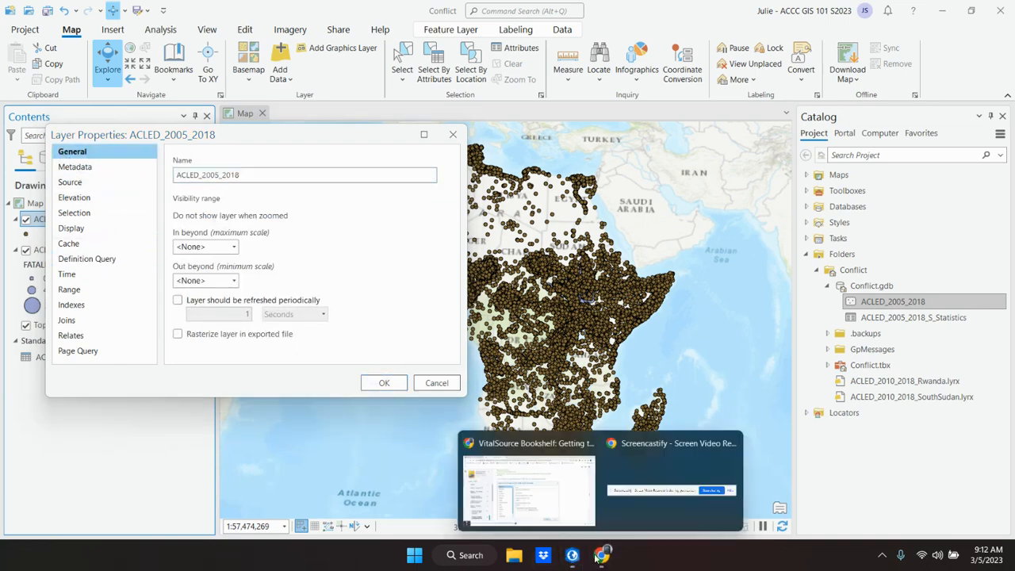
mouse_move(543, 514)
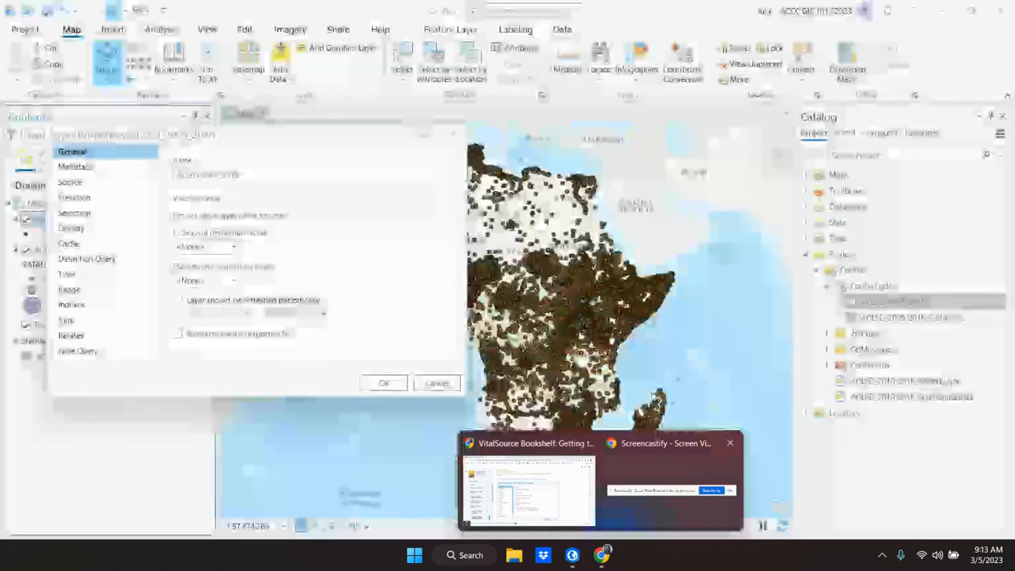
left_click(546, 508)
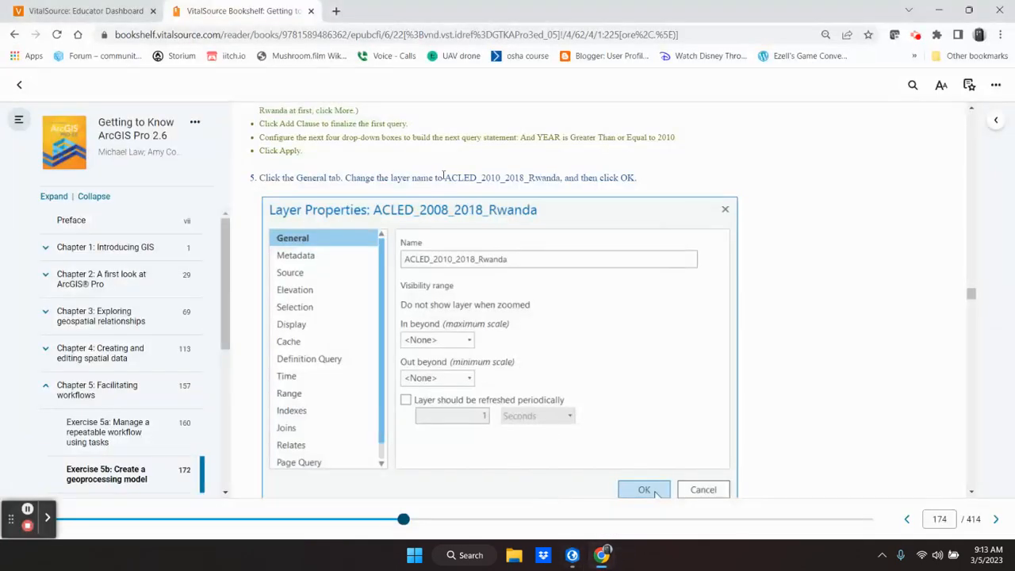
left_click_drag(449, 178, 561, 178)
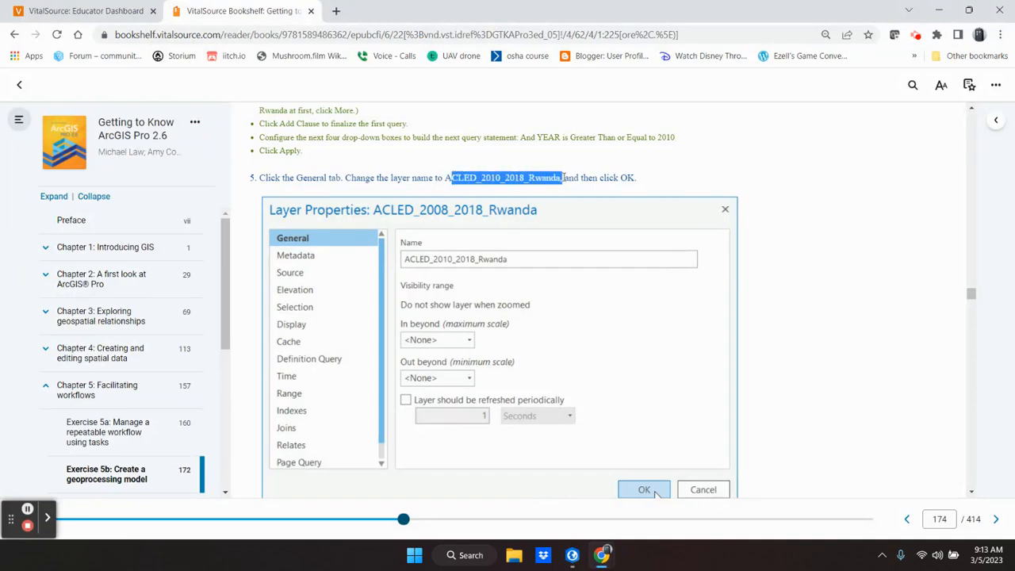
left_click_drag(446, 178, 563, 178)
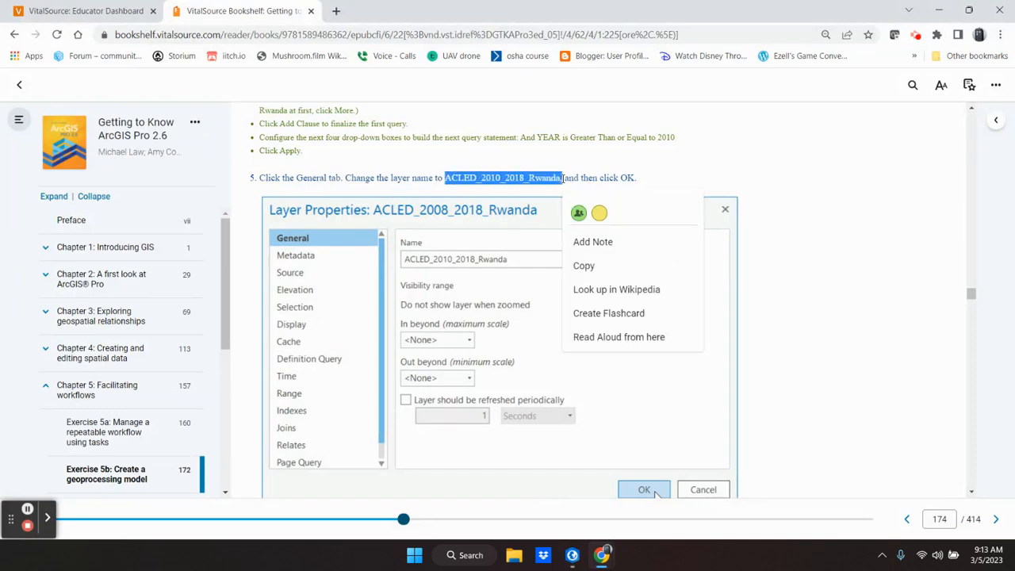
left_click(582, 265)
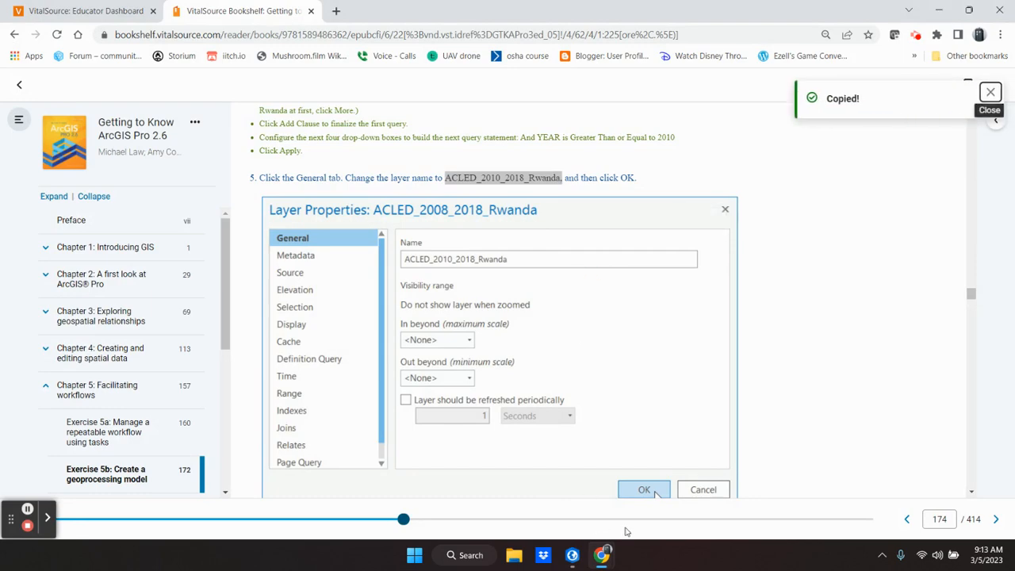
Step: Switch to ArcGIS Pro and replace the layer's name with the copied ACLED_2010_2018_Rwanda
left_click(572, 555)
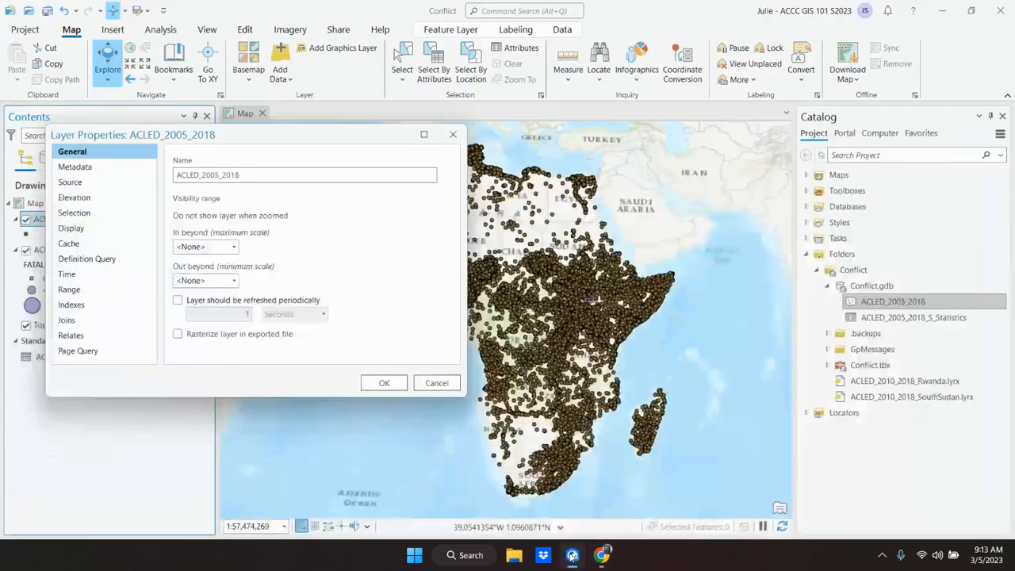
left_click_drag(243, 175, 150, 174)
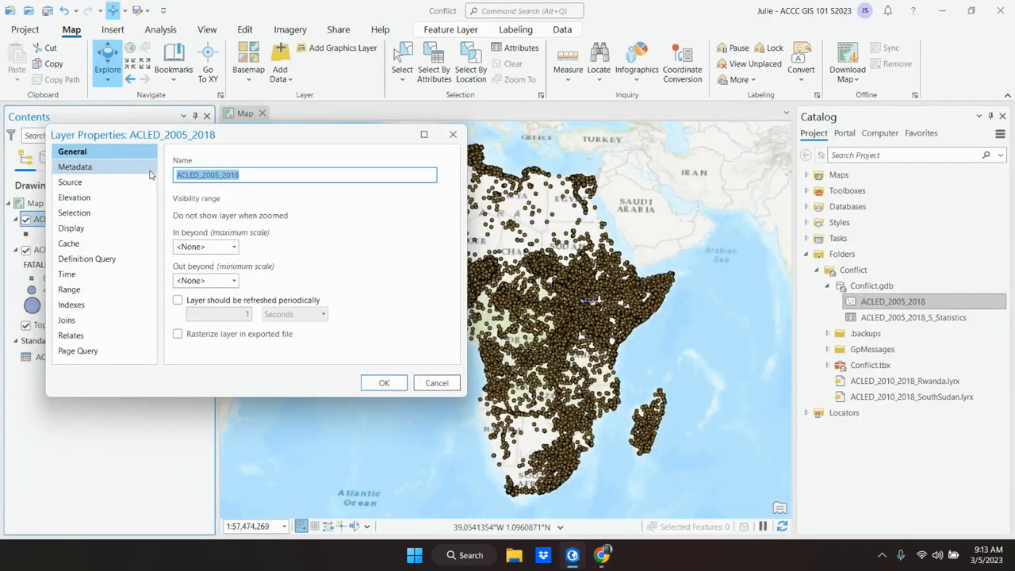
key("ctrl+v")
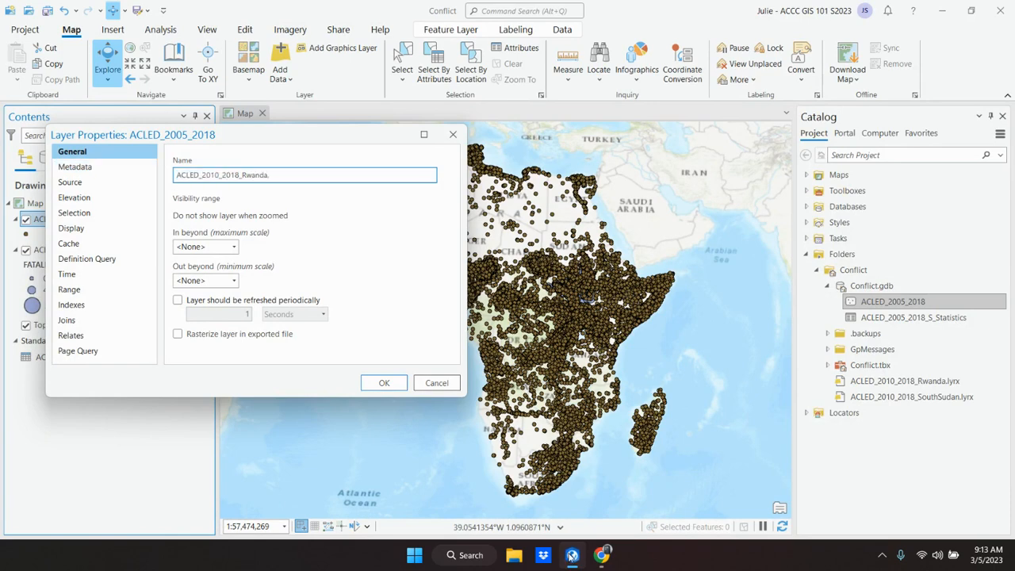
Step: Switch to the textbook and read step 6 on zooming to the new layer, including its map figure
left_click(533, 488)
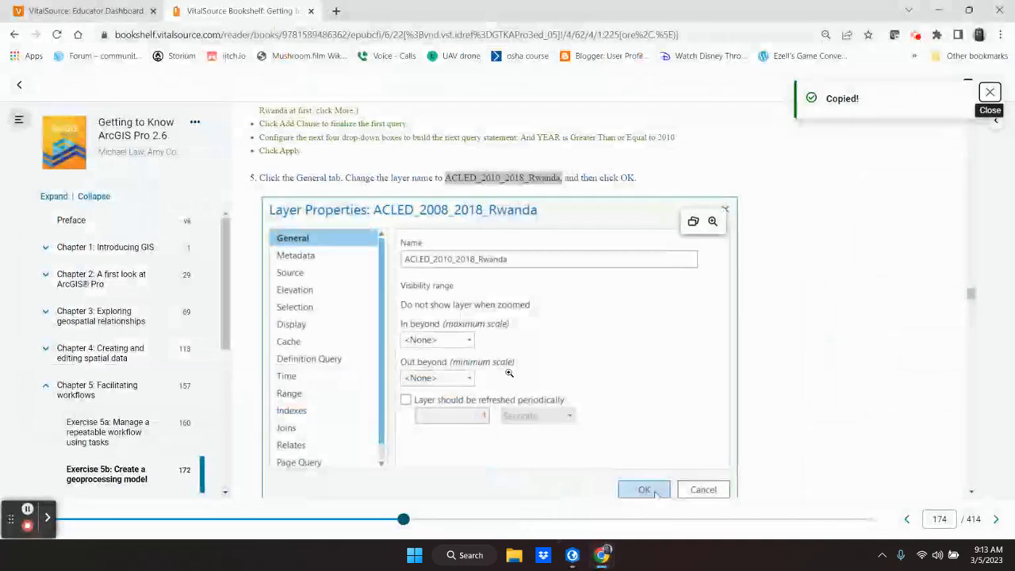
scroll(506, 380, "down", 2)
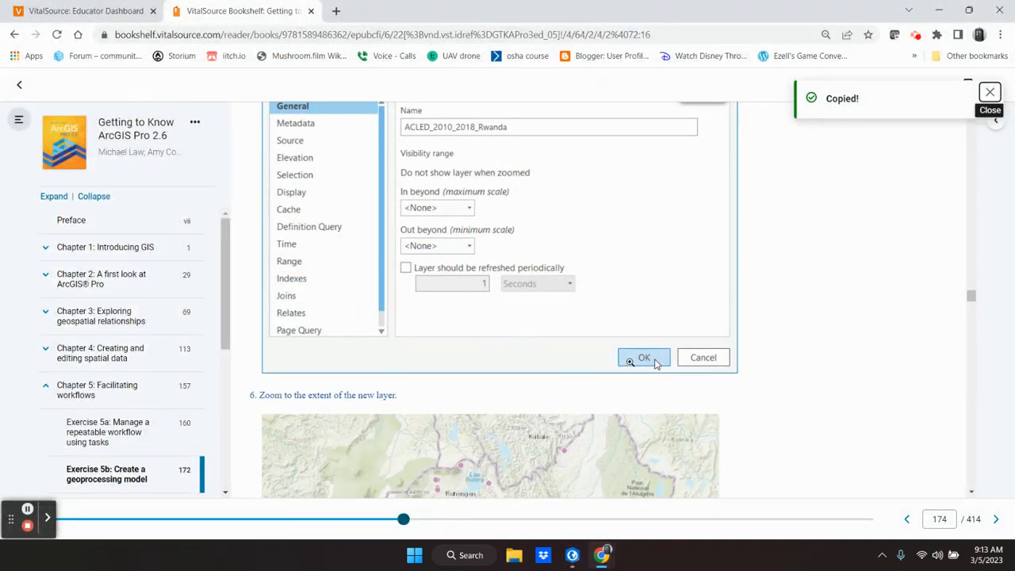
scroll(627, 362, "down", 3)
scroll(632, 363, "down", 1)
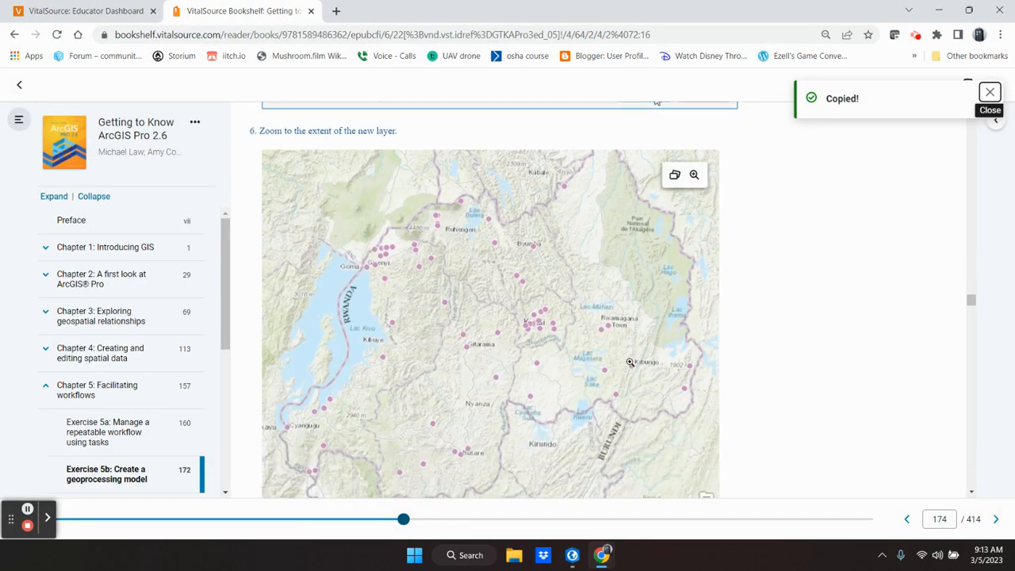
Step: Switch to ArcGIS Pro and zoom the map to the ACLED_2010_2018_Rwanda layer's extent
left_click(572, 555)
left_click(385, 382)
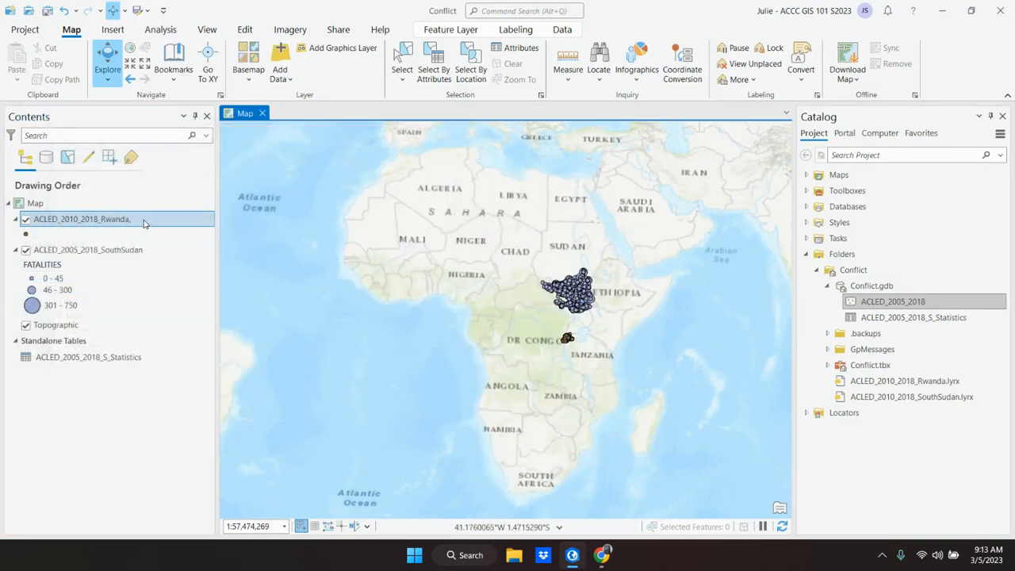
right_click(108, 224)
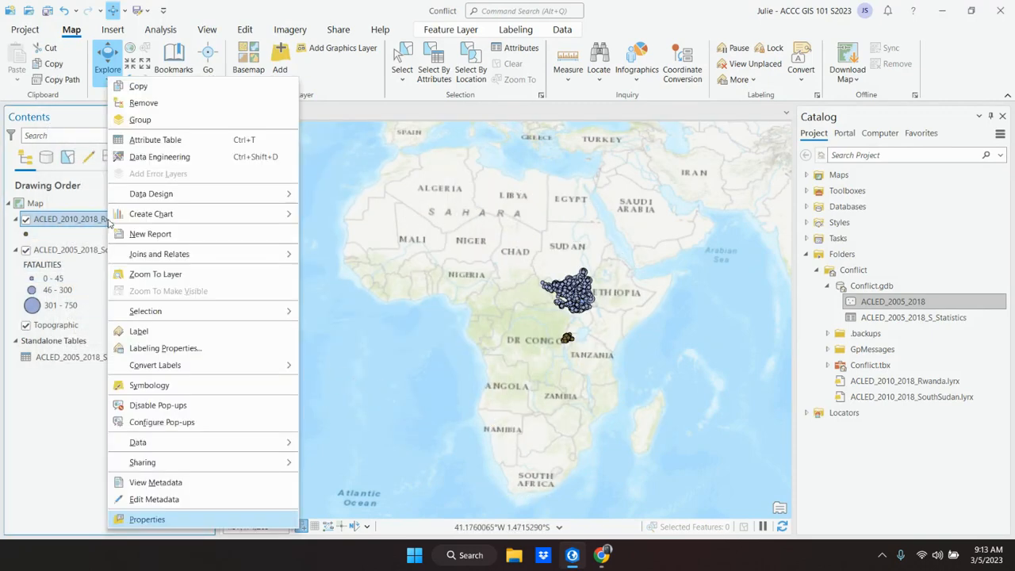
mouse_move(119, 216)
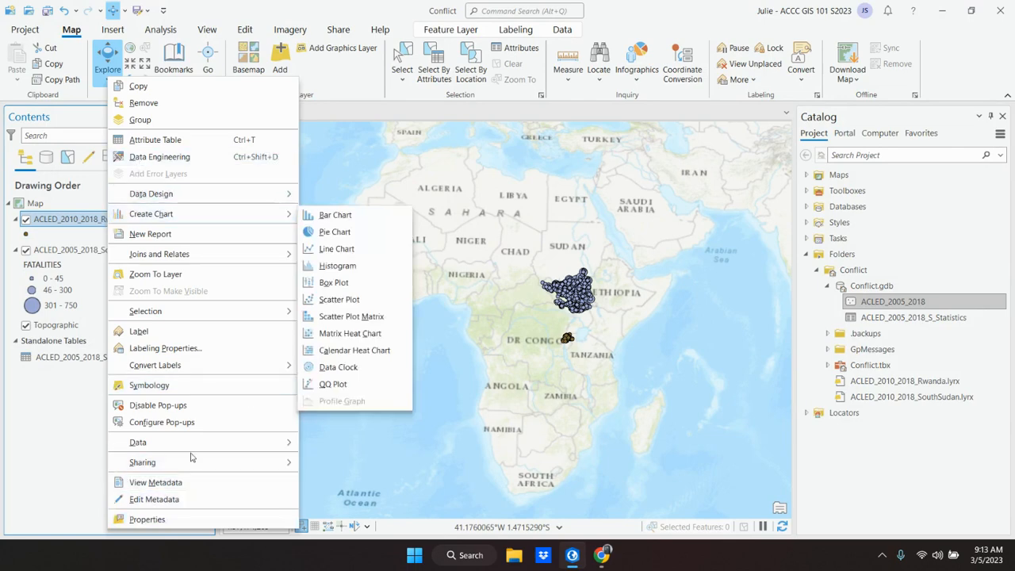
left_click(156, 273)
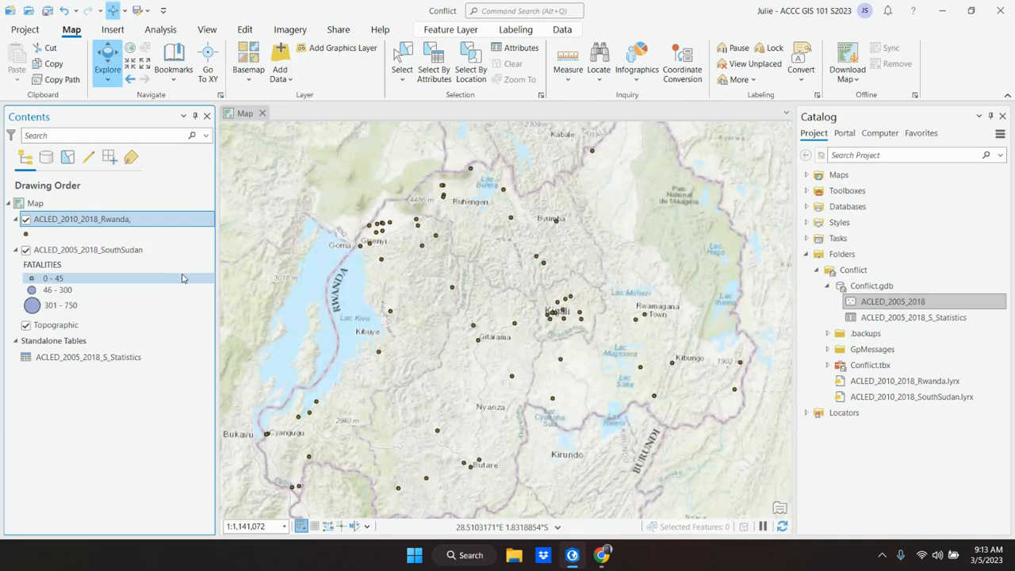
Step: Consult the textbook's symbology reminder, return to ArcGIS Pro and set the Rwanda layer's graduated symbols field to FATALITIES
left_click(567, 559)
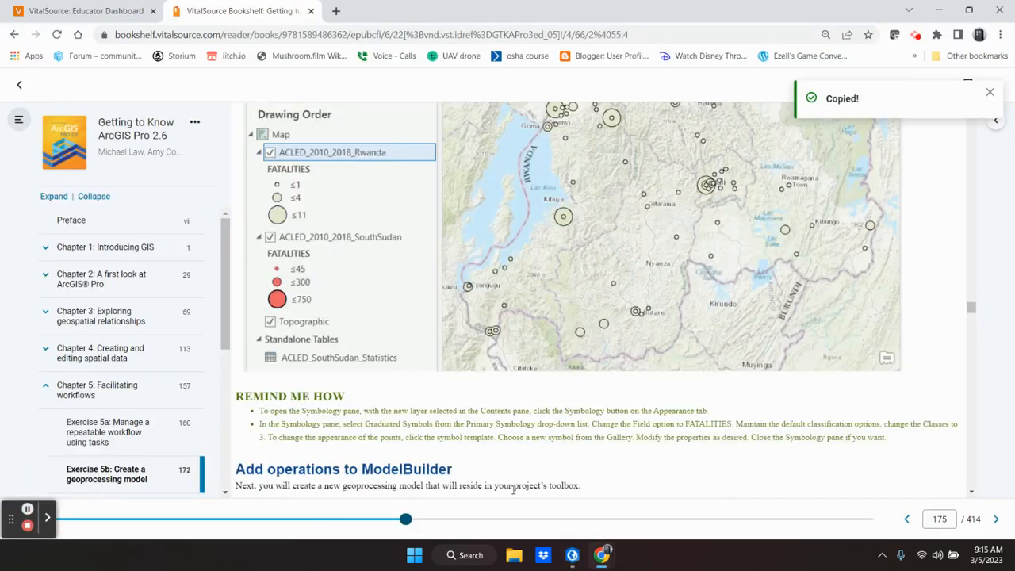
mouse_move(572, 558)
left_click(606, 476)
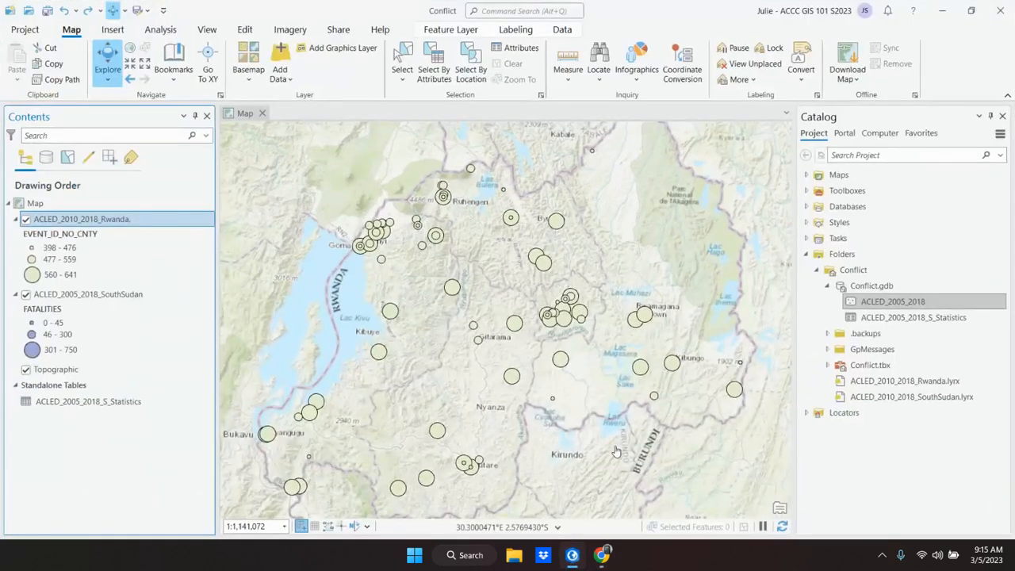
right_click(64, 223)
left_click(132, 388)
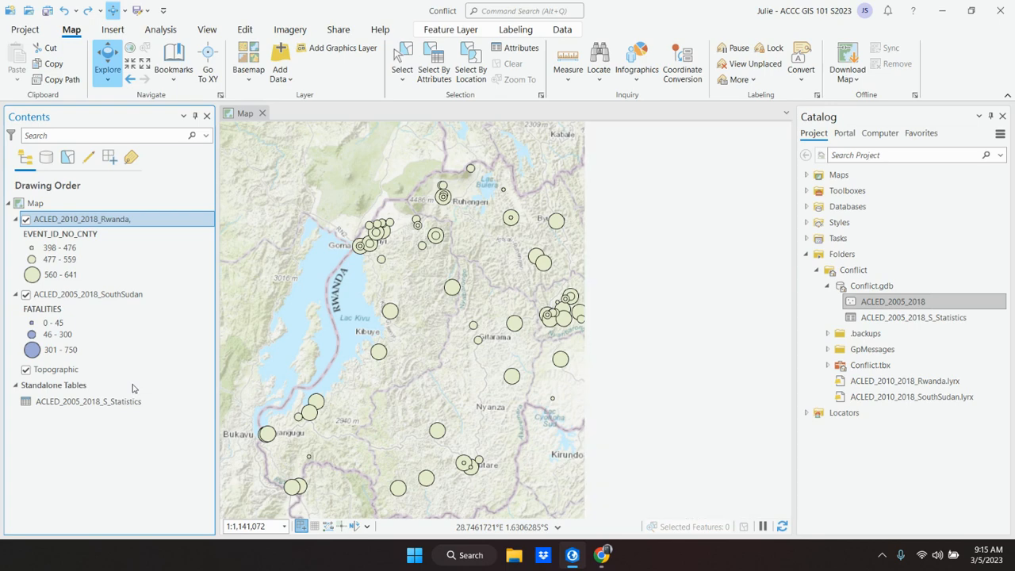
left_click(980, 200)
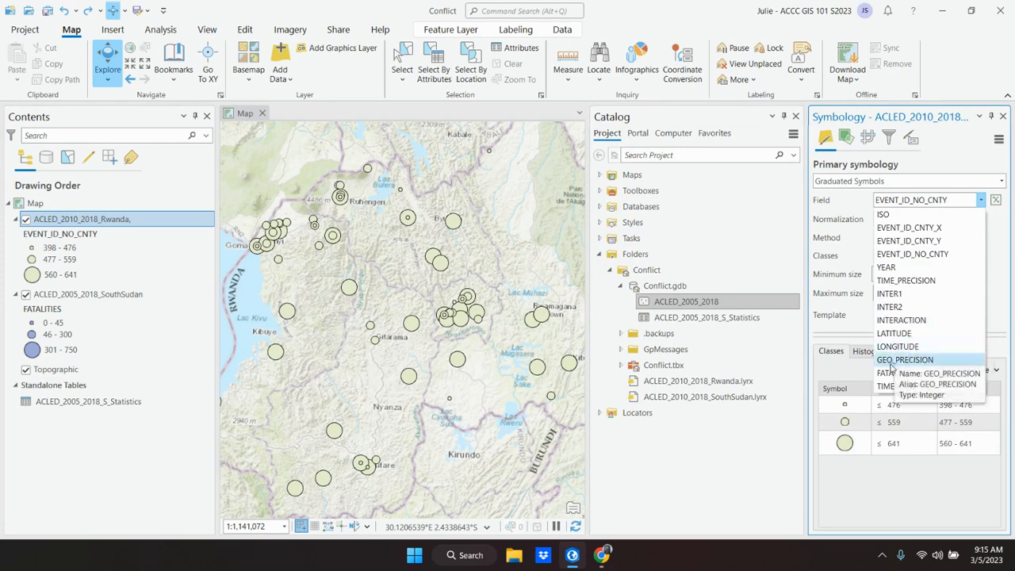
left_click(896, 359)
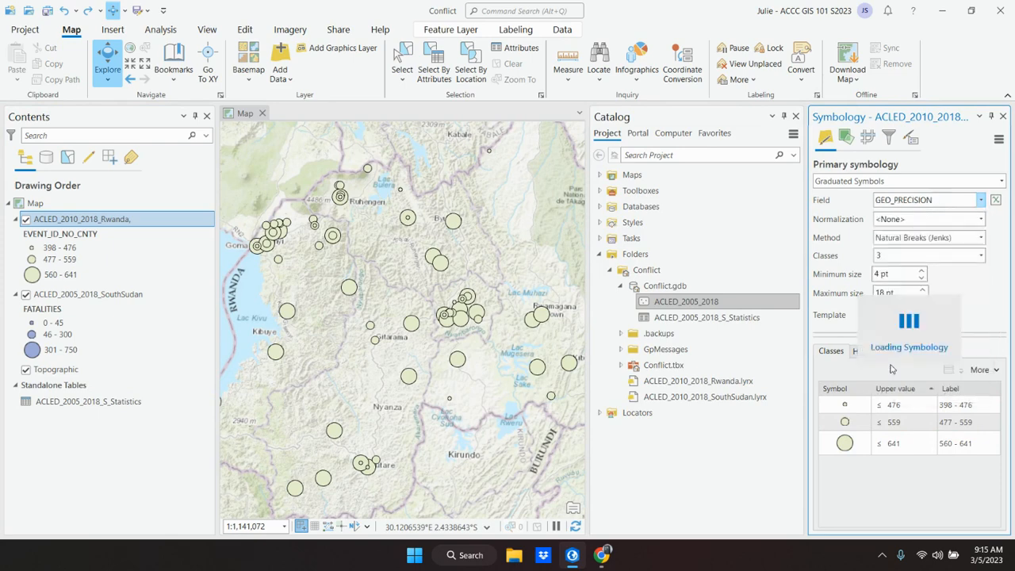
left_click(981, 201)
left_click(903, 372)
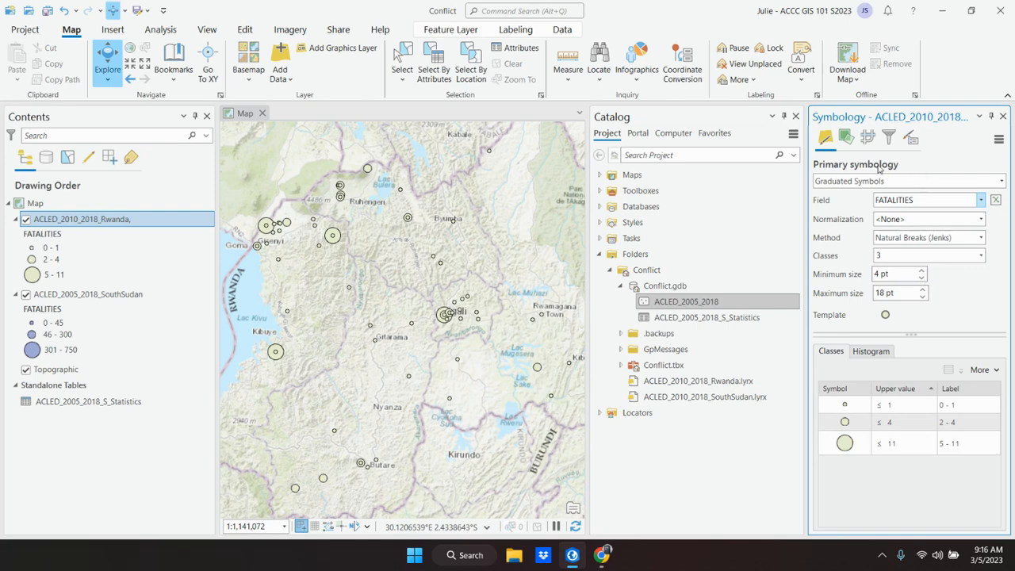
Step: Change the Rwanda layer's template symbol fill to light blue, apply it and close the symbology settings
left_click(885, 315)
left_click(1001, 233)
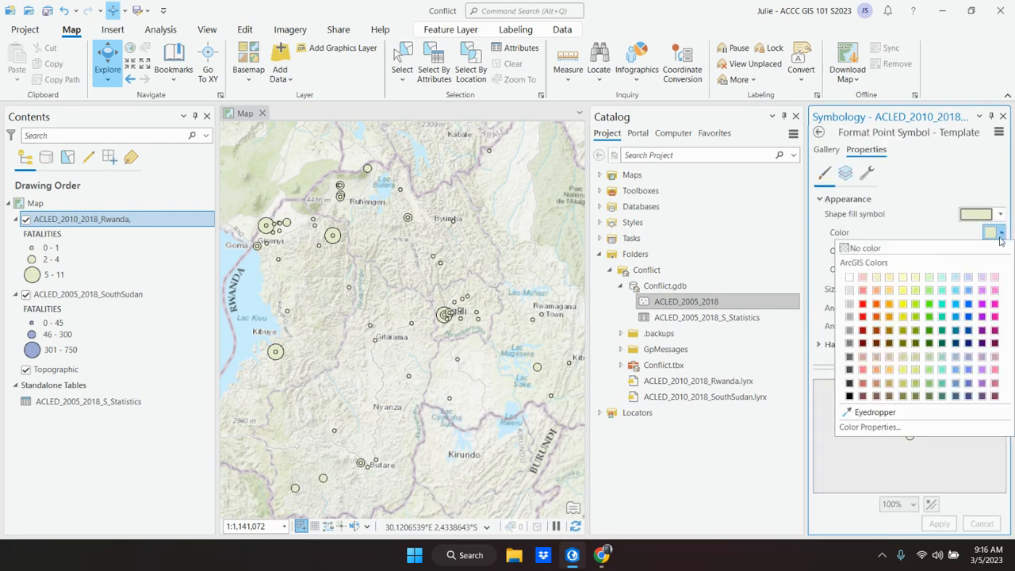
left_click(968, 289)
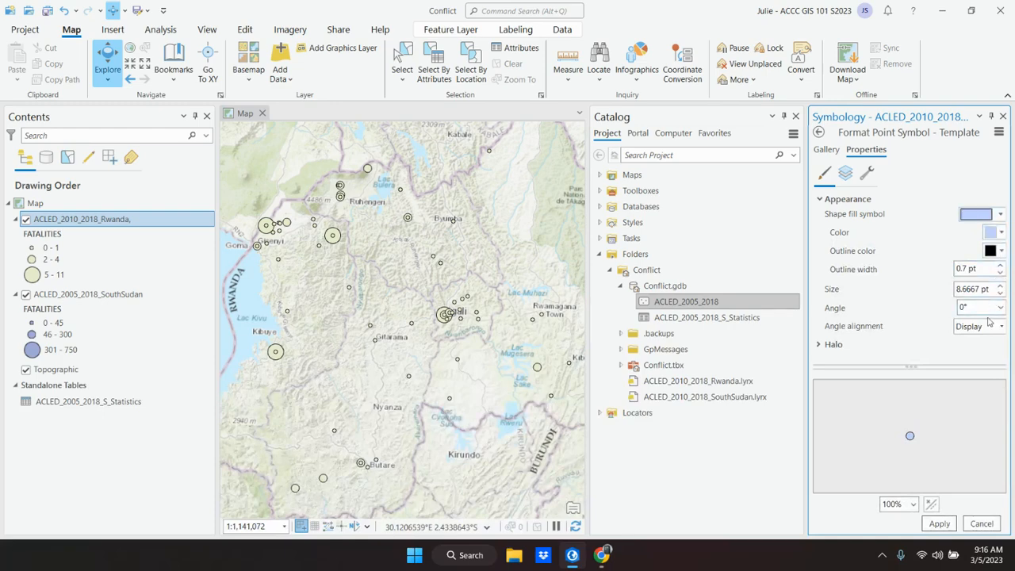
left_click(941, 524)
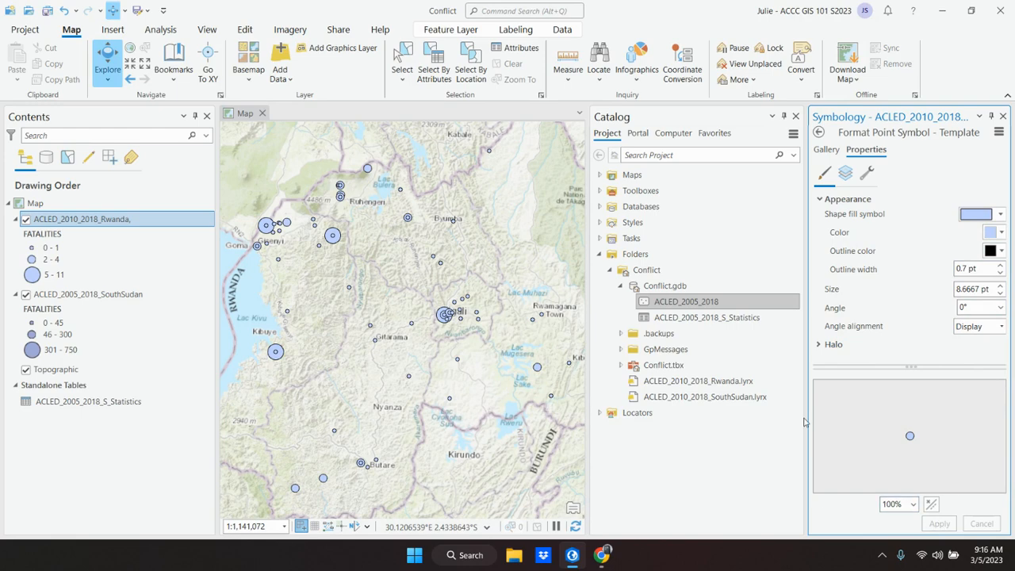
left_click(1002, 117)
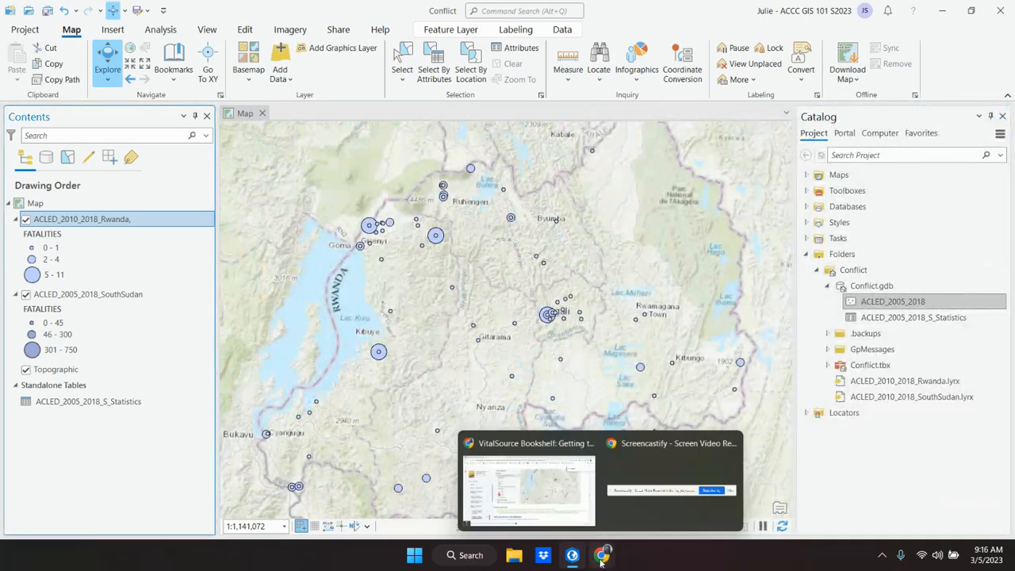
Step: Switch to the textbook and read the introduction and step 1 of "Add operations to ModelBuilder"
left_click(524, 490)
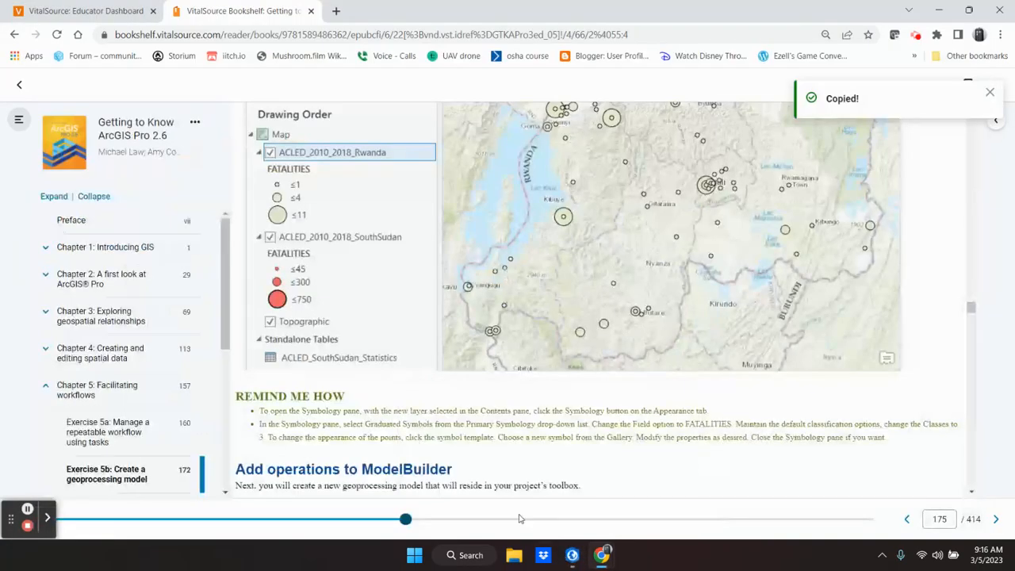
scroll(484, 420, "down", 2)
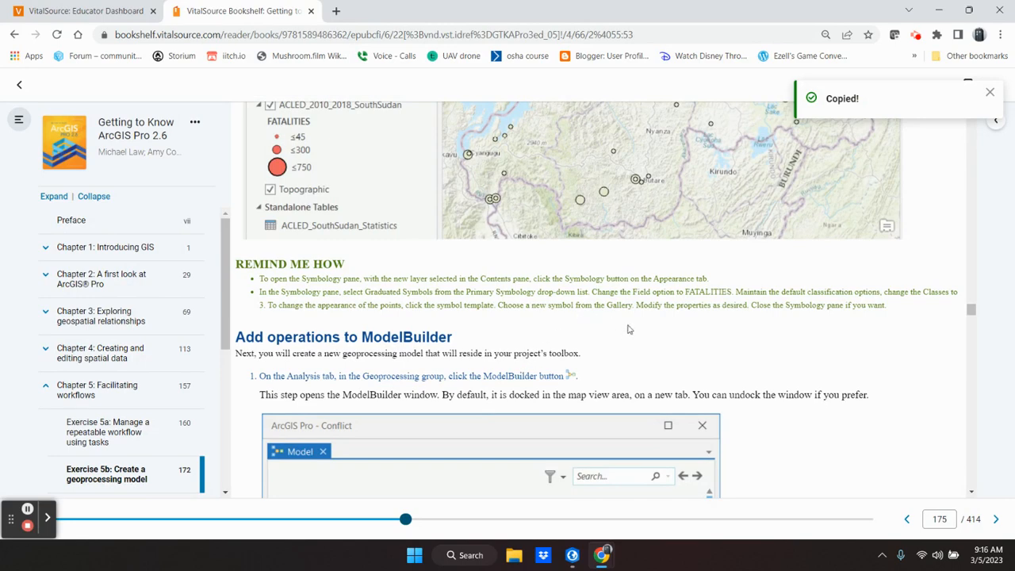
scroll(628, 329, "down", 2)
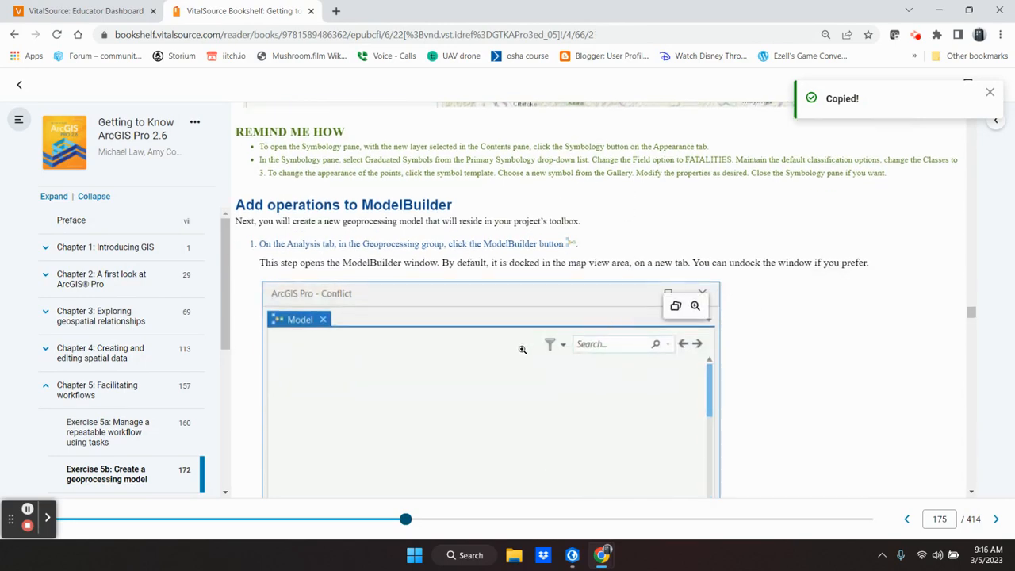
scroll(522, 349, "down", 1)
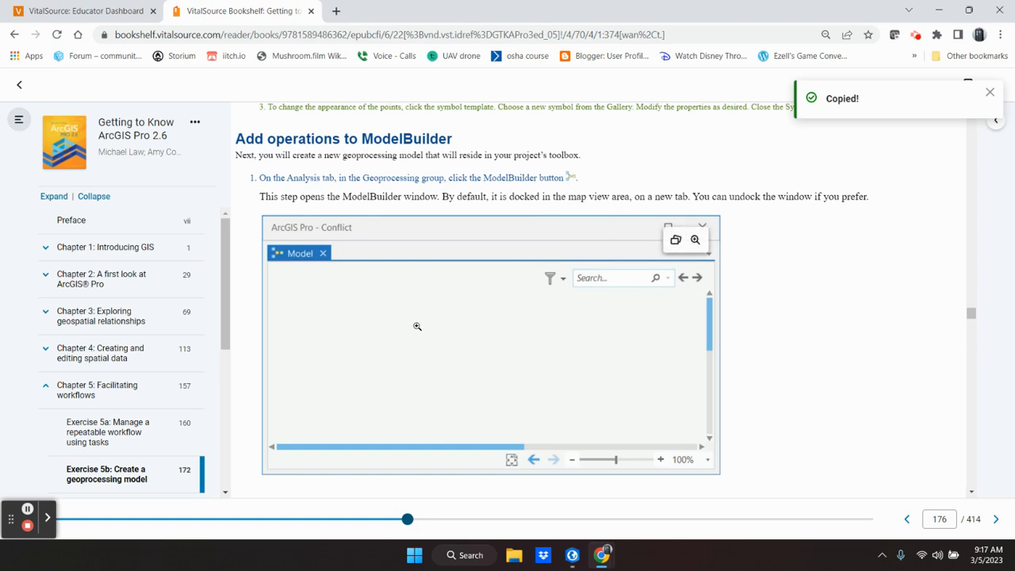
scroll(418, 326, "down", 1)
scroll(410, 333, "down", 1)
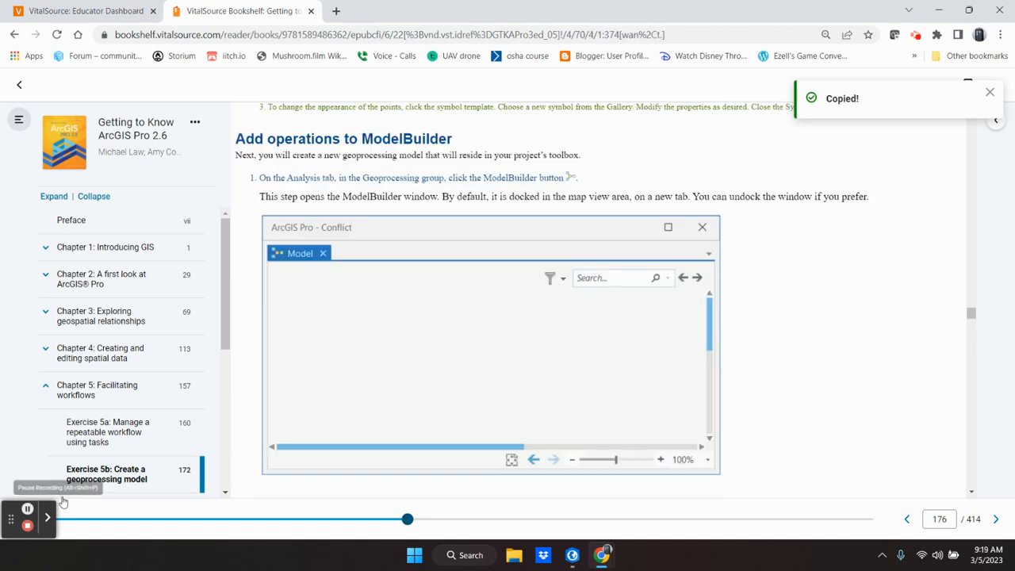
scroll(528, 426, "down", 2)
scroll(528, 428, "down", 1)
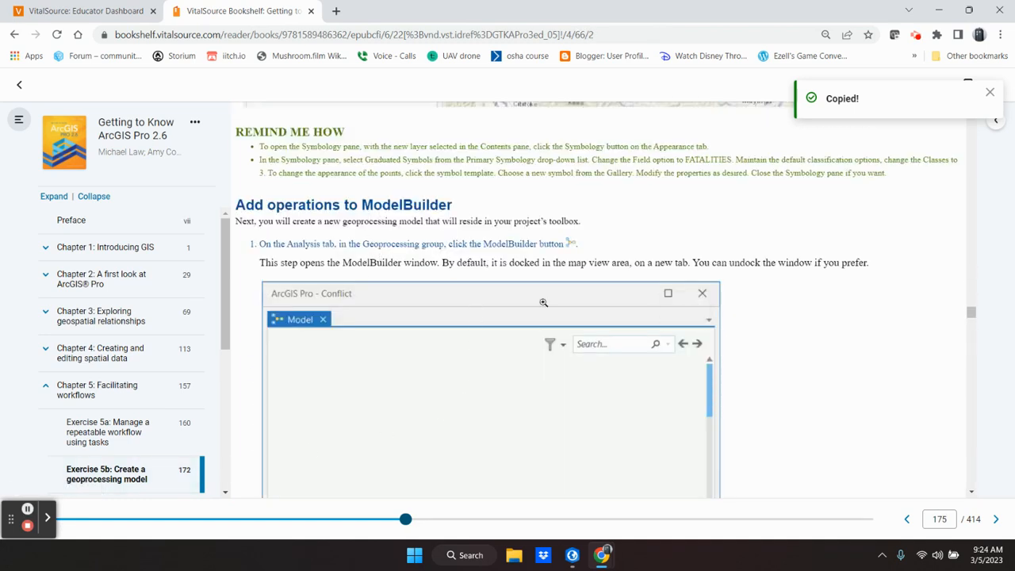
Step: Switch to ArcGIS Pro, create a new ModelBuilder model and check its entry in the Conflict.tbx toolbox
left_click(573, 557)
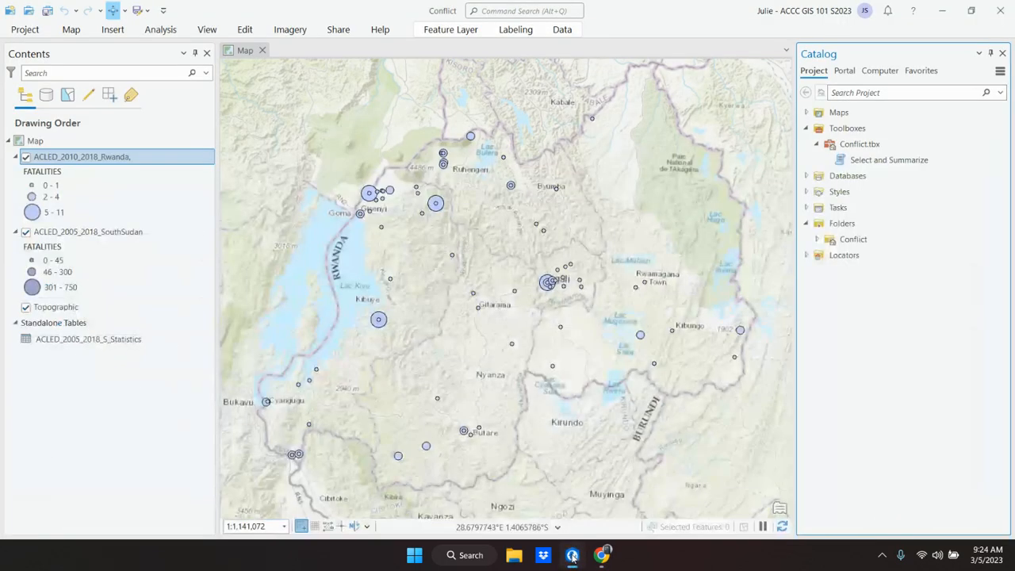
left_click(166, 32)
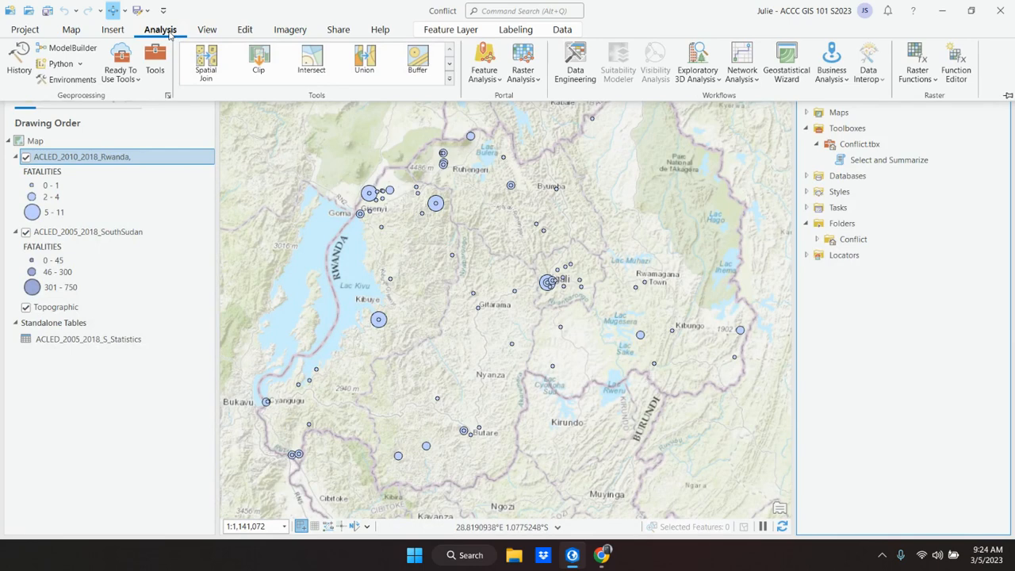
left_click(68, 50)
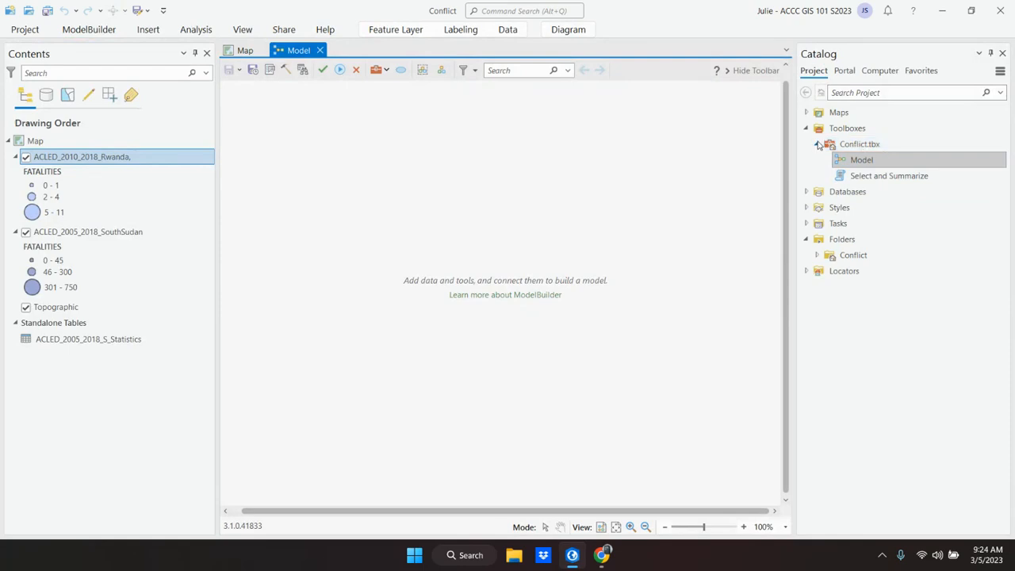
left_click(819, 145)
left_click(819, 145)
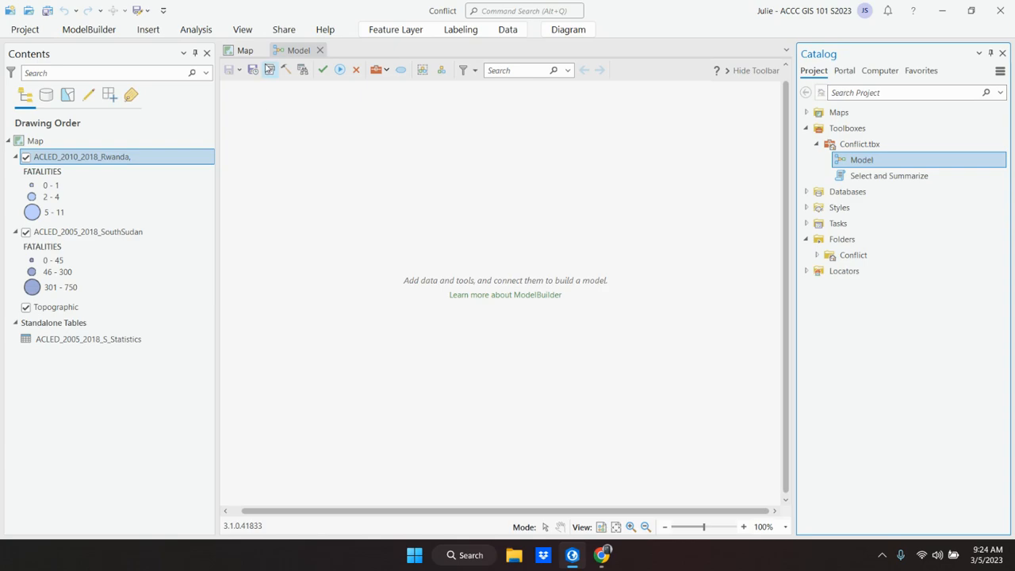
Step: Switch to the textbook and read steps 3 and 4 on adding the Select Layer By Attribute tool
left_click(572, 556)
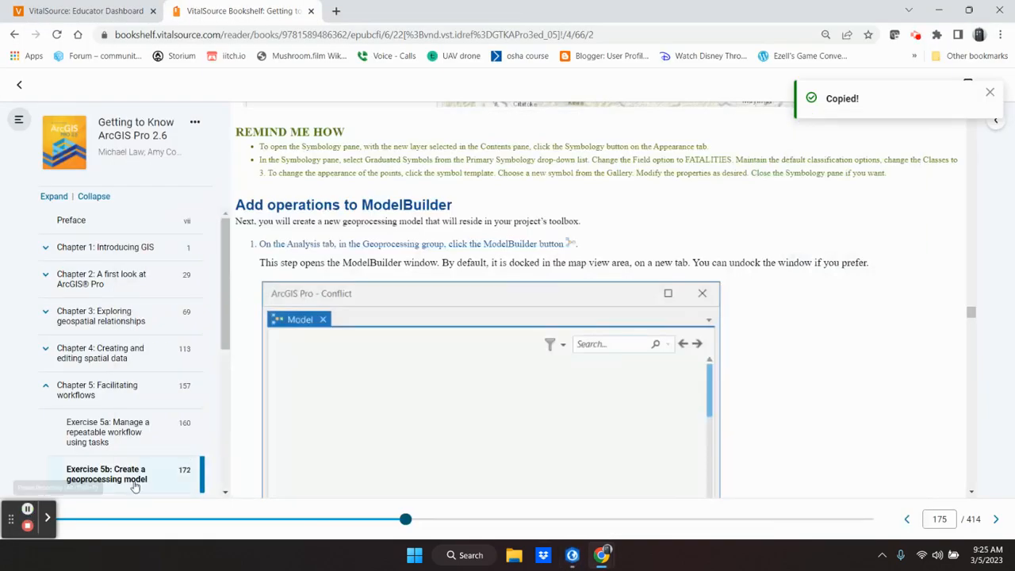
scroll(448, 407, "down", 5)
scroll(448, 406, "down", 3)
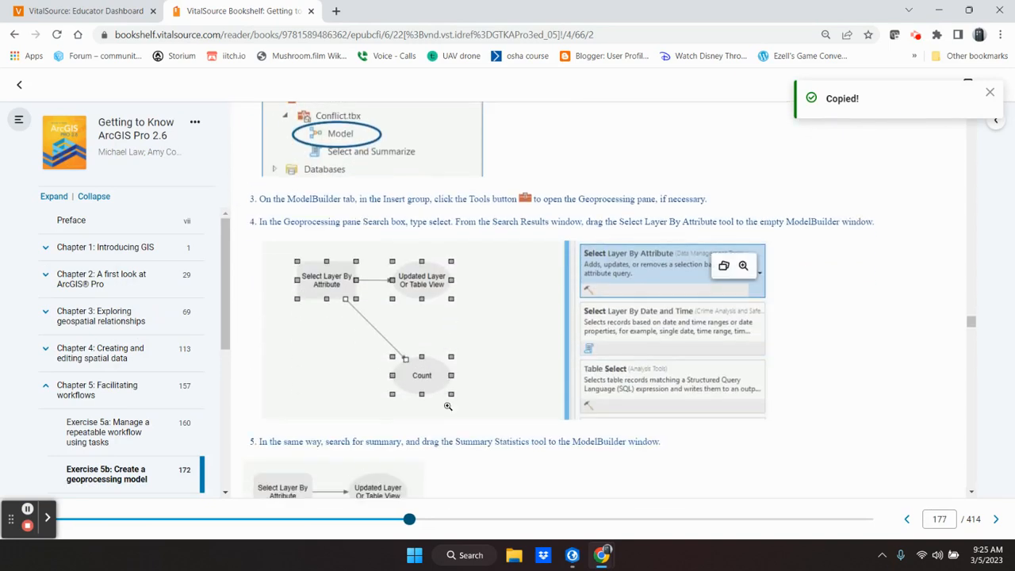
scroll(448, 407, "up", 1)
scroll(448, 407, "down", 1)
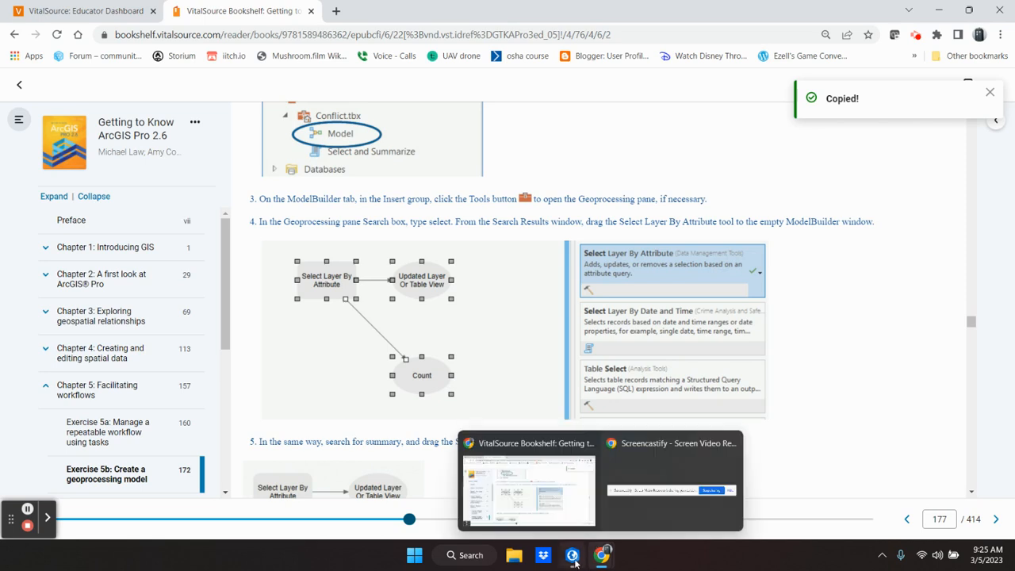
Step: Switch to ArcGIS Pro, show the Geoprocessing tools from ModelBuilder and search them for "select"
mouse_move(577, 556)
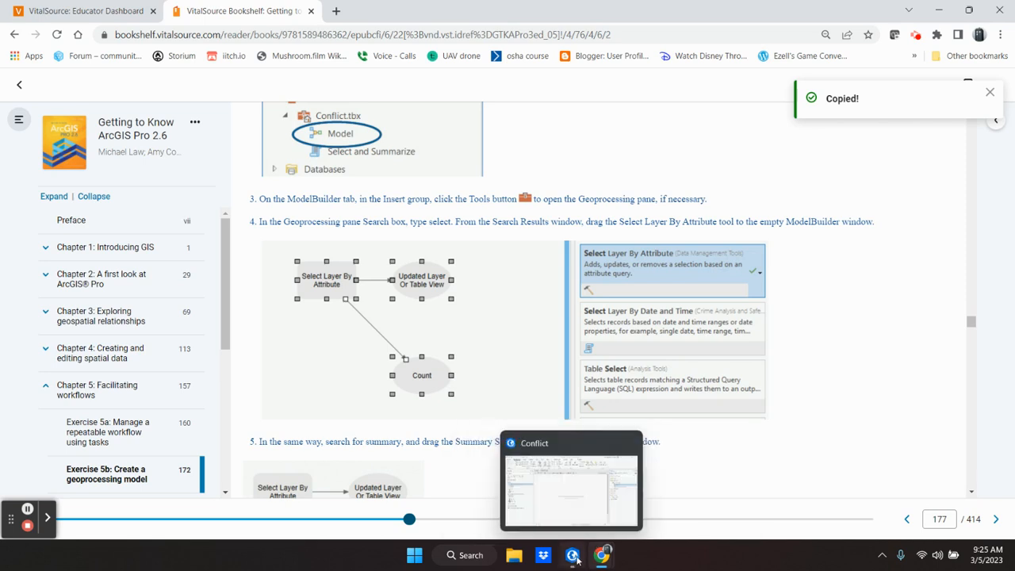
left_click(576, 497)
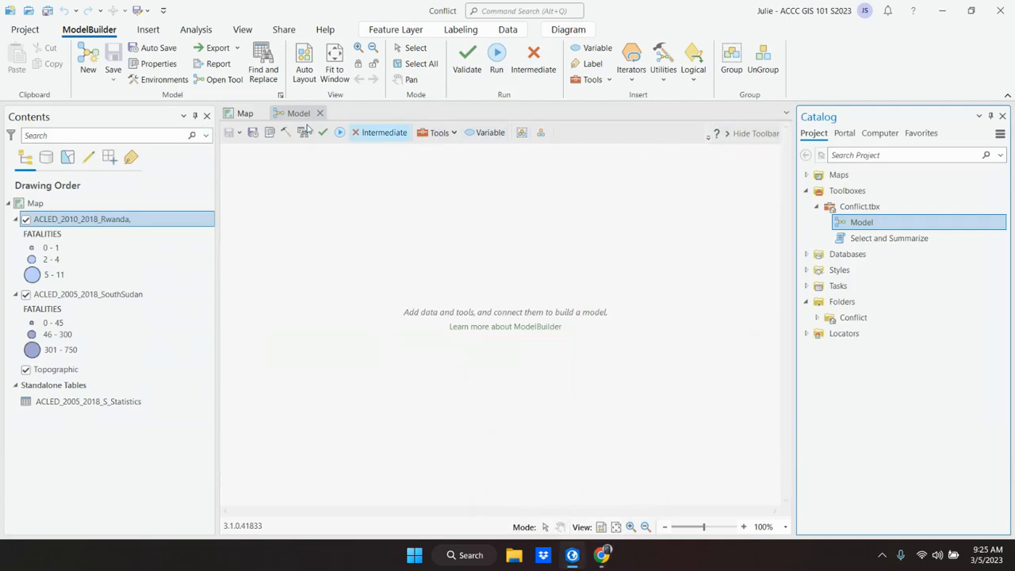
left_click(747, 134)
left_click(745, 135)
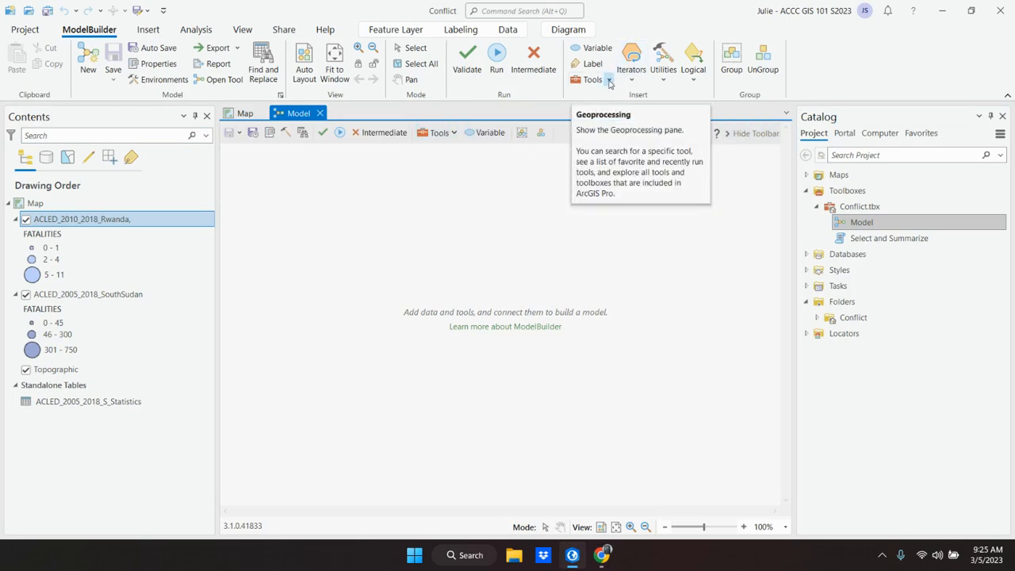
left_click(590, 83)
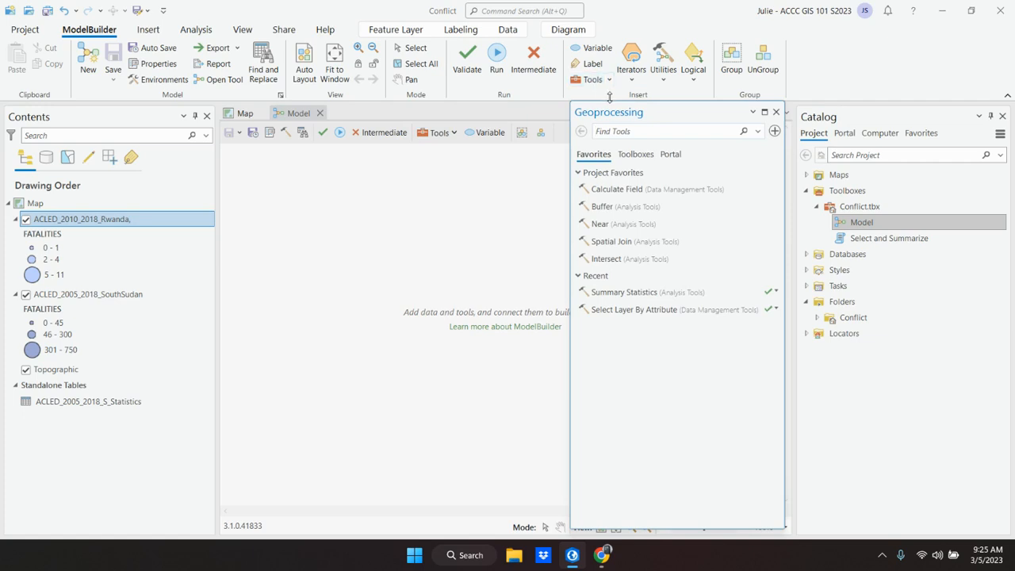
type("select")
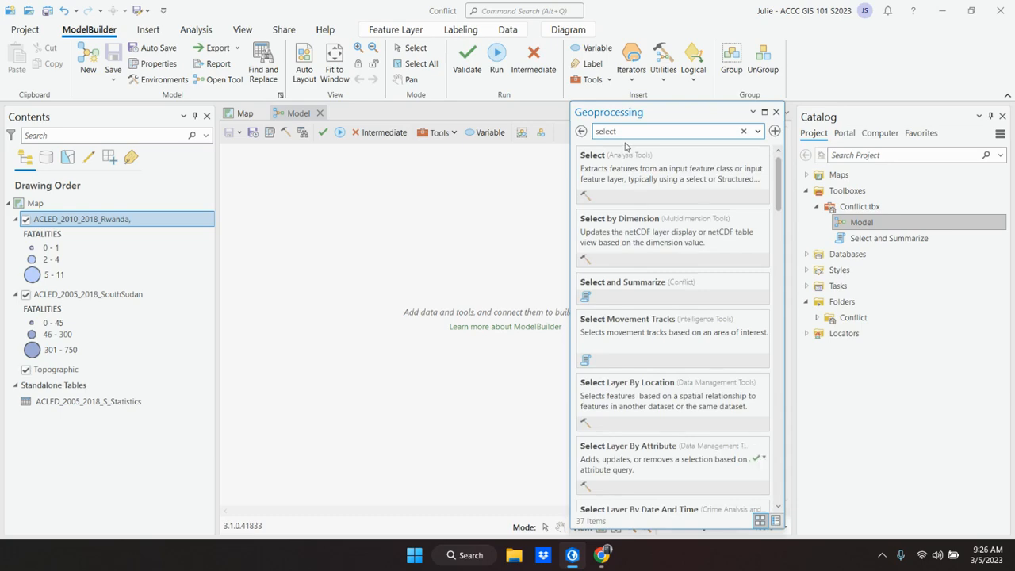
Step: Recheck step 4 in the textbook, return to ArcGIS Pro and add the Select Layer By Attribute tool to the empty model
left_click(574, 562)
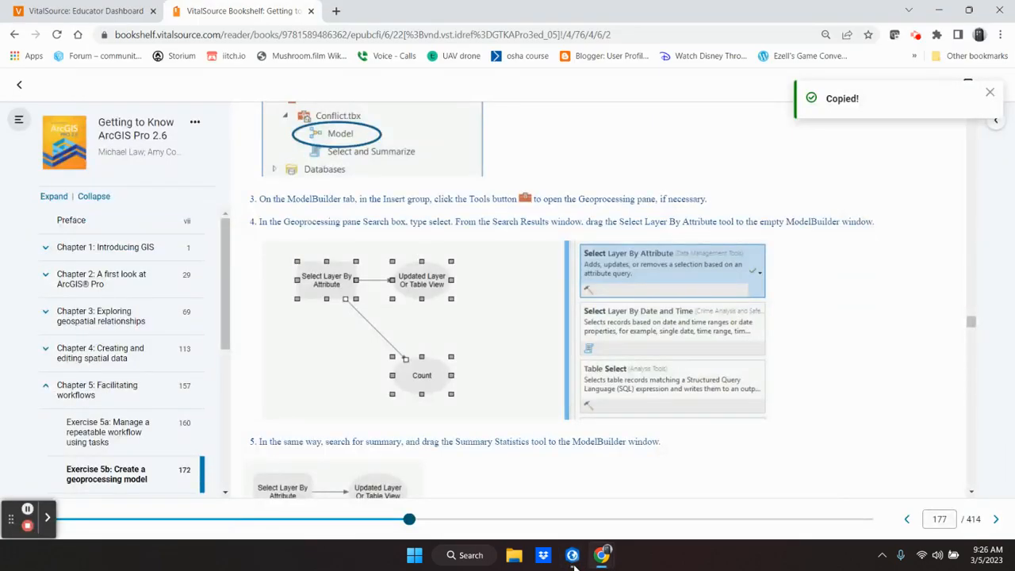
left_click(574, 563)
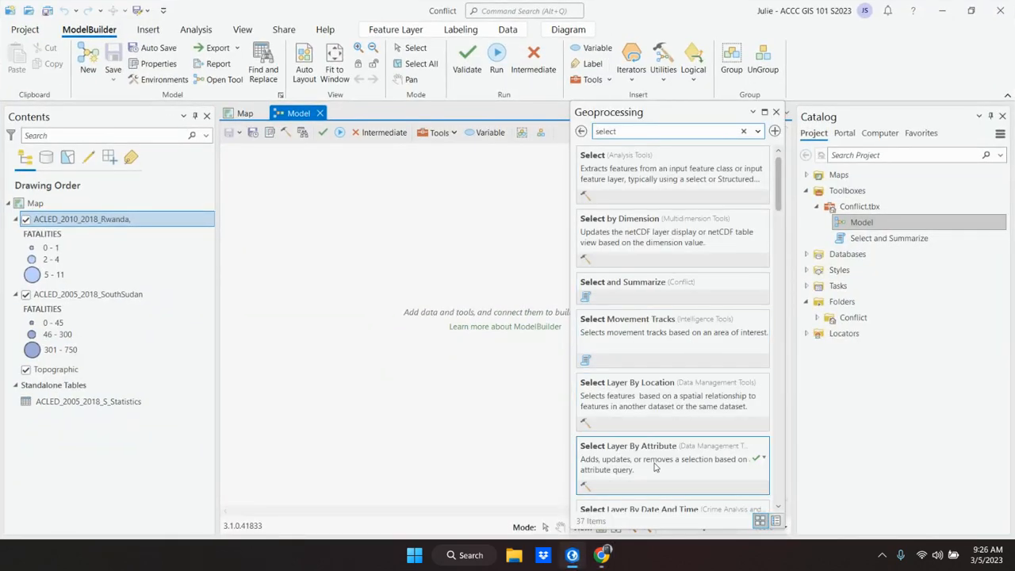
left_click_drag(657, 466, 422, 300)
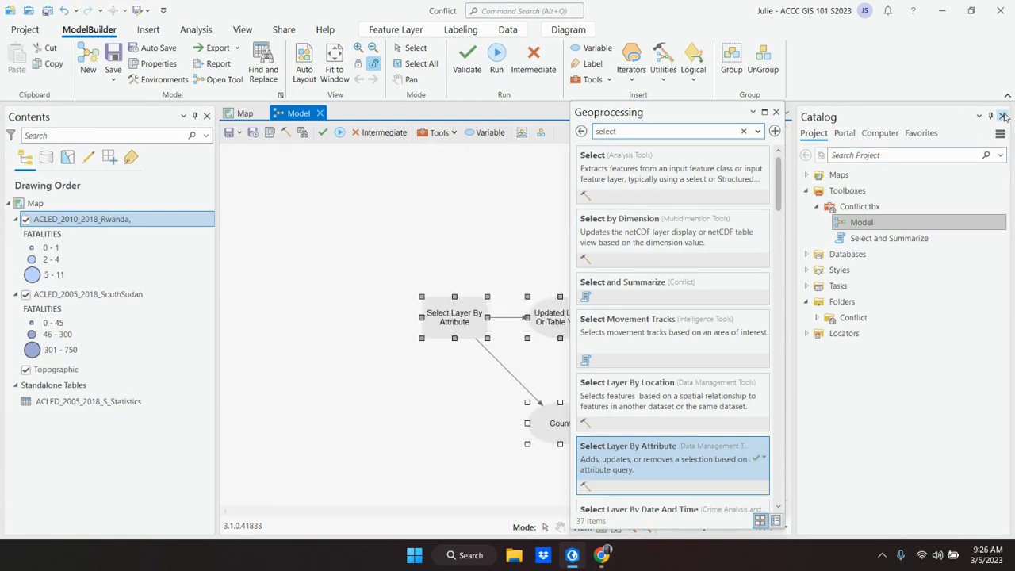
Step: Auto-hide the Catalog pane and move the Geoprocessing pane clear of the model elements
left_click(973, 115)
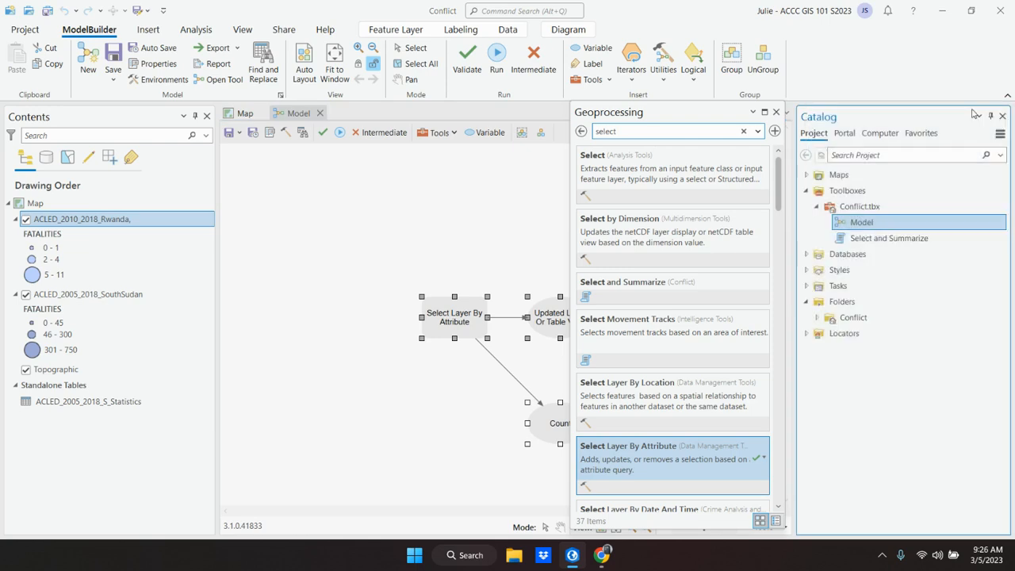
left_click(990, 115)
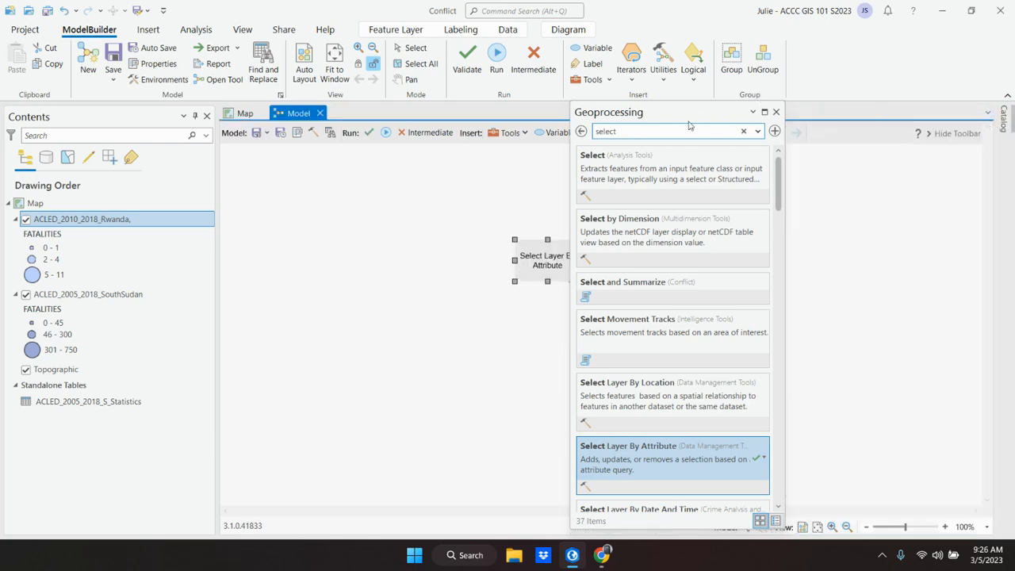
left_click_drag(679, 114, 877, 109)
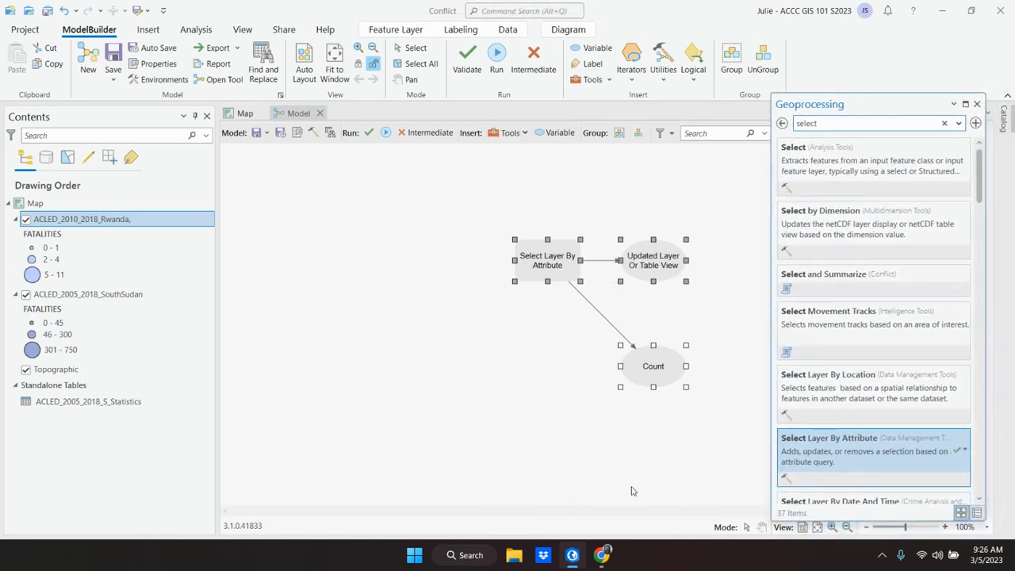
Step: Switch to the textbook and read step 5 on adding the Summary Statistics tool
left_click(572, 555)
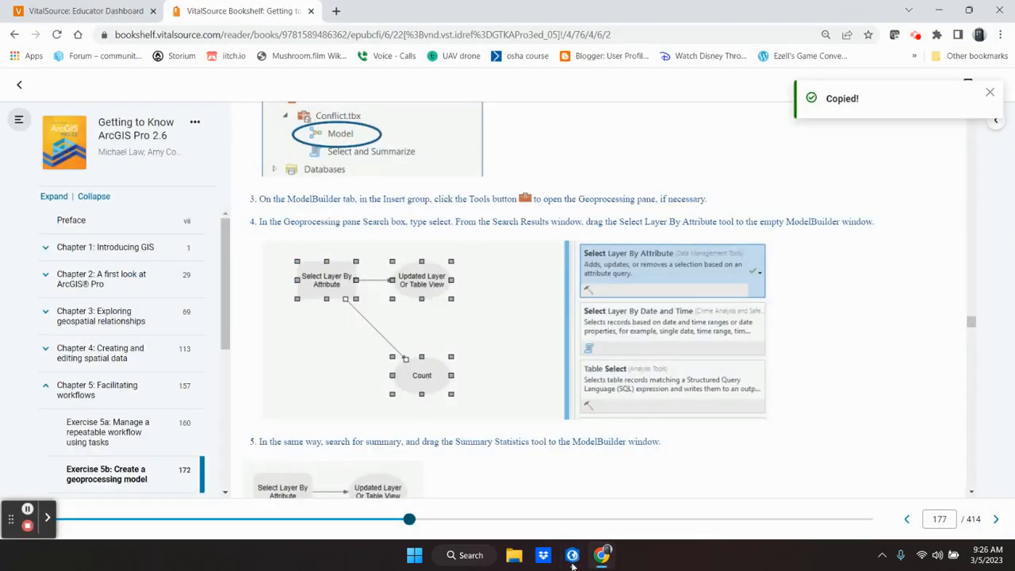
scroll(548, 358, "down", 4)
scroll(547, 357, "up", 1)
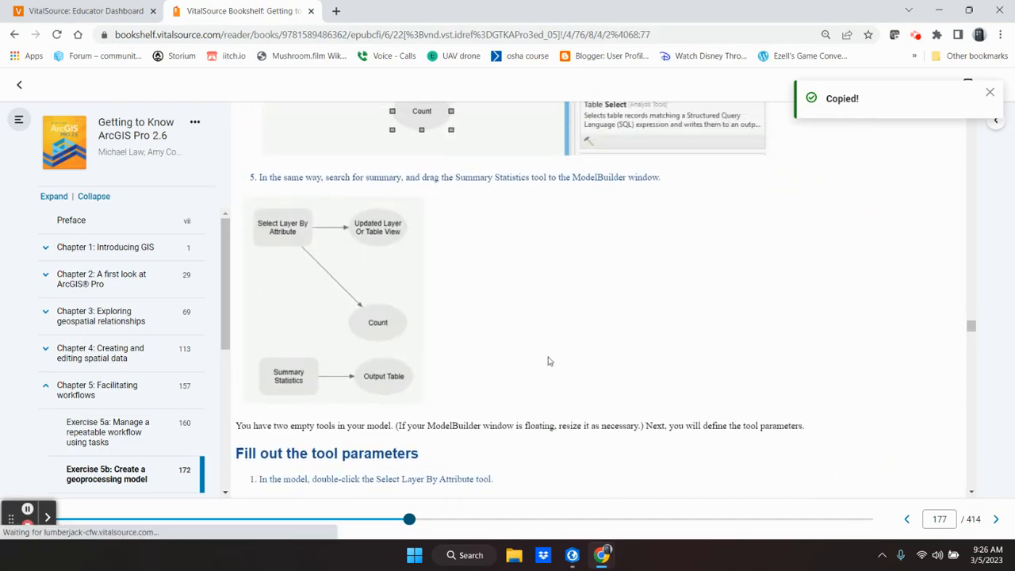
scroll(547, 361, "up", 1)
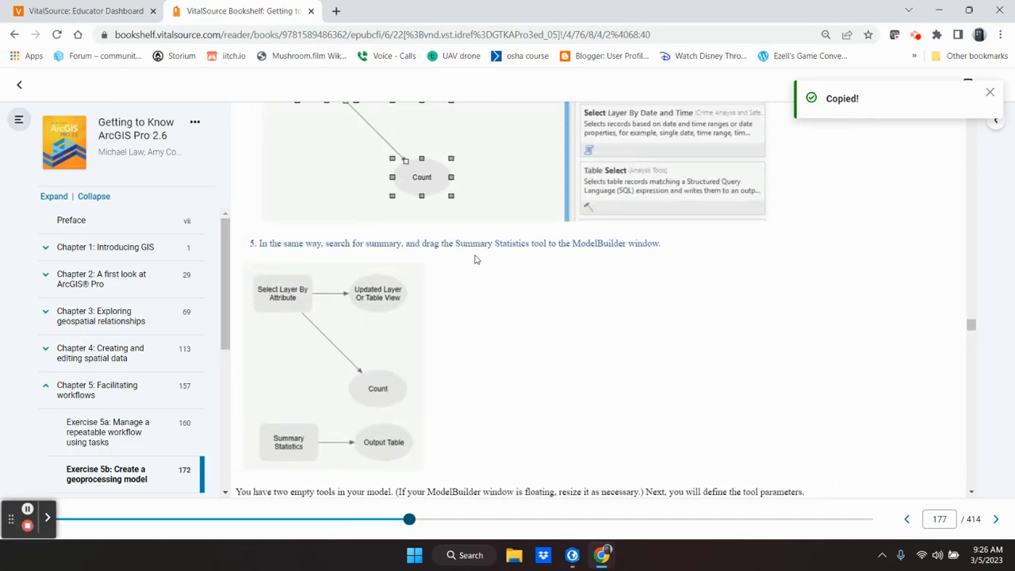
Step: Switch to ArcGIS Pro, search the geoprocessing tools for "summary" and add the Summary Statistics tool to the model
left_click(572, 555)
left_click(836, 122)
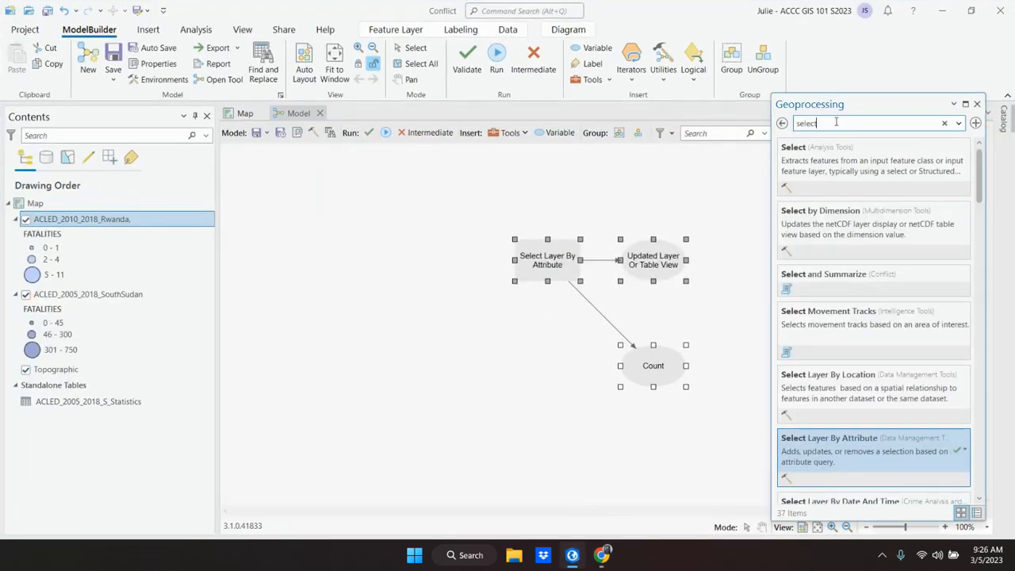
key("BackSpace")
key("BackSpace")
key("BackSpace")
key("BackSpace")
key("BackSpace")
type("ummary")
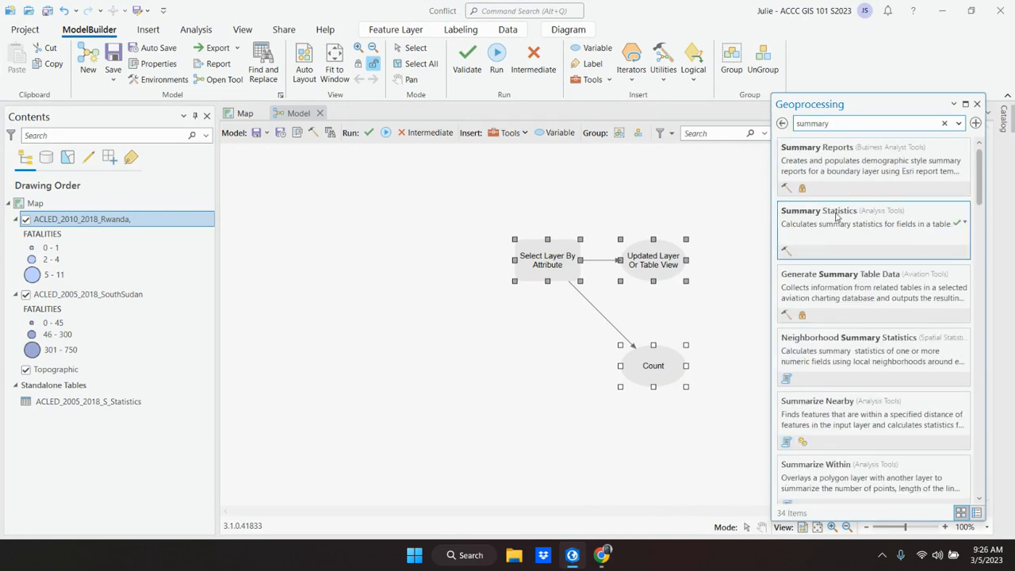
left_click_drag(836, 214, 460, 292)
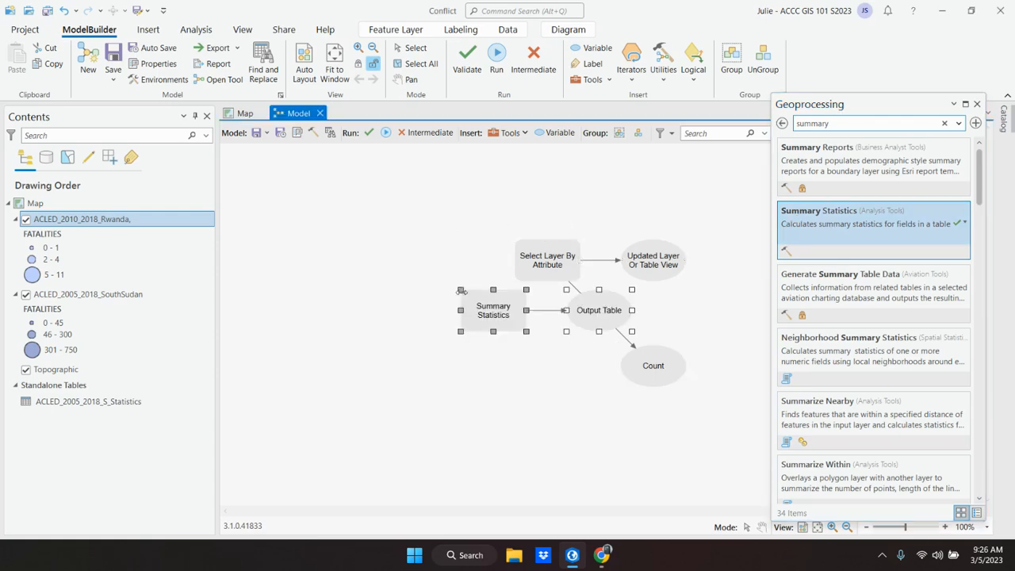
Step: Check the textbook's model diagram, return to ArcGIS Pro and move Summary Statistics with its Output Table below the Count element
left_click(574, 560)
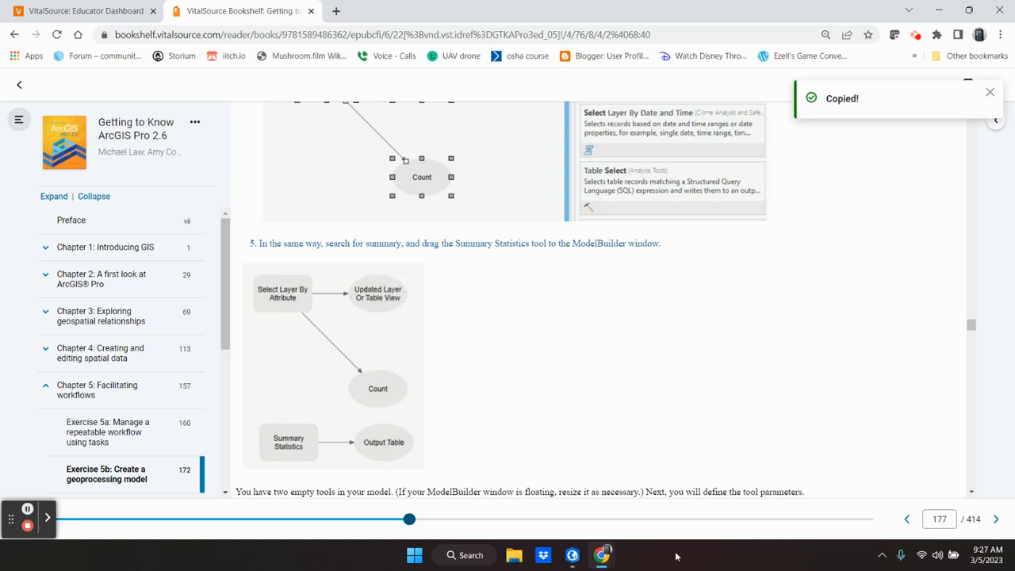
mouse_move(345, 335)
left_click(574, 555)
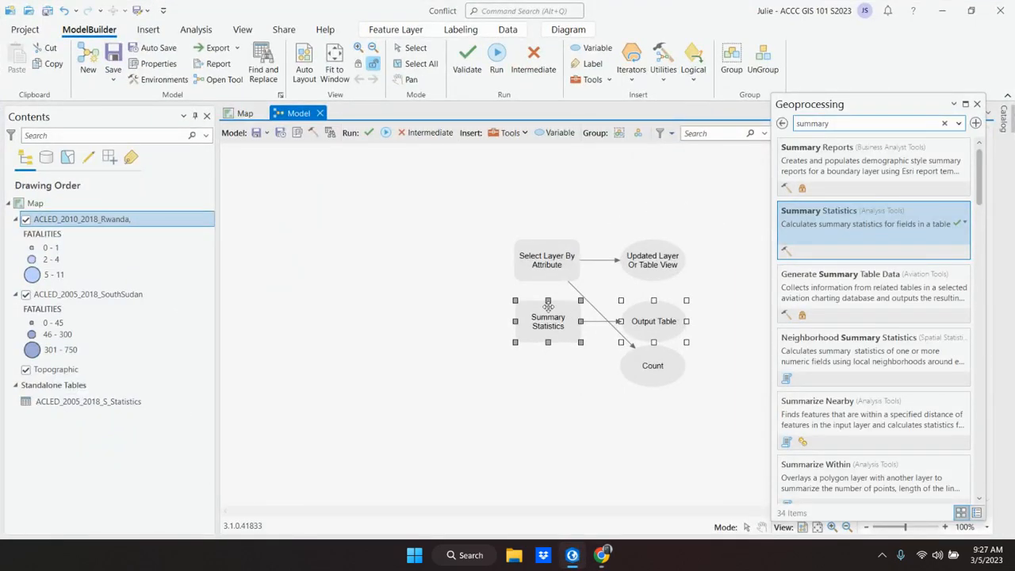
left_click_drag(548, 312, 547, 410)
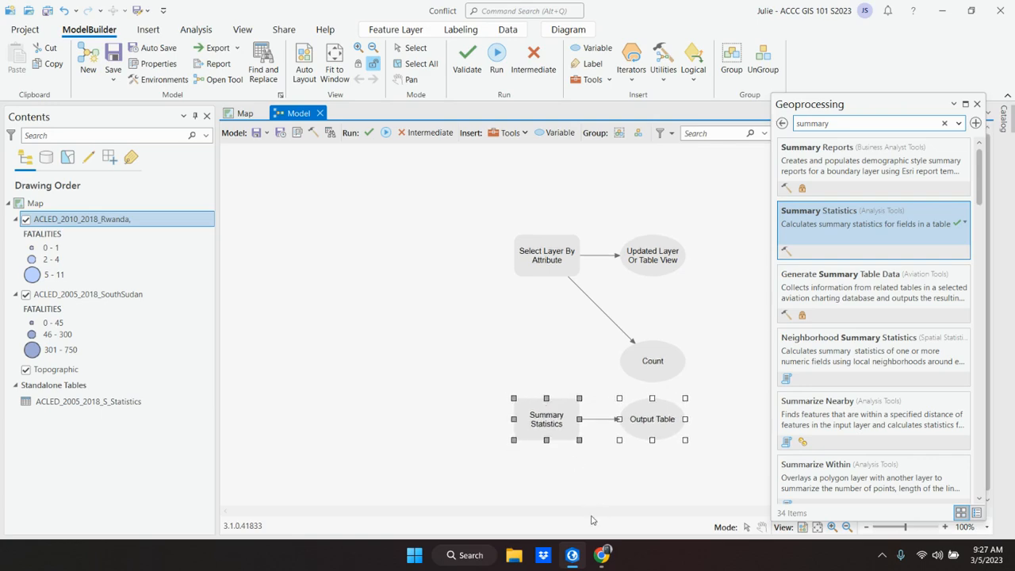
Step: Switch to the textbook and read steps 1 to 3 of "Fill out the tool parameters" for Select Layer By Attribute
left_click(573, 557)
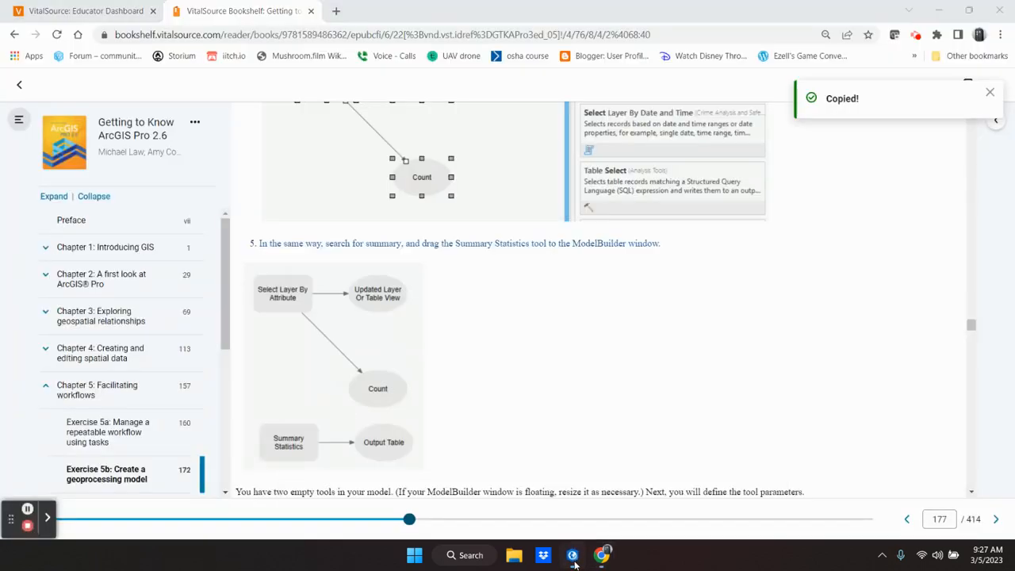
left_click(574, 558)
left_click(572, 557)
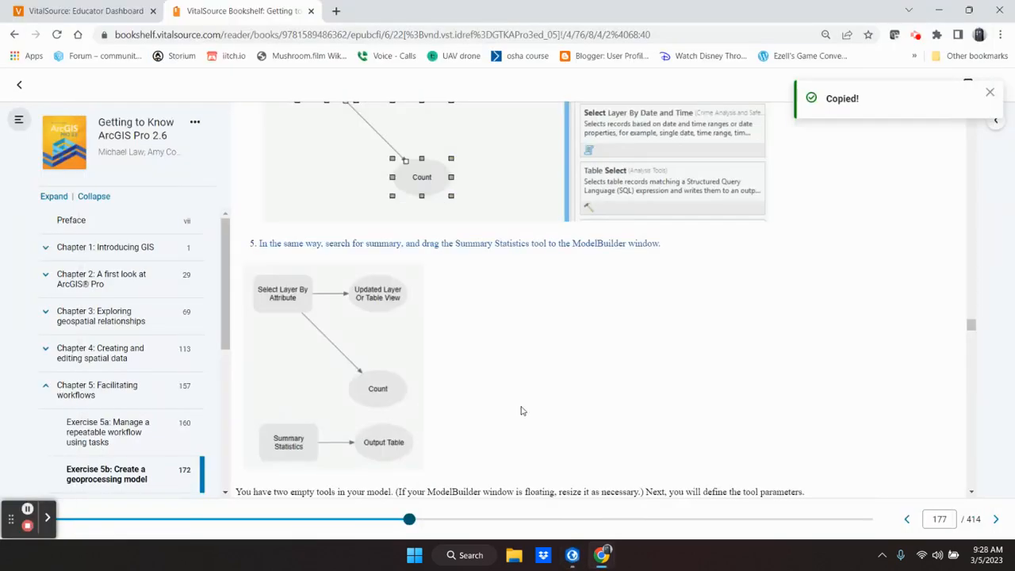
scroll(491, 352, "down", 3)
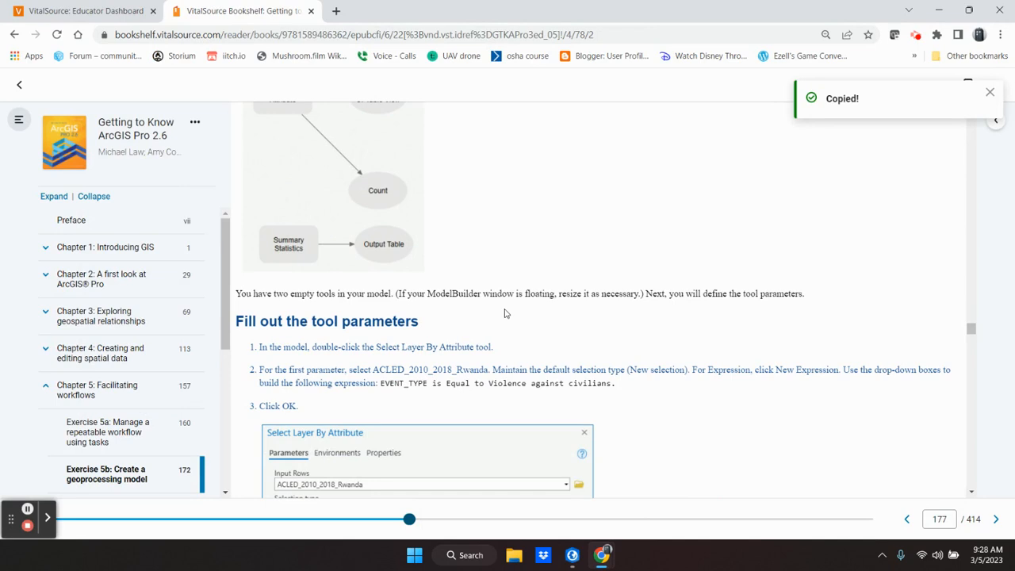
scroll(505, 314, "down", 2)
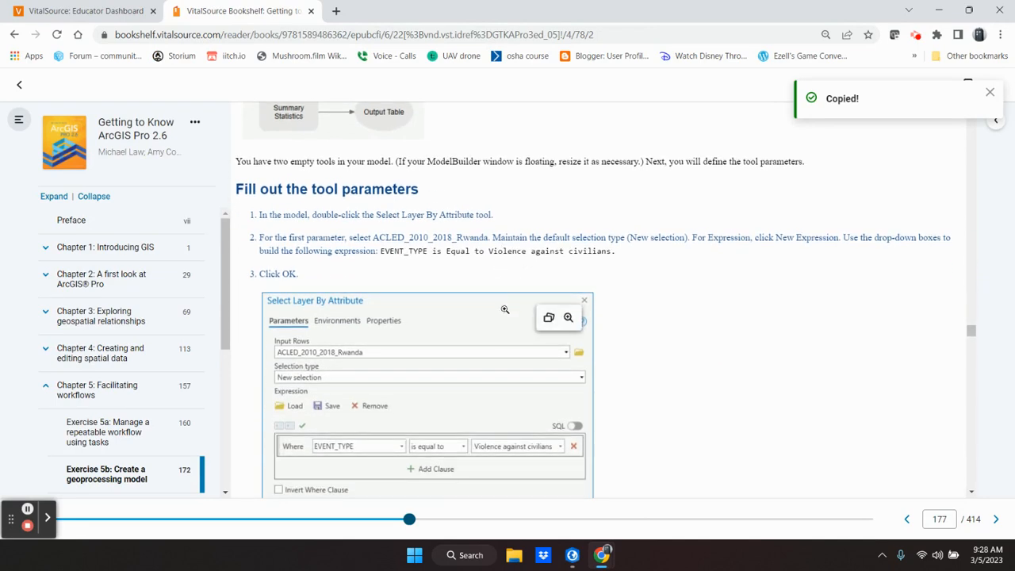
scroll(505, 310, "down", 1)
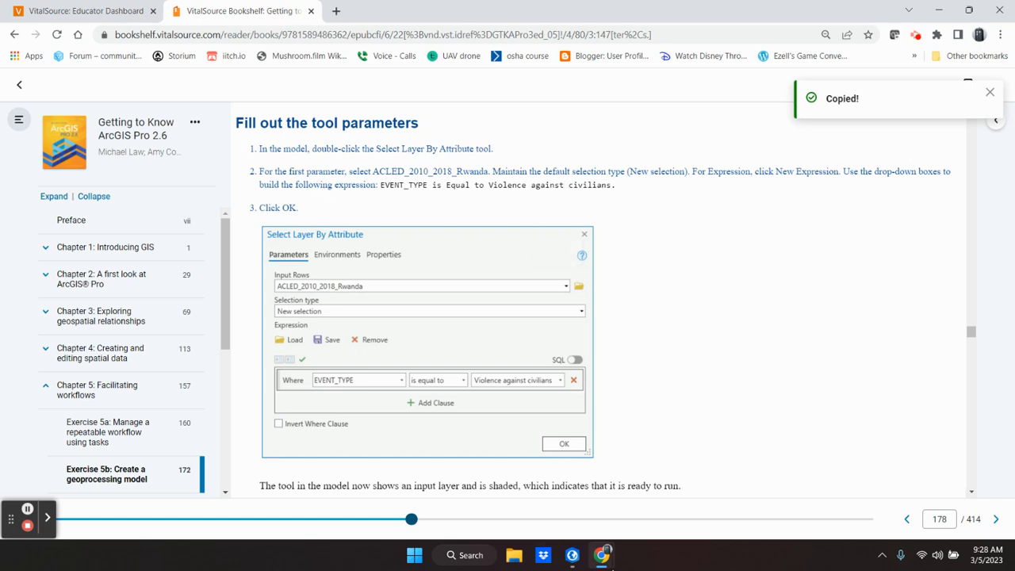
Step: Switch to ArcGIS Pro, open the model's Select Layer By Attribute parameters and set Input Rows to the ACLED_2010_2018_Rwanda layer
left_click(575, 560)
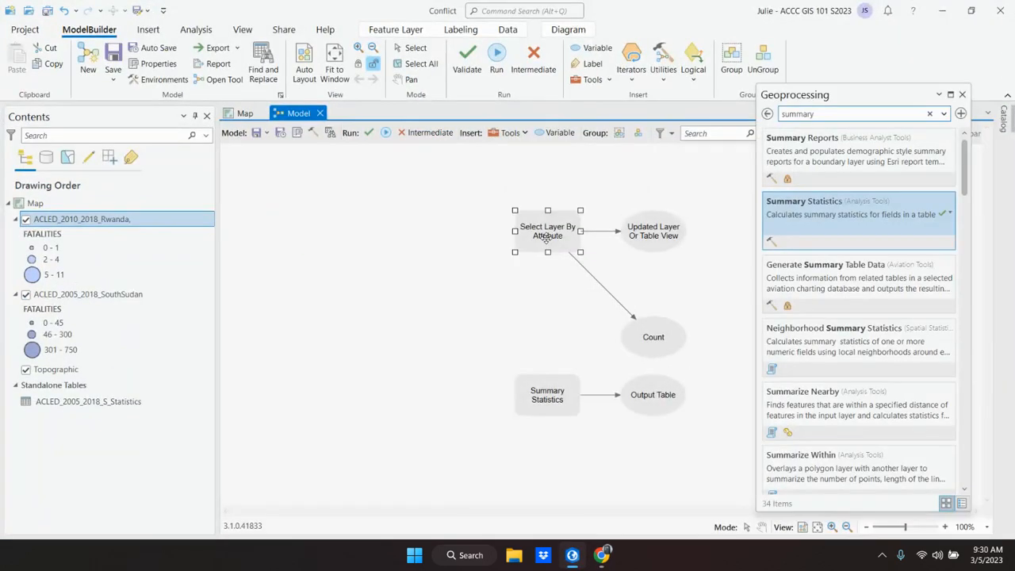
double_click(546, 237)
left_click_drag(699, 159, 823, 192)
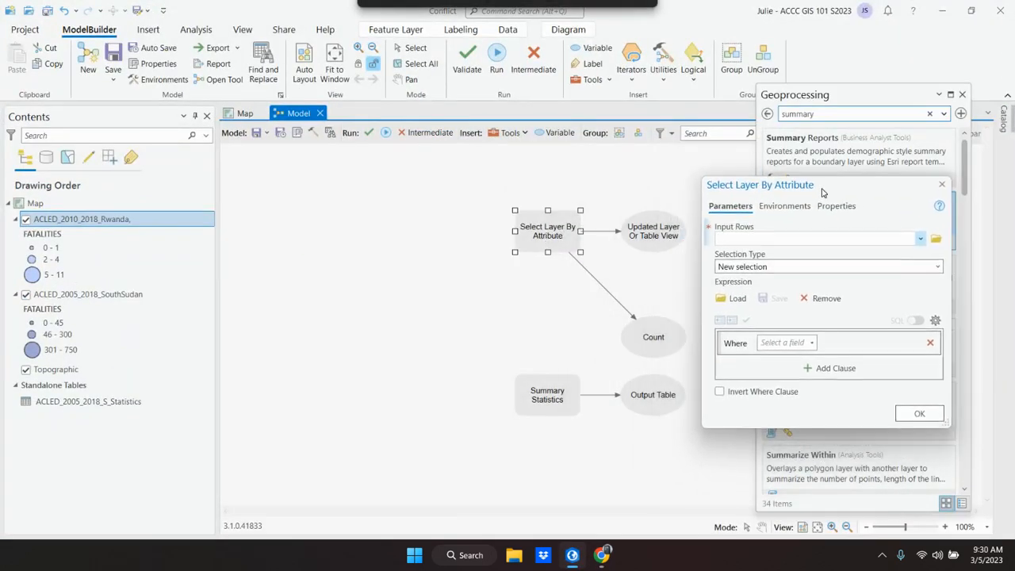
left_click(569, 558)
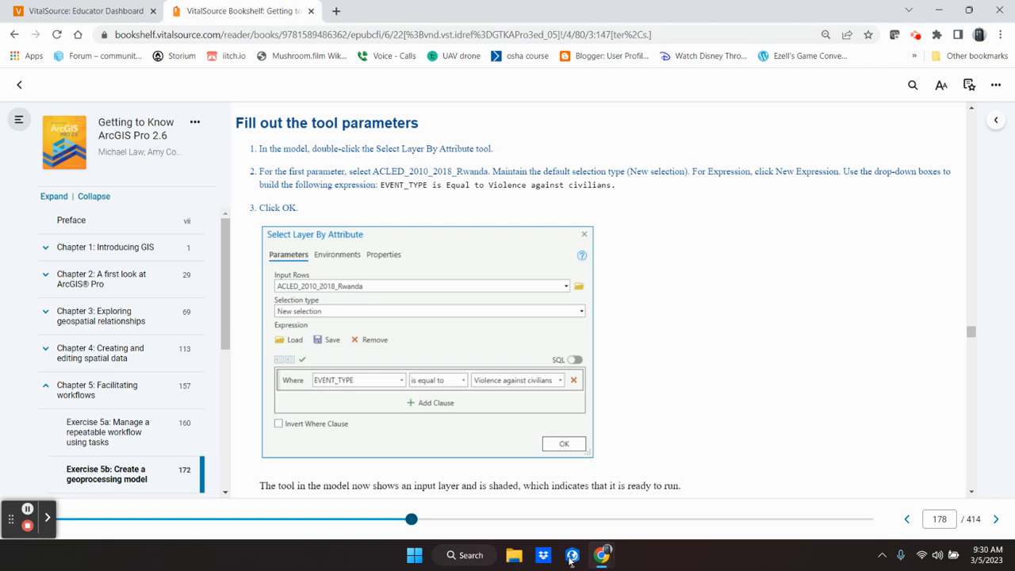
left_click(571, 558)
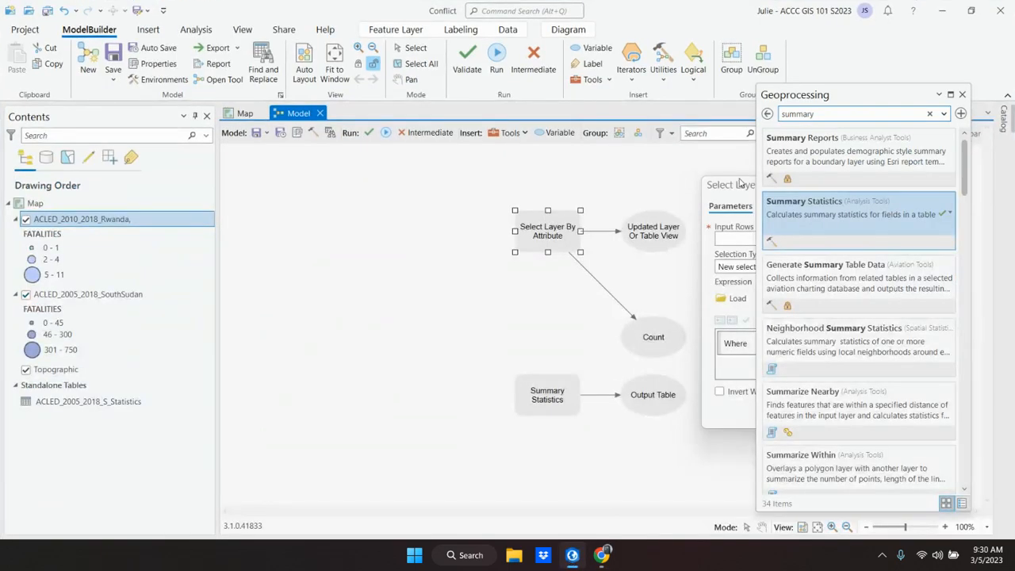
left_click_drag(735, 188, 260, 172)
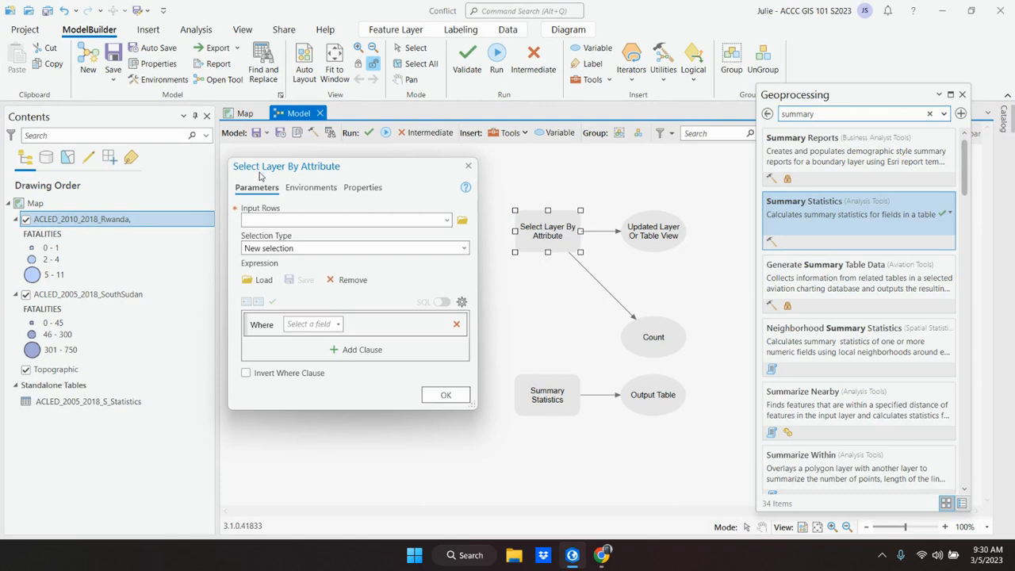
left_click(447, 221)
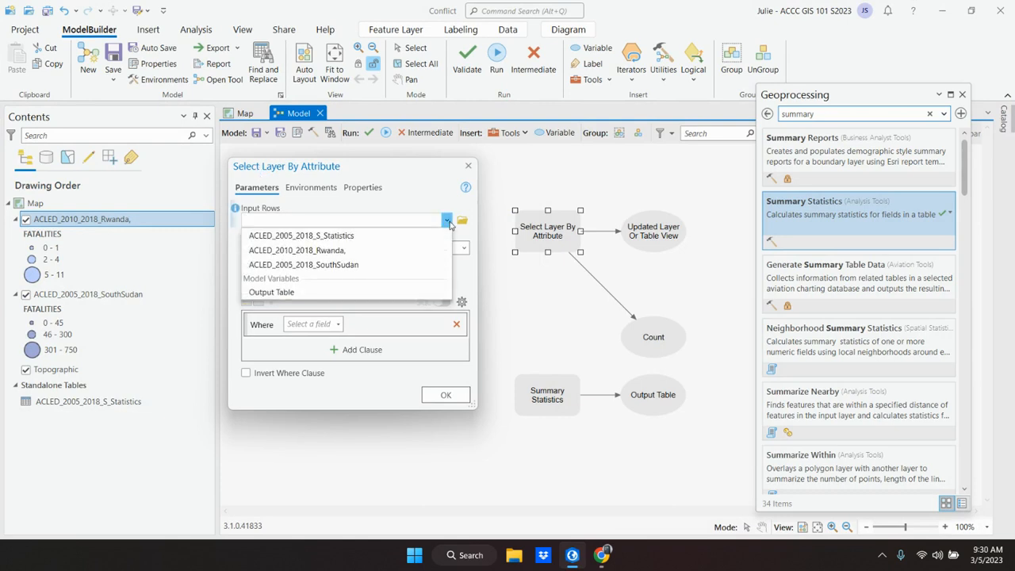
left_click(364, 249)
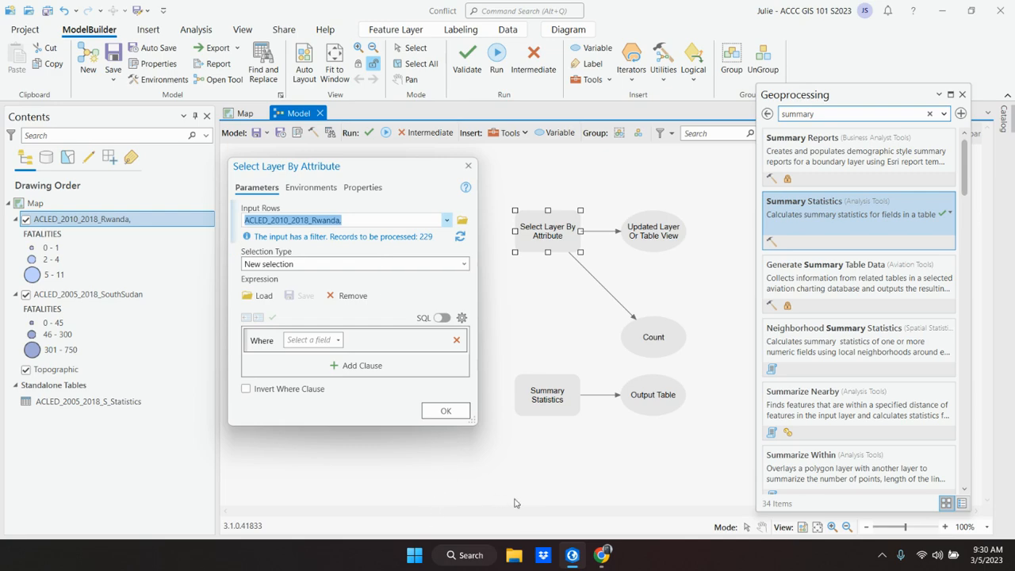
Step: Recheck the expression in the textbook, return to ArcGIS Pro and build the clause EVENT_TYPE is equal to Violence against civilians
left_click(573, 557)
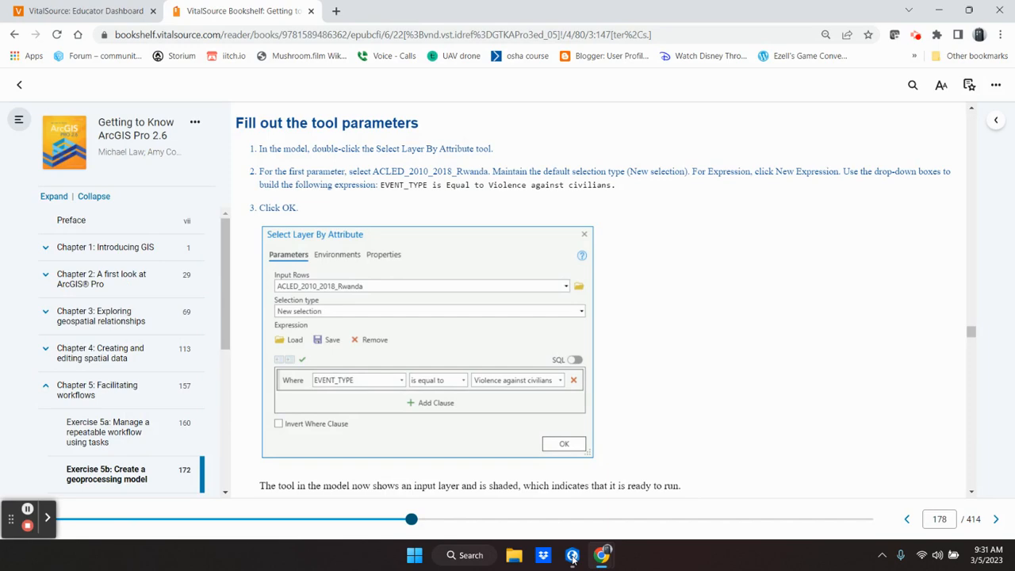
left_click(572, 556)
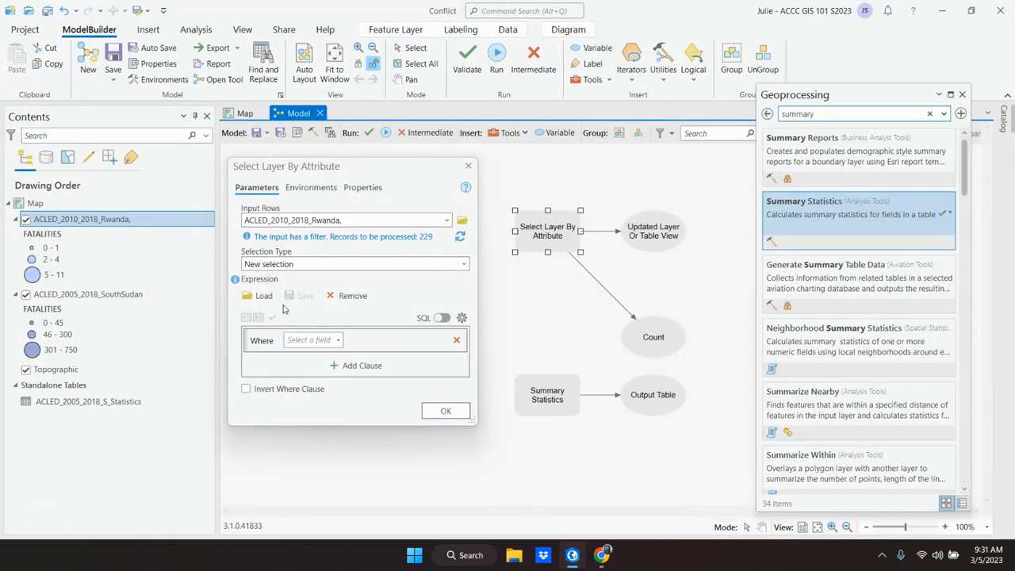
left_click(338, 340)
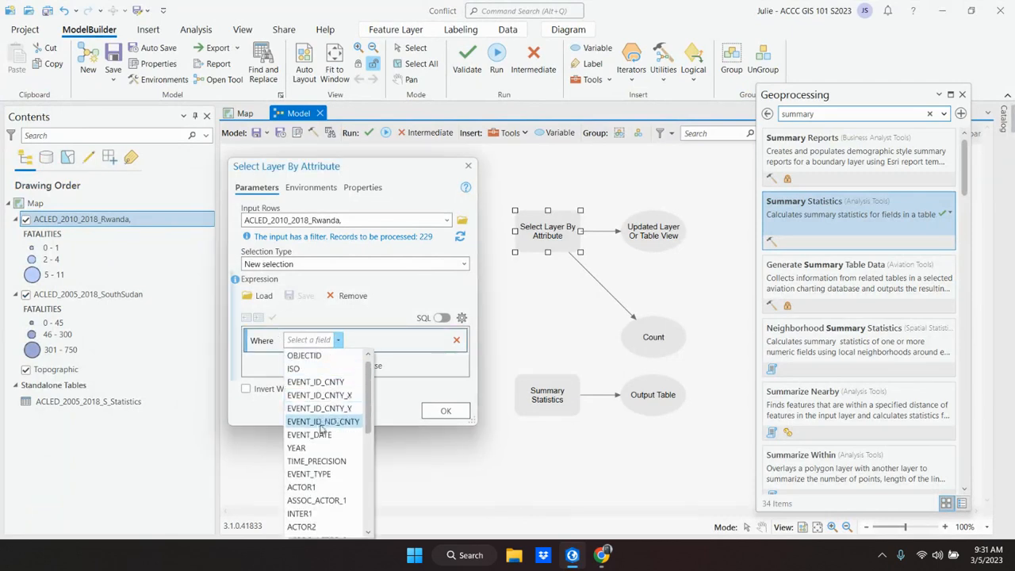
left_click(325, 473)
left_click(441, 341)
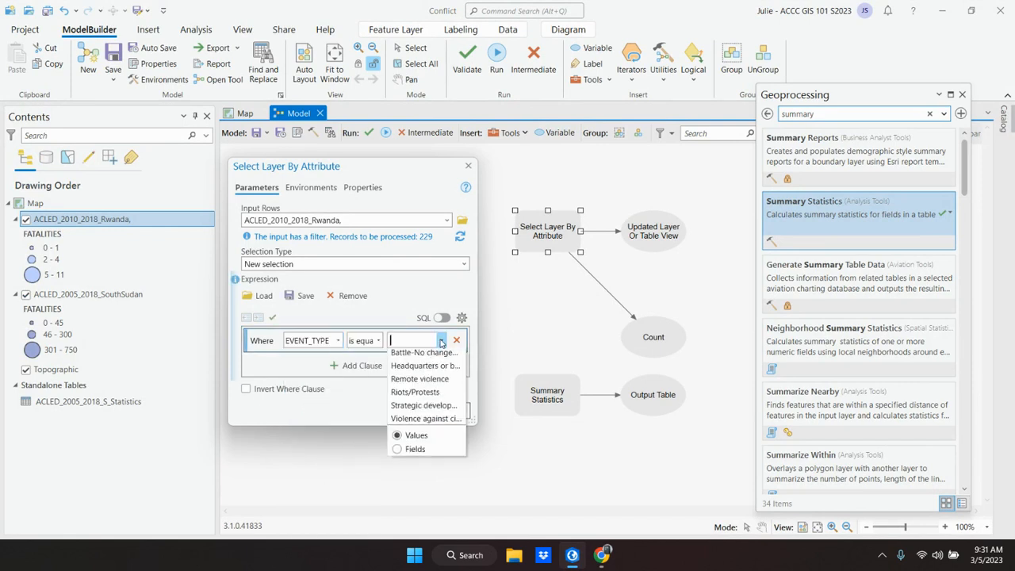
left_click(438, 422)
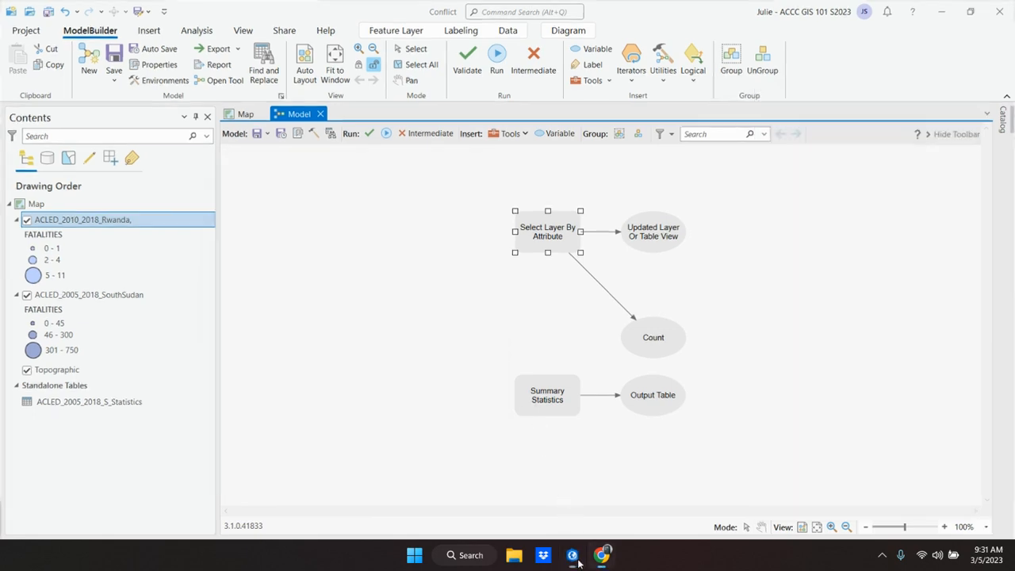
Step: Compare with step 3 in the textbook, return to ArcGIS Pro and accept the Select Layer By Attribute parameters
left_click(577, 559)
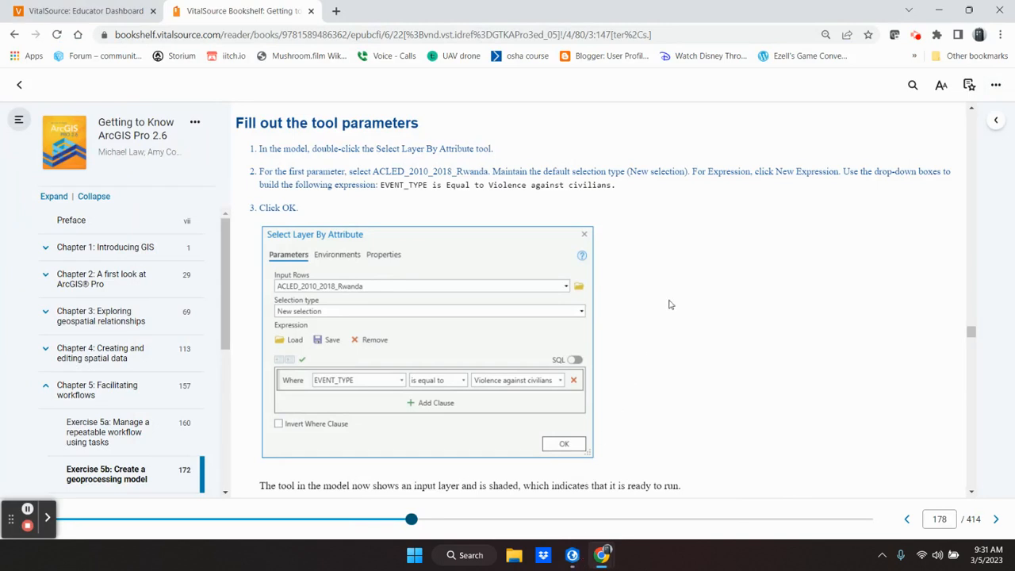
scroll(668, 304, "down", 1)
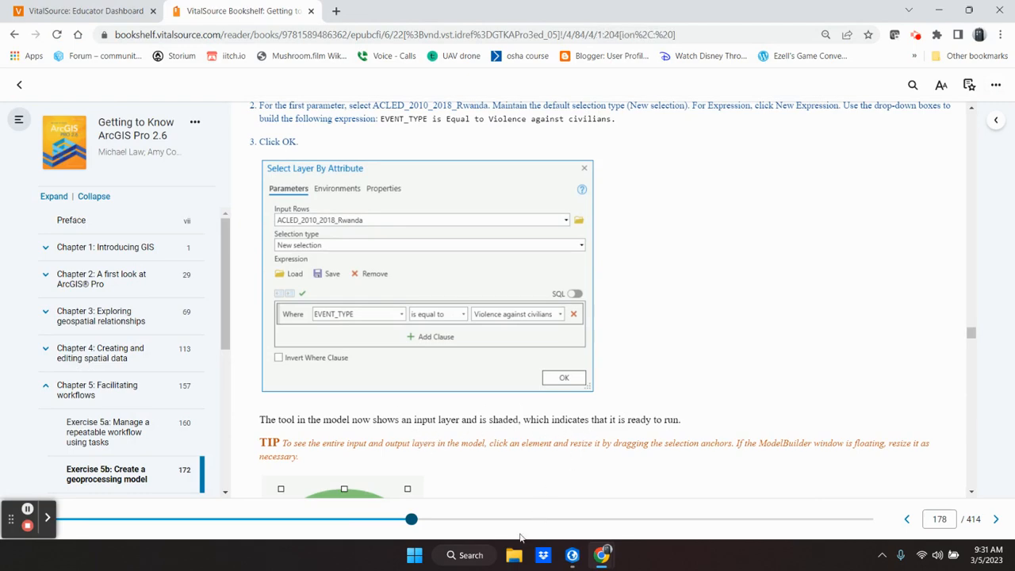
left_click(573, 557)
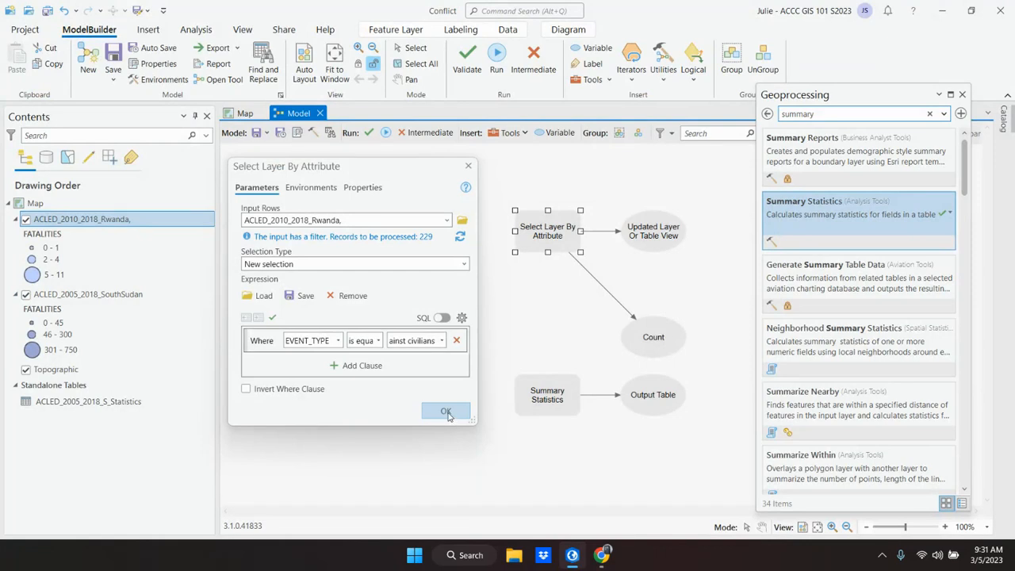
left_click(446, 411)
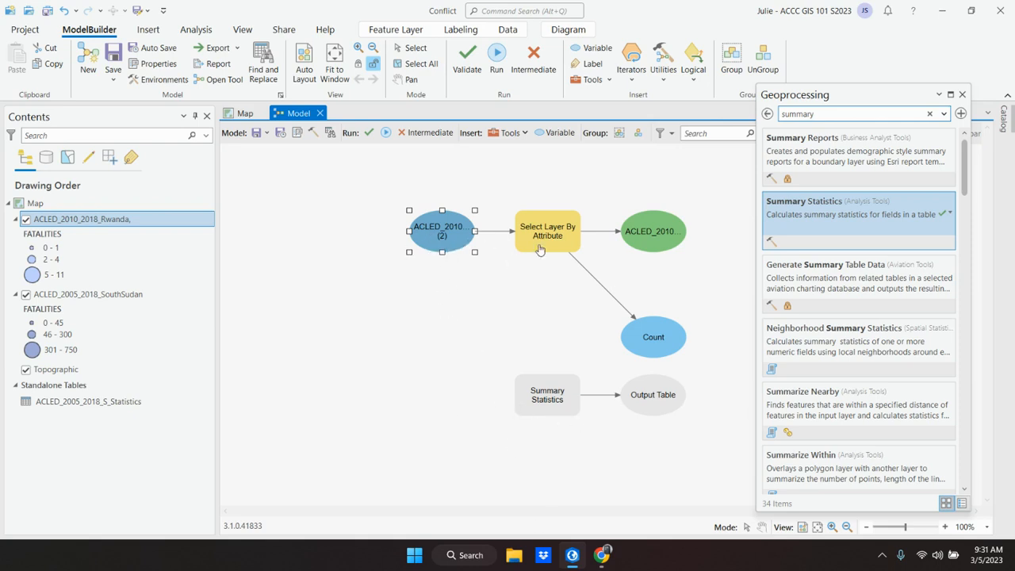
Step: Switch to the textbook and read the element resizing tip and steps 4 to 6 on the Summary Statistics parameters
left_click(571, 556)
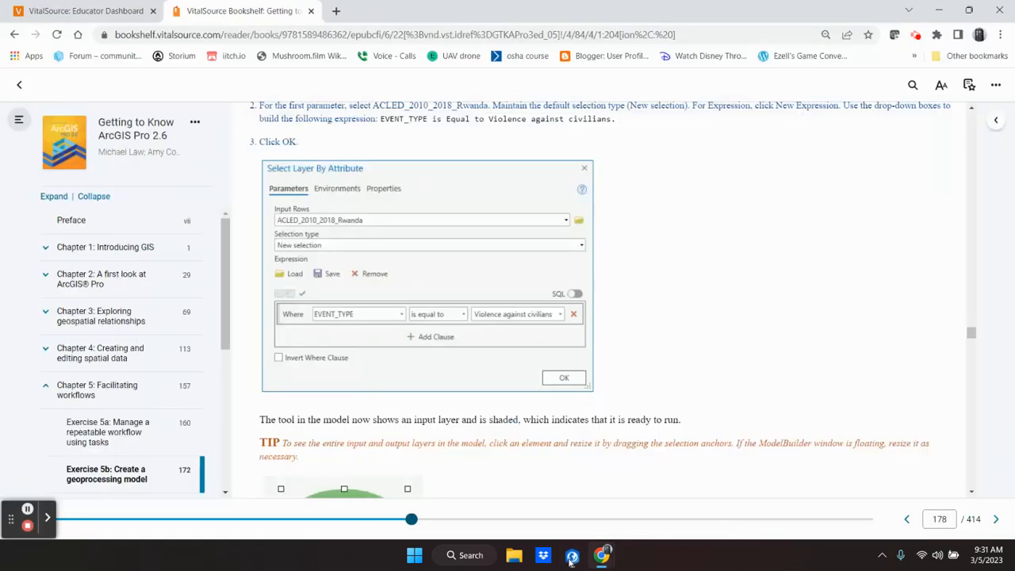
scroll(438, 428, "down", 2)
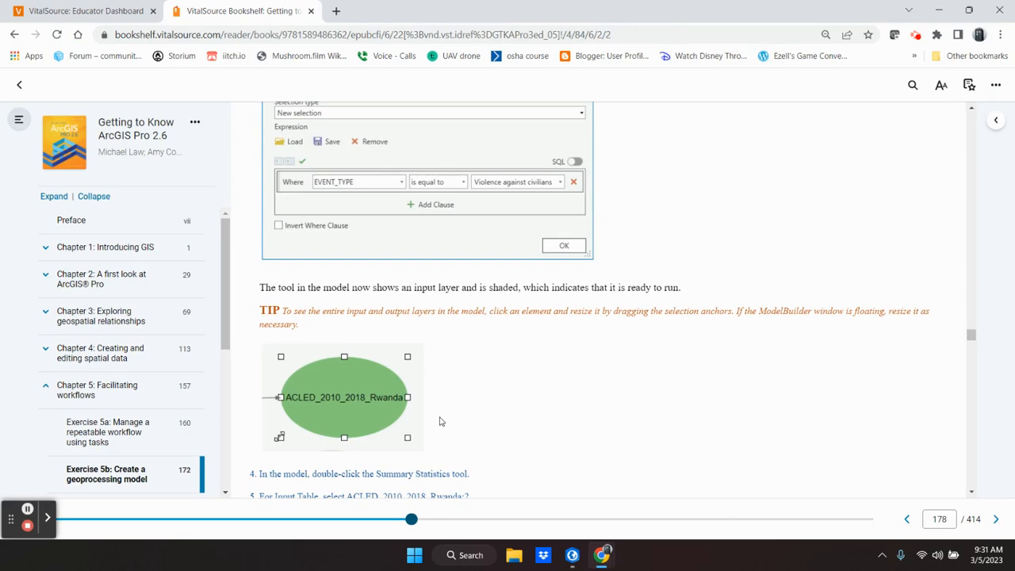
scroll(441, 421, "down", 2)
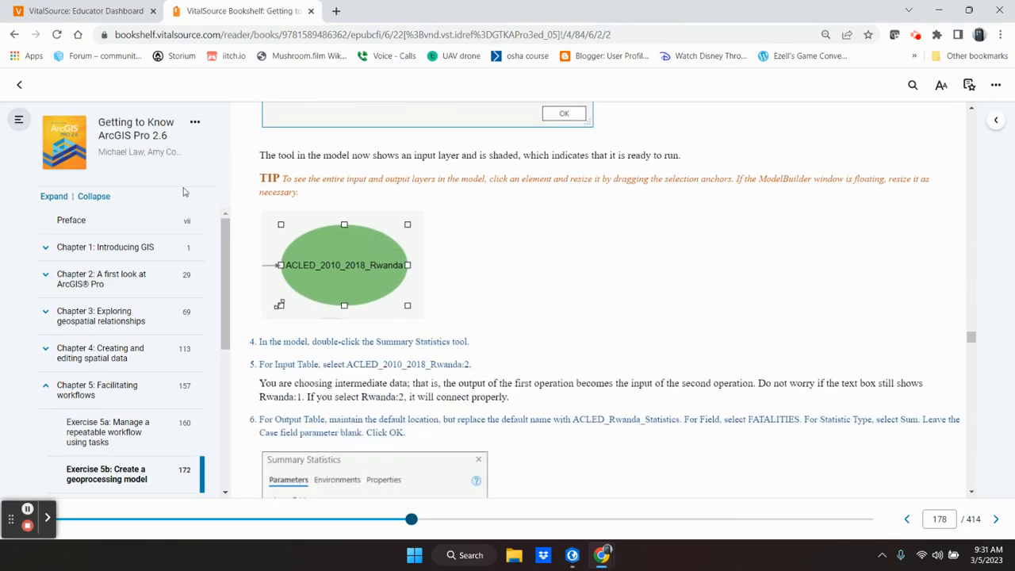
Step: Switch to ArcGIS Pro, enlarge the model's Rwanda input element to fit its full name, and return to the textbook's steps 4 to 6
left_click(572, 555)
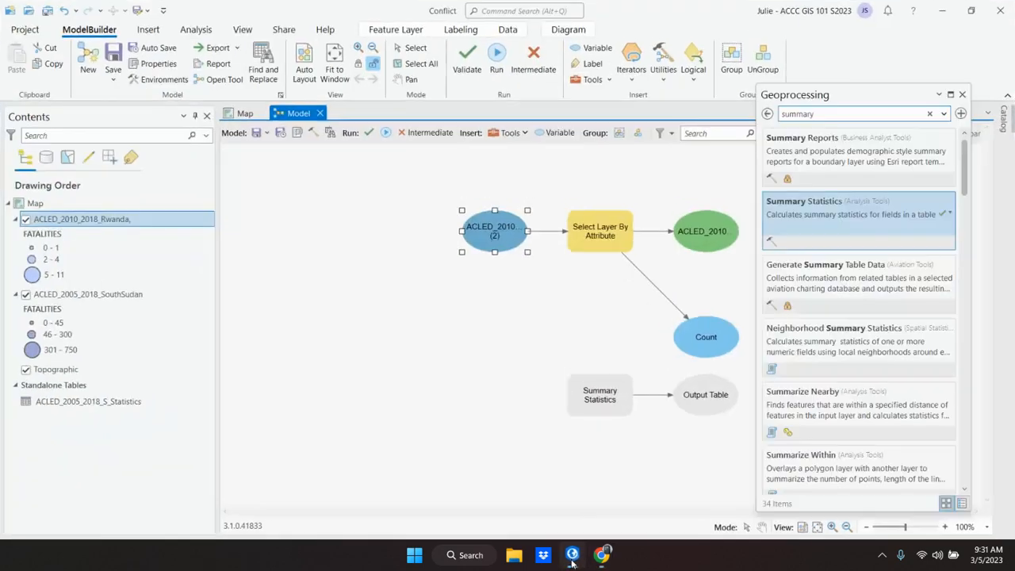
left_click_drag(462, 252, 395, 267)
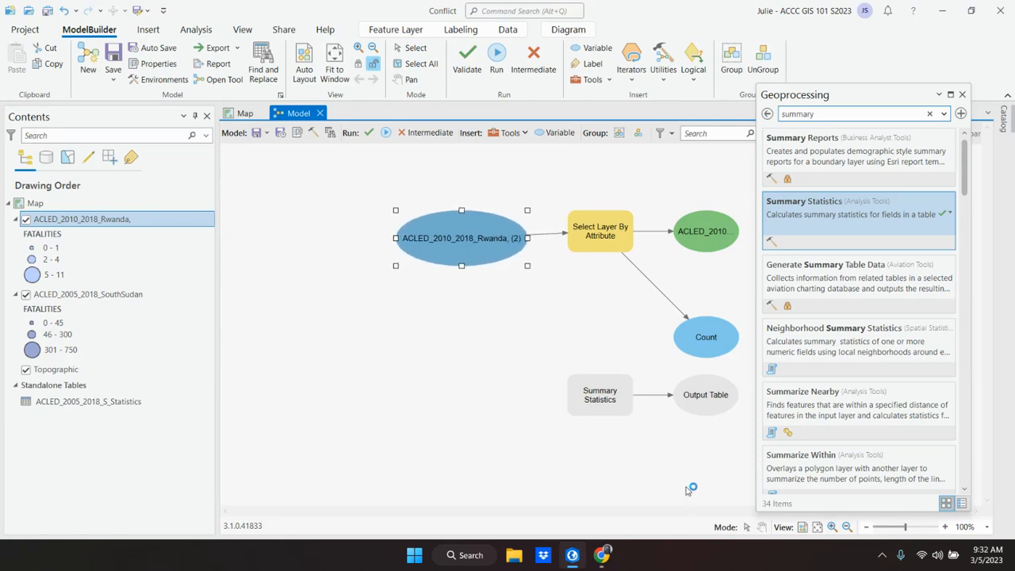
left_click(571, 555)
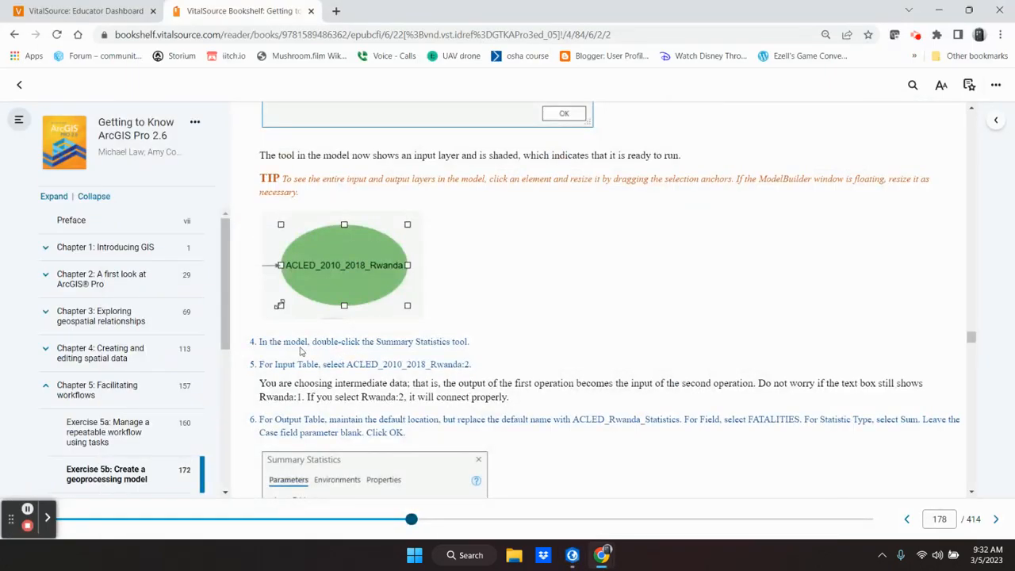
scroll(539, 337, "down", 3)
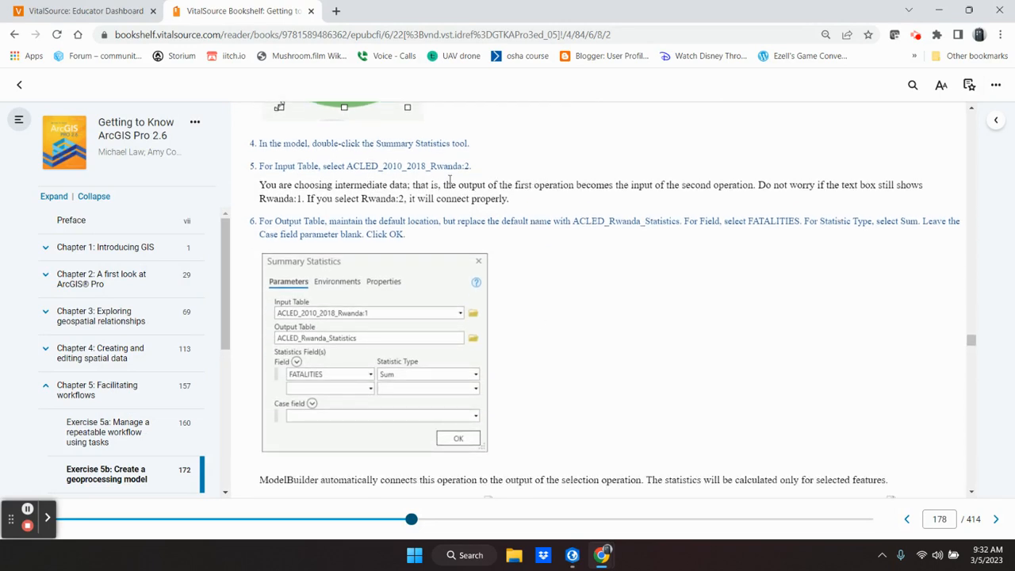
Step: Return to ArcGIS Pro, move the Geoprocessing pane off the model, and set the Summary Statistics Input Table to ACLED_2010_2018_Rwanda,:2
left_click(571, 557)
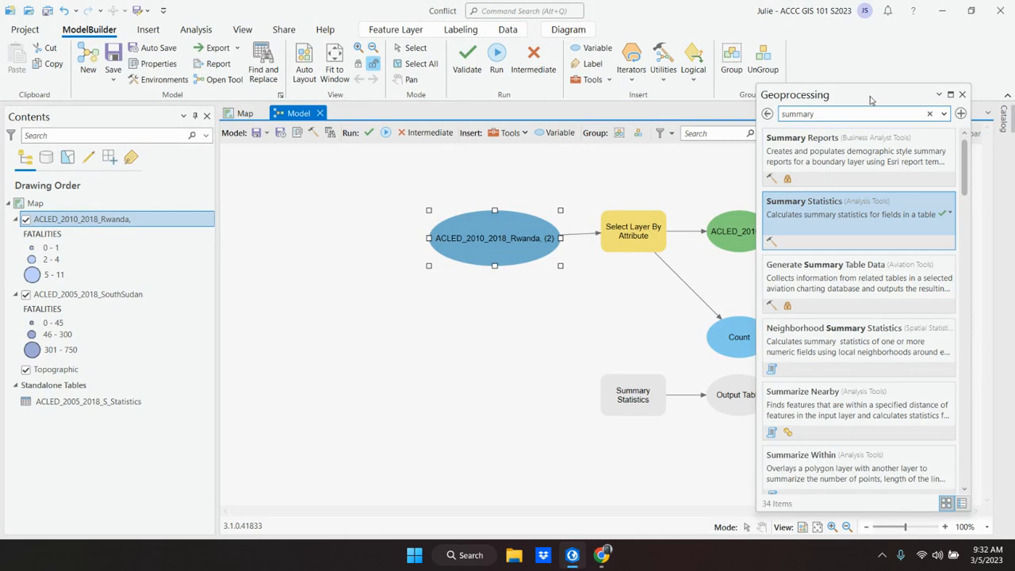
left_click_drag(879, 110, 951, 96)
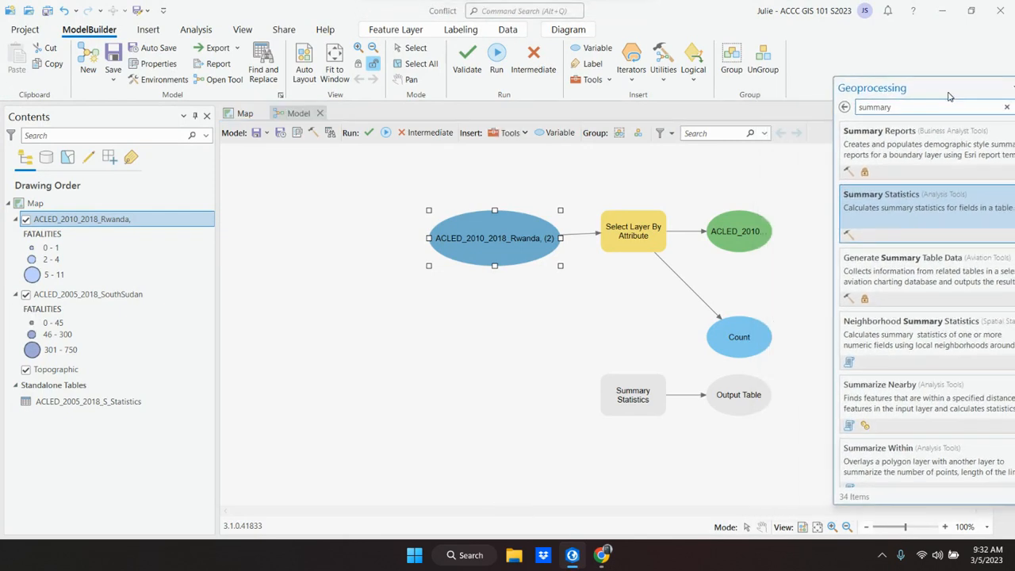
double_click(633, 399)
left_click_drag(746, 345, 353, 291)
left_click(492, 344)
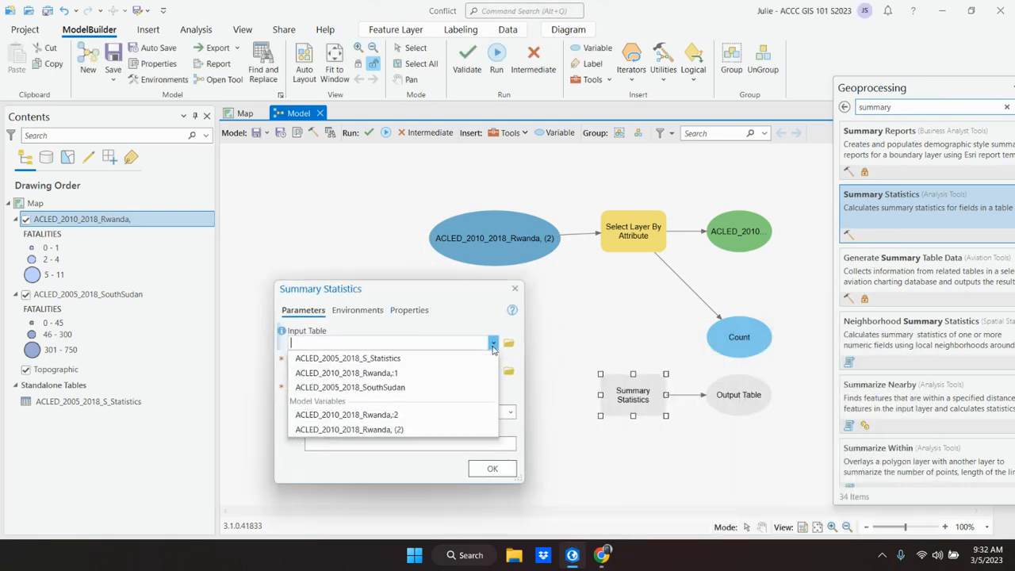
left_click(412, 415)
Step: Recheck step 5 in the textbook, return to ArcGIS Pro and reselect ACLED_2010_2018_Rwanda,:2 as the Input Table
left_click(576, 557)
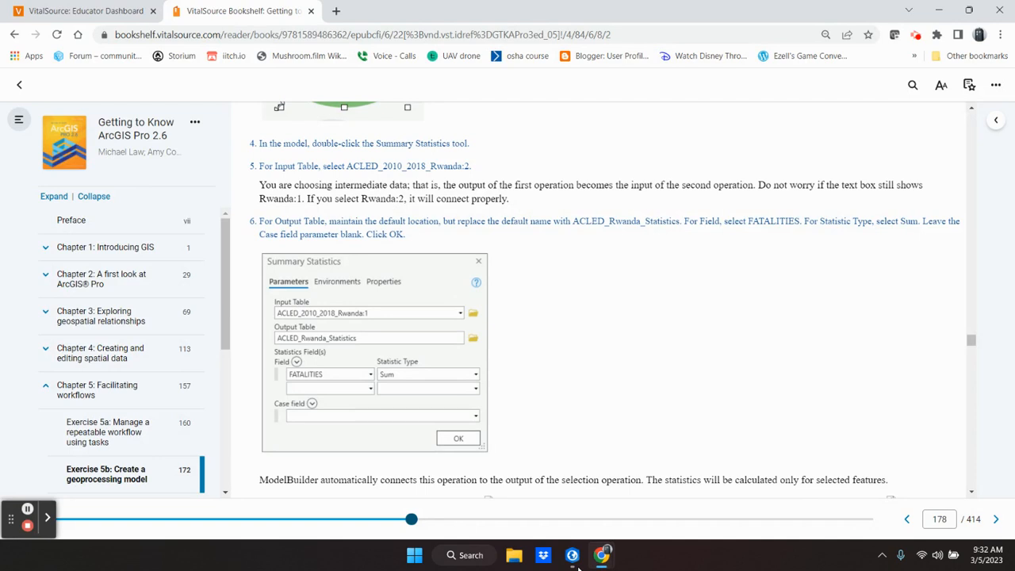
left_click(577, 563)
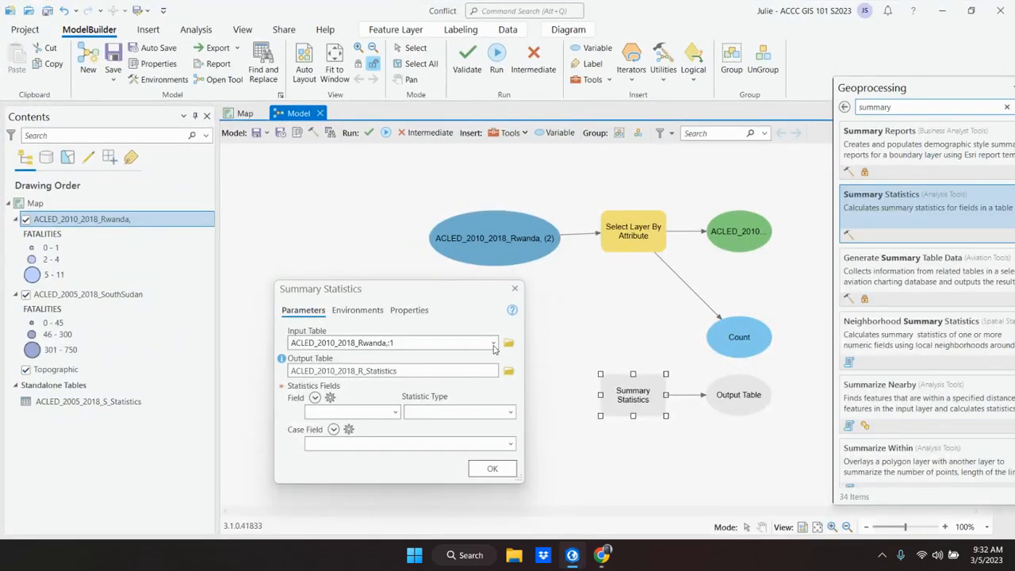
left_click(493, 343)
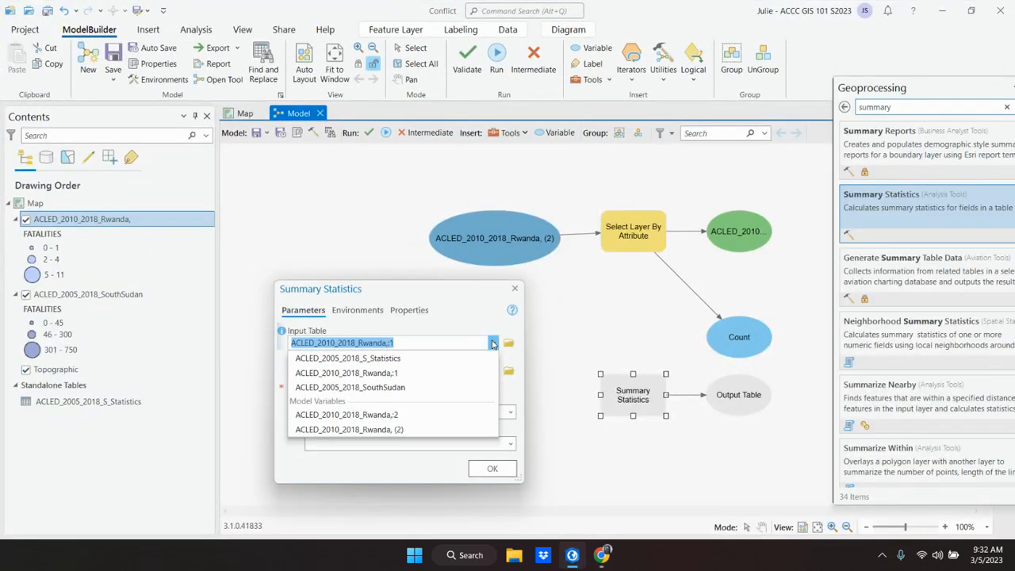
left_click(391, 419)
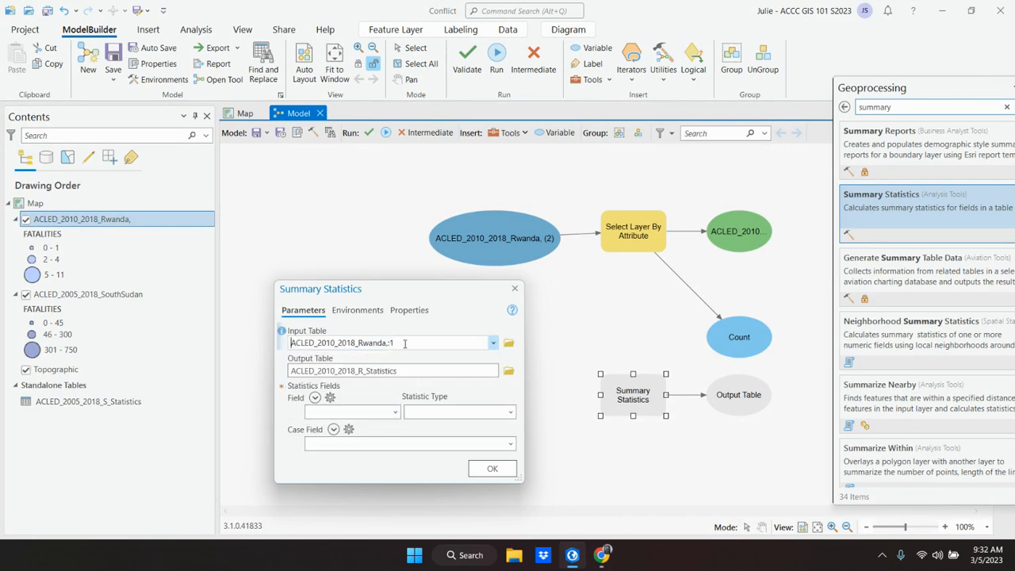
Step: Try to replace the default Output Table name in ArcGIS Pro with ACLED_Rwanda_Statistics copied from the textbook, keeping the Conflict.gdb location
left_click(576, 560)
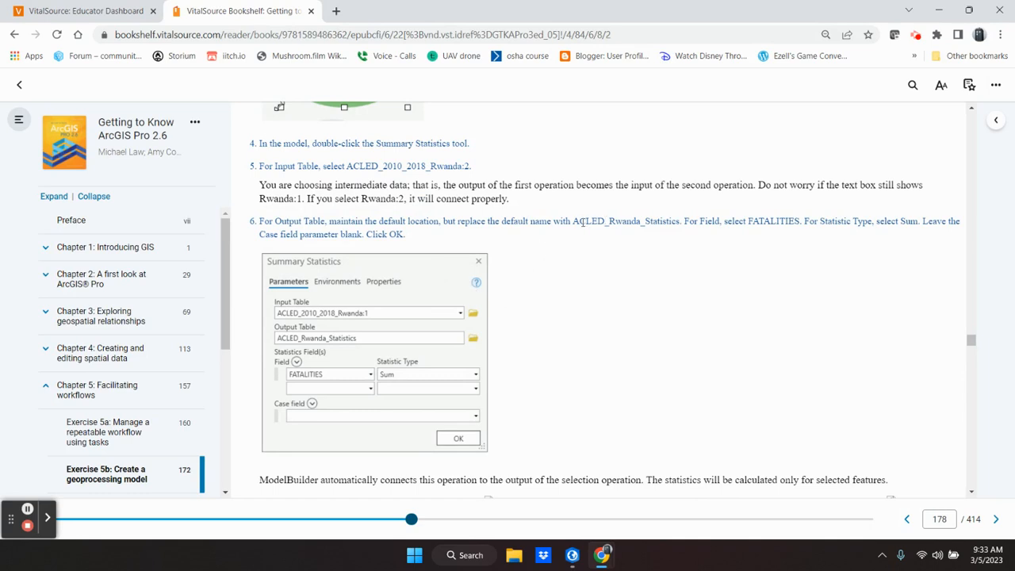
left_click_drag(576, 226, 678, 219)
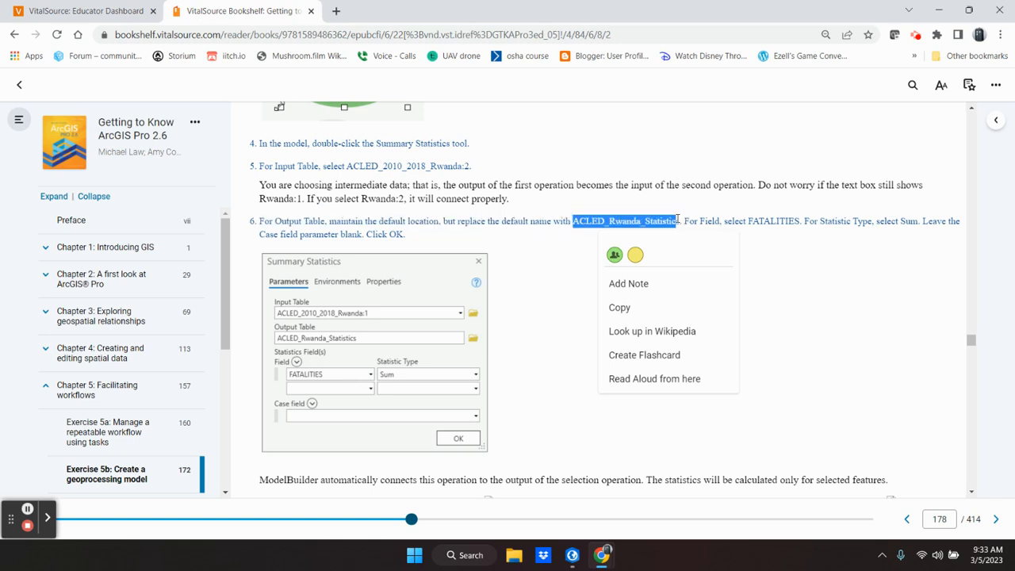
left_click(704, 309)
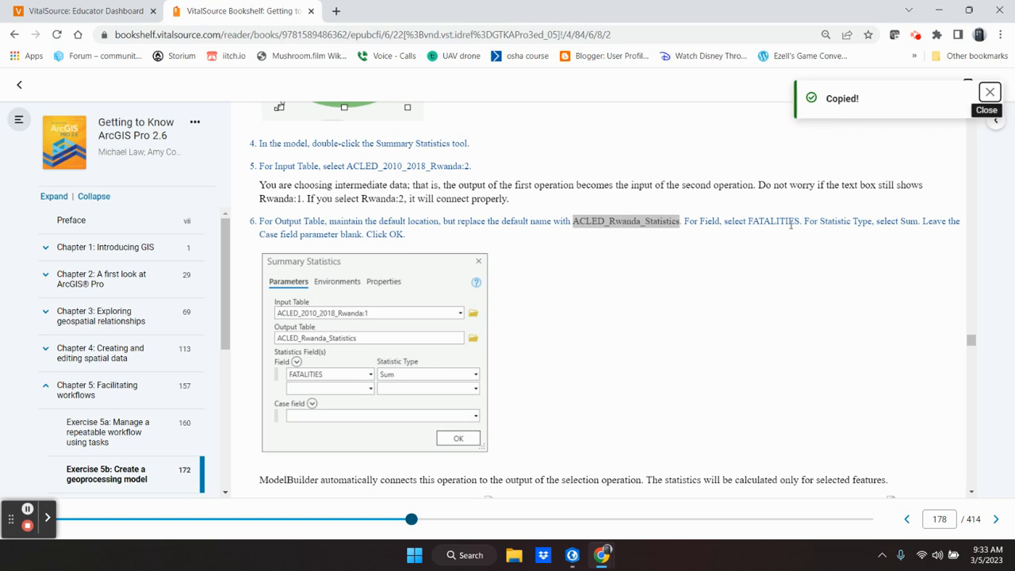
mouse_move(391, 267)
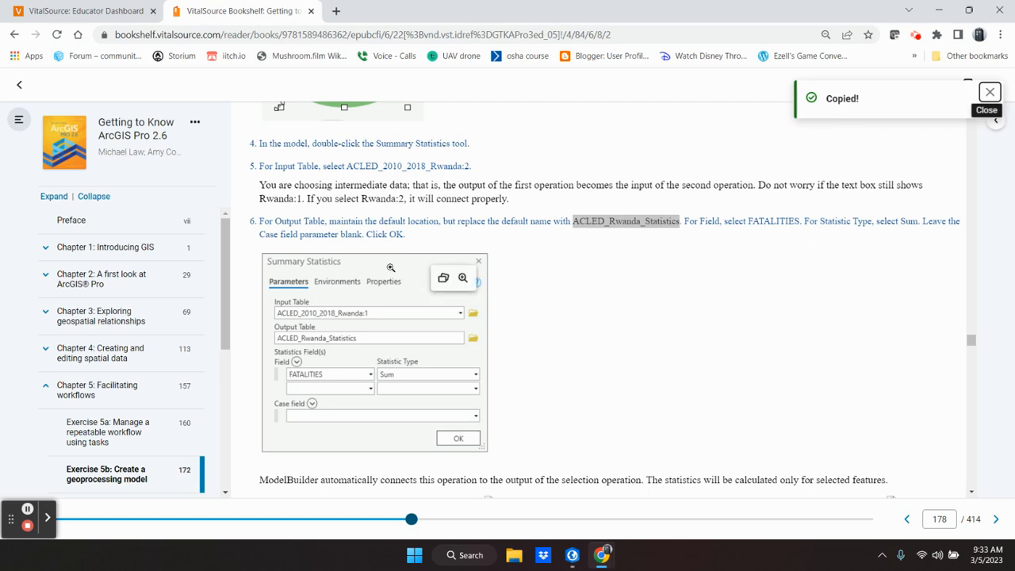
left_click(573, 557)
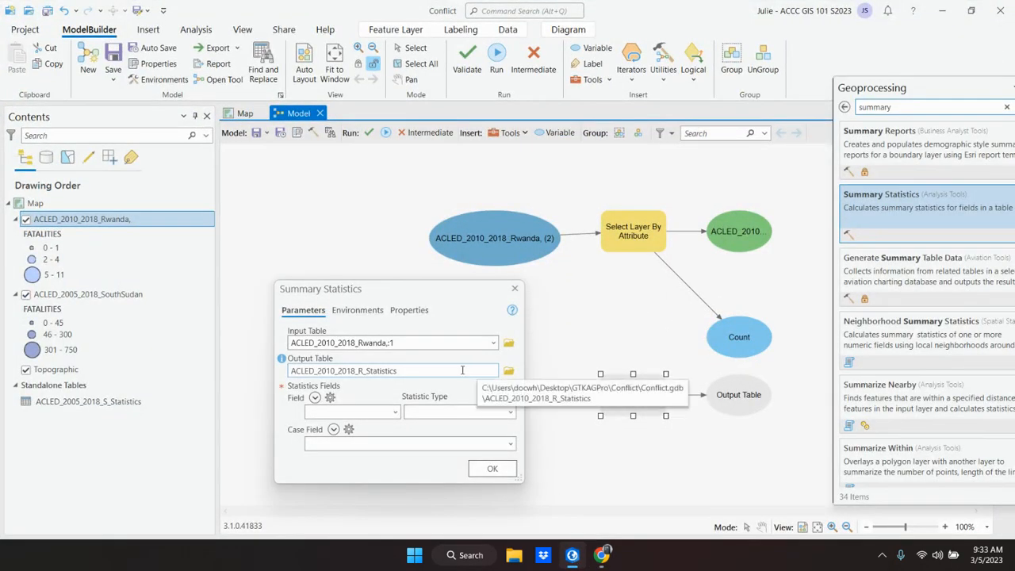
left_click(463, 370)
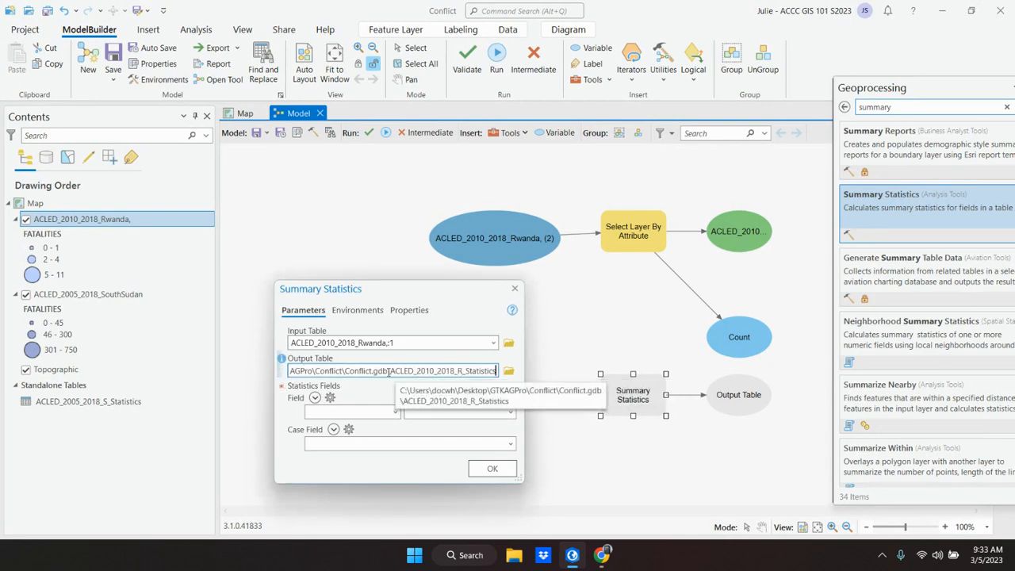
left_click_drag(390, 371, 500, 374)
key("ctrl+v")
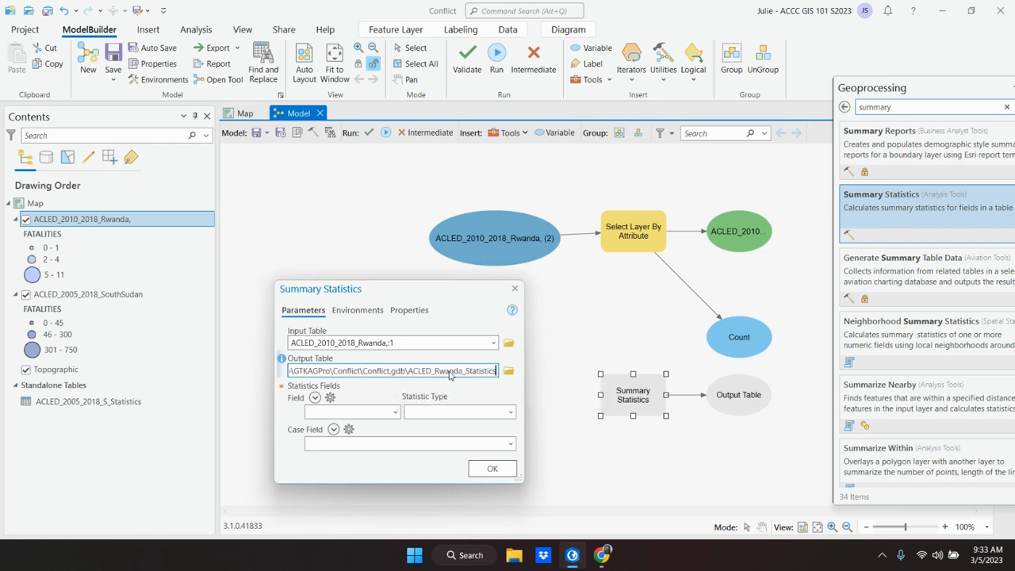
Step: Check step 6 in the textbook, return to ArcGIS Pro and add FATALITIES with statistic type Sum to the Statistics Fields
left_click(572, 556)
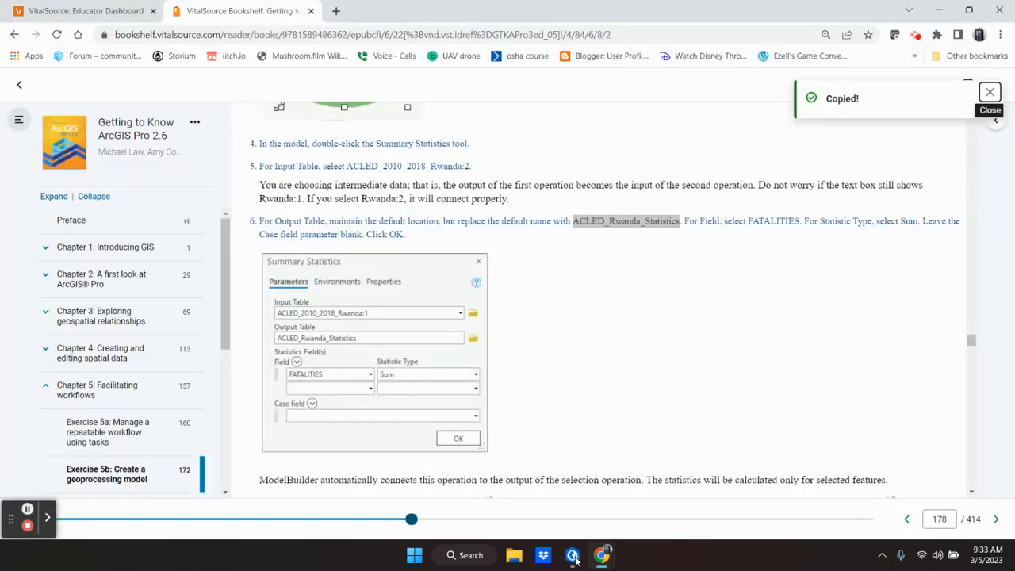
left_click(574, 557)
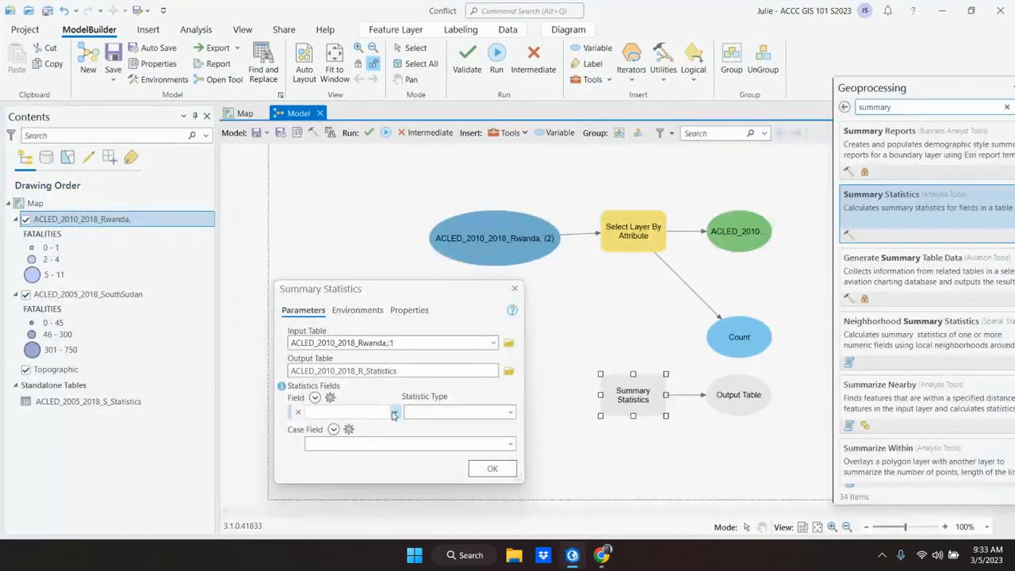
left_click(396, 414)
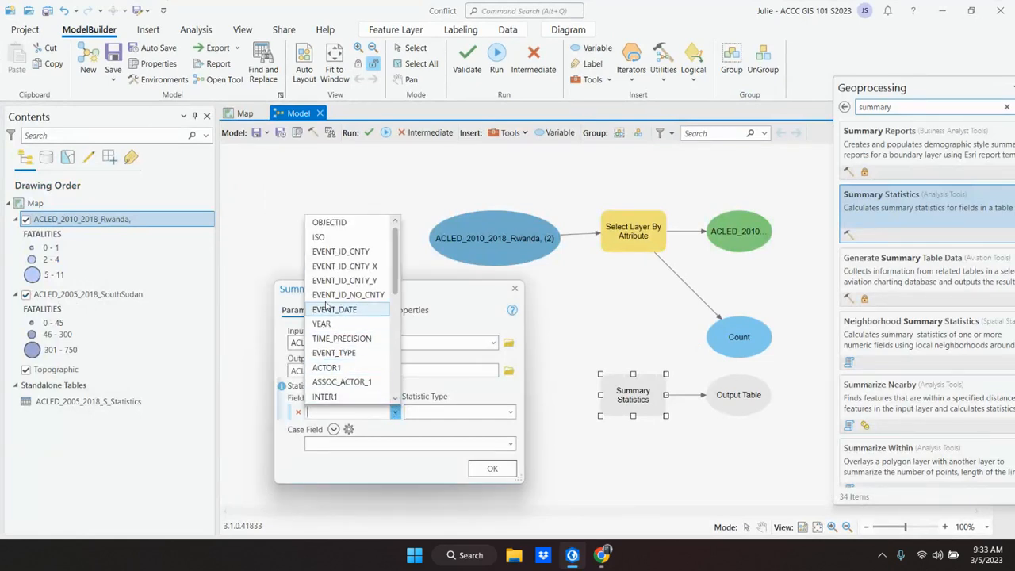
scroll(336, 341, "down", 3)
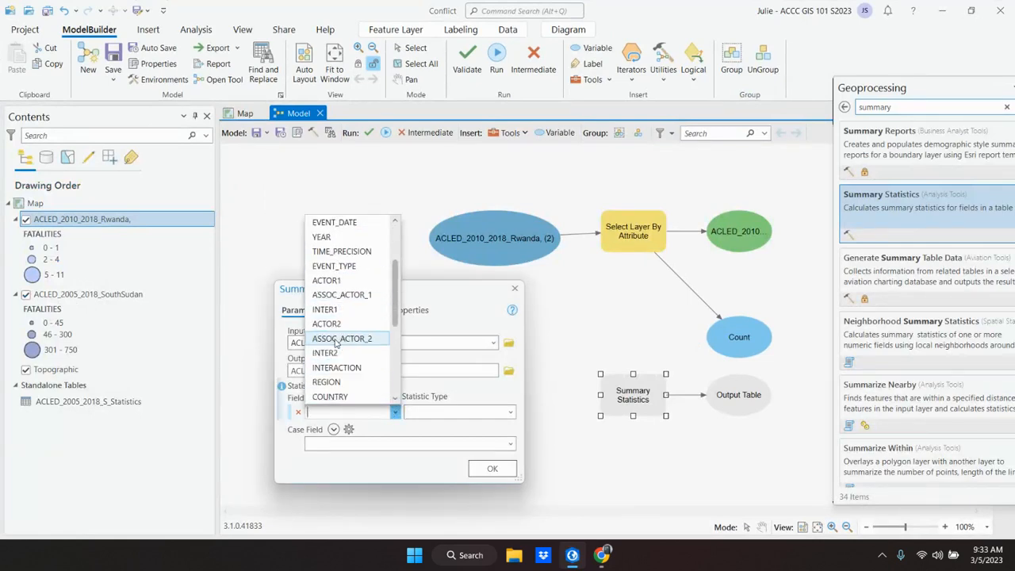
scroll(337, 341, "down", 2)
scroll(336, 342, "up", 5)
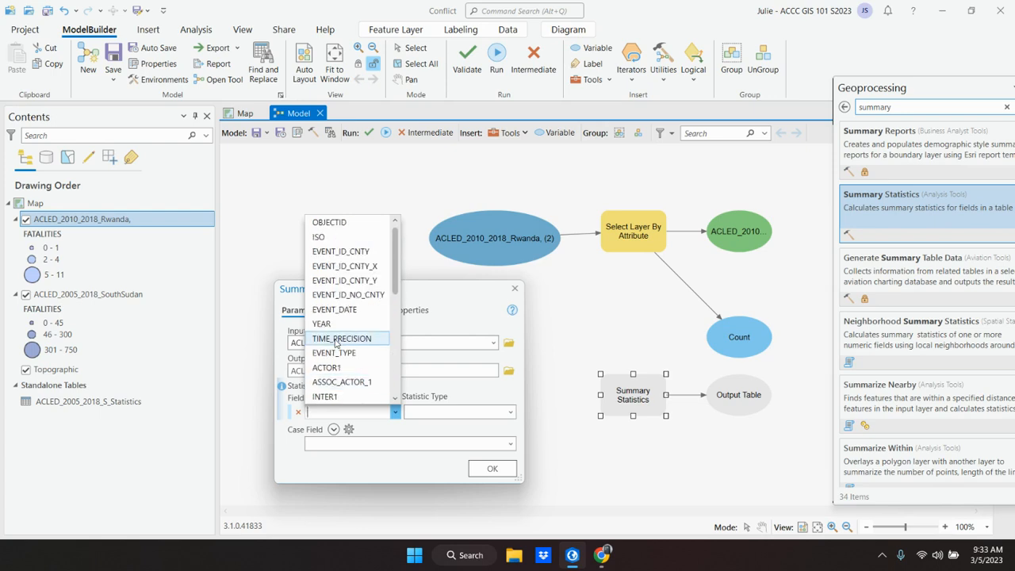
scroll(336, 342, "down", 6)
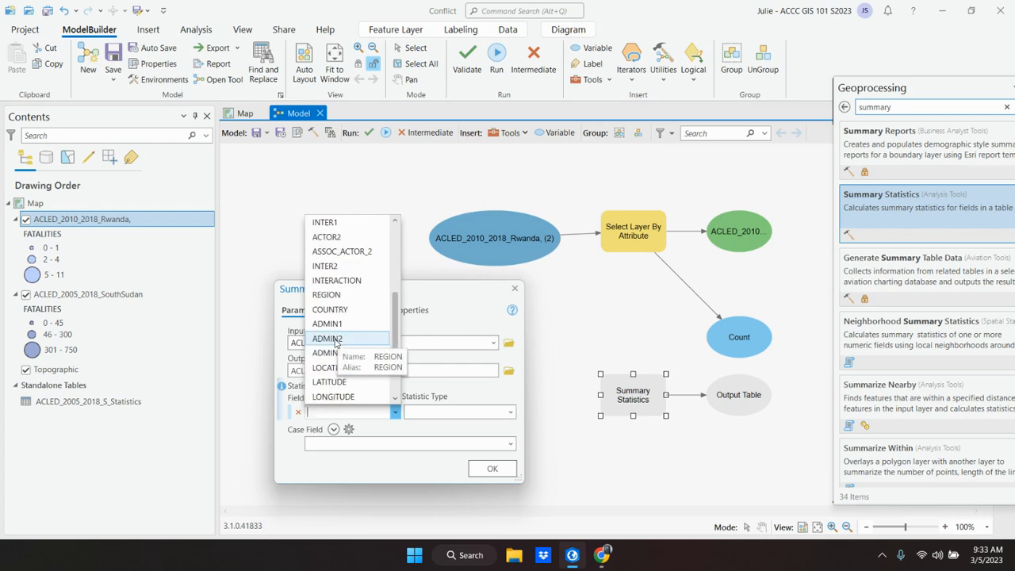
left_click(341, 382)
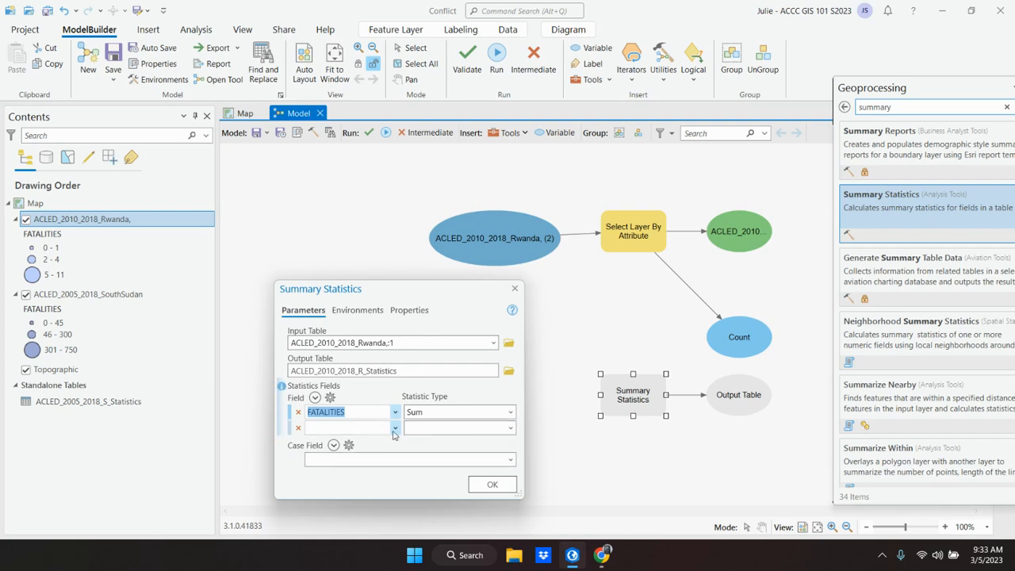
Step: Compare the settings with the textbook's Summary Statistics figure, return to ArcGIS Pro and accept the tool parameters
left_click(572, 556)
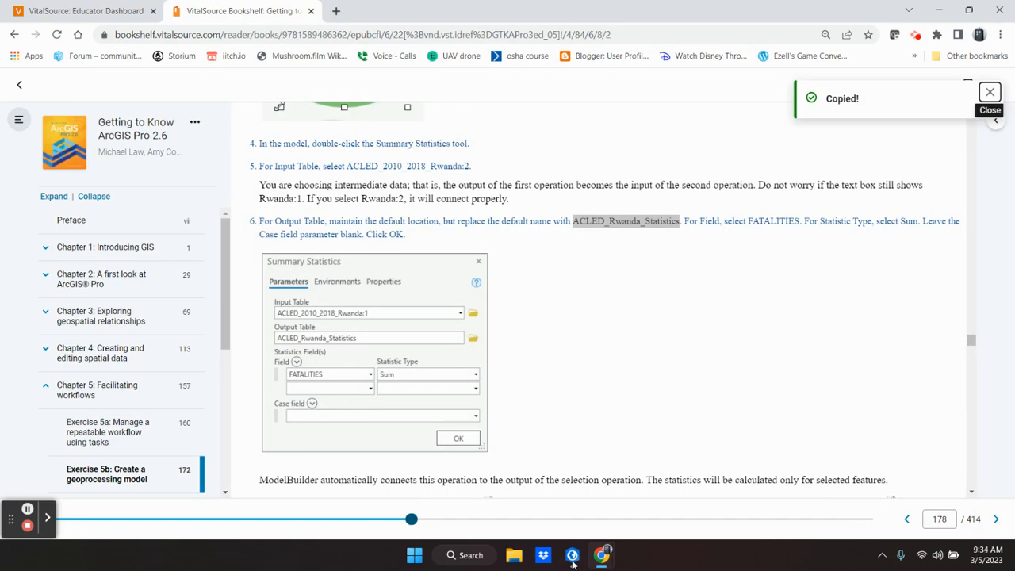
left_click(573, 555)
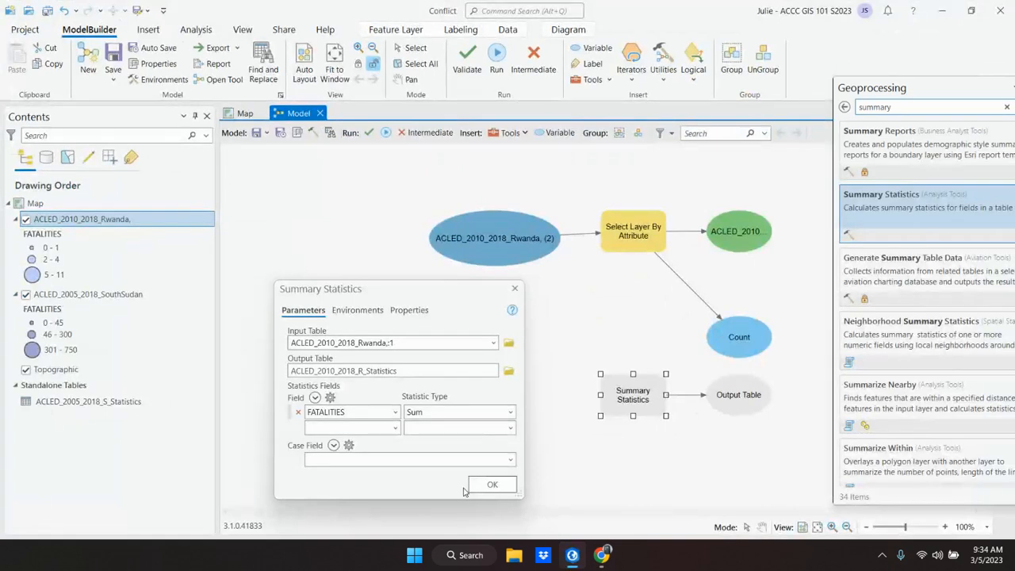
left_click(473, 489)
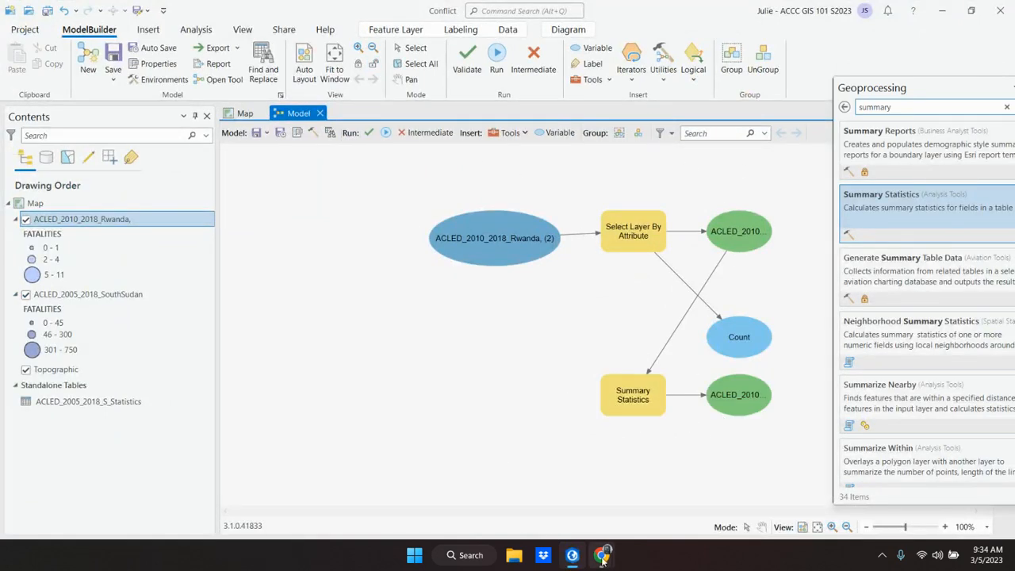
Step: Switch to the textbook and read steps 7 and 8 on arranging and saving the model
left_click(575, 564)
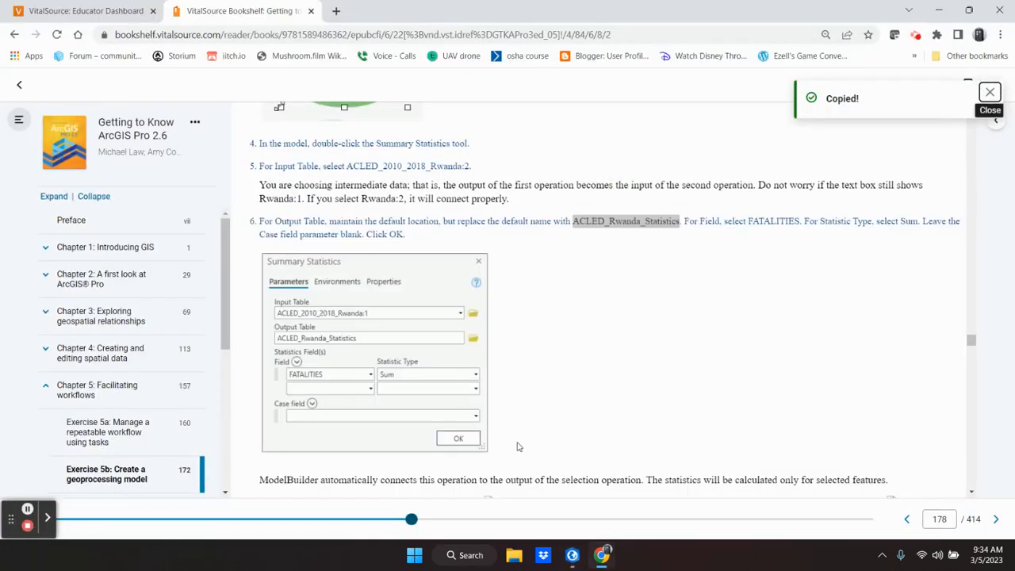
scroll(498, 422, "down", 3)
scroll(477, 404, "down", 3)
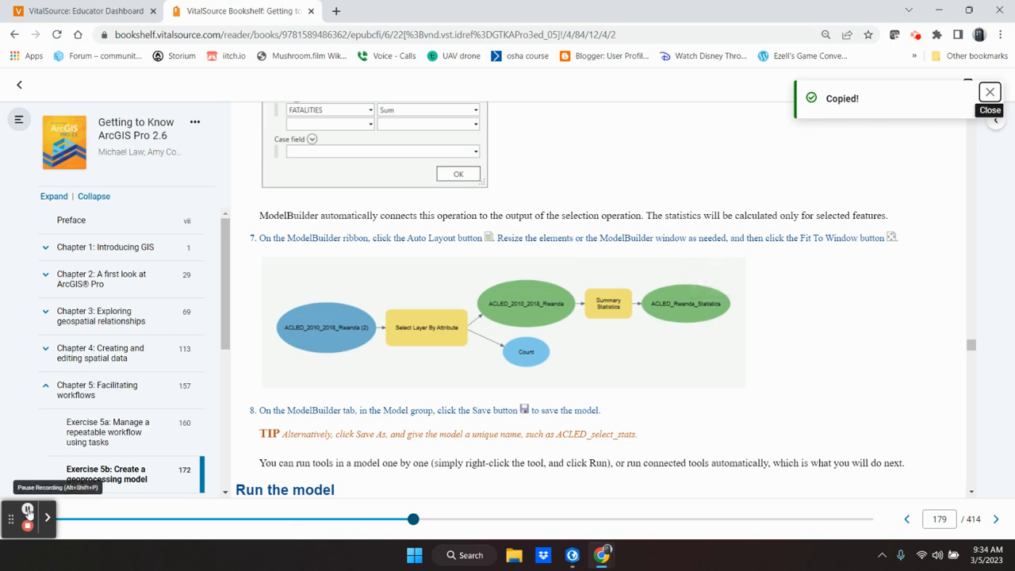
Step: Return to ArcGIS Pro, close the Geoprocessing pane, then apply Auto Layout and Fit to Window to the model diagram
left_click(571, 555)
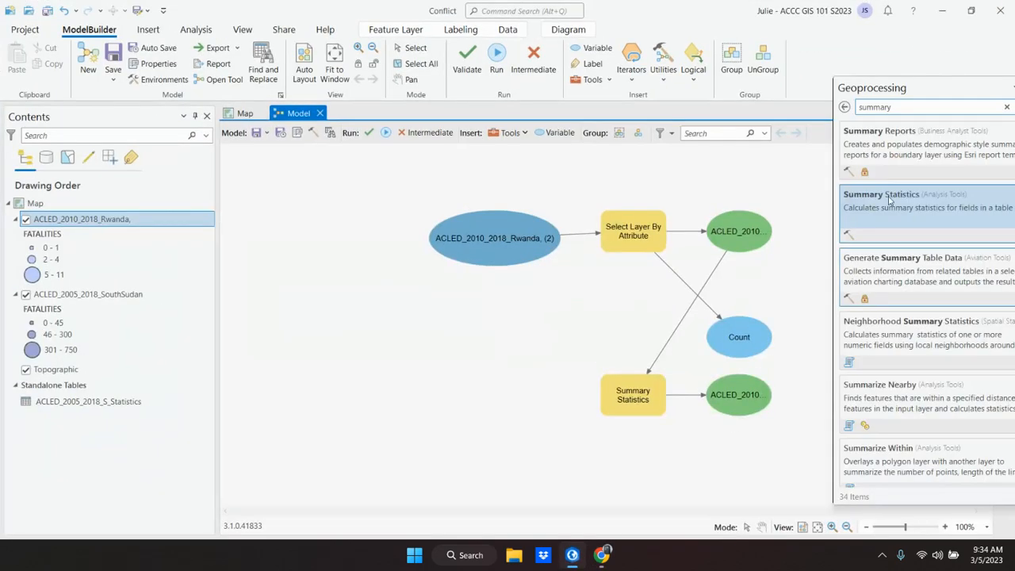
left_click_drag(935, 92, 863, 110)
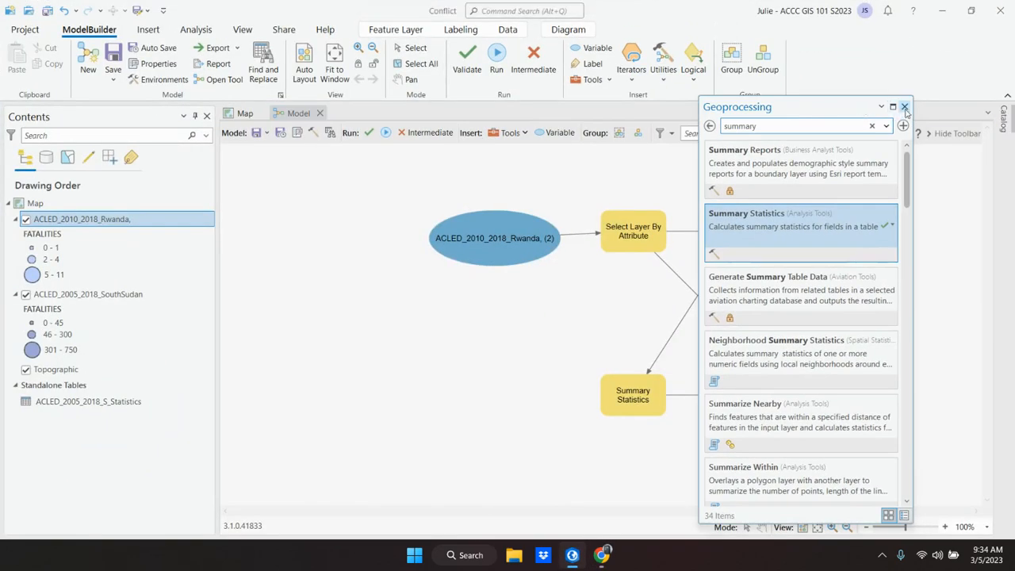
left_click(904, 107)
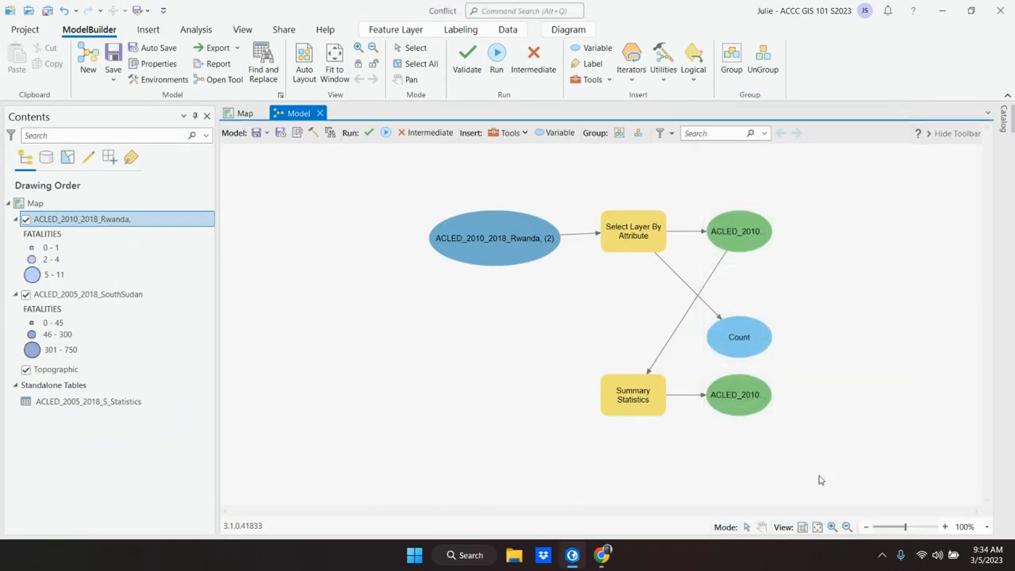
left_click(803, 528)
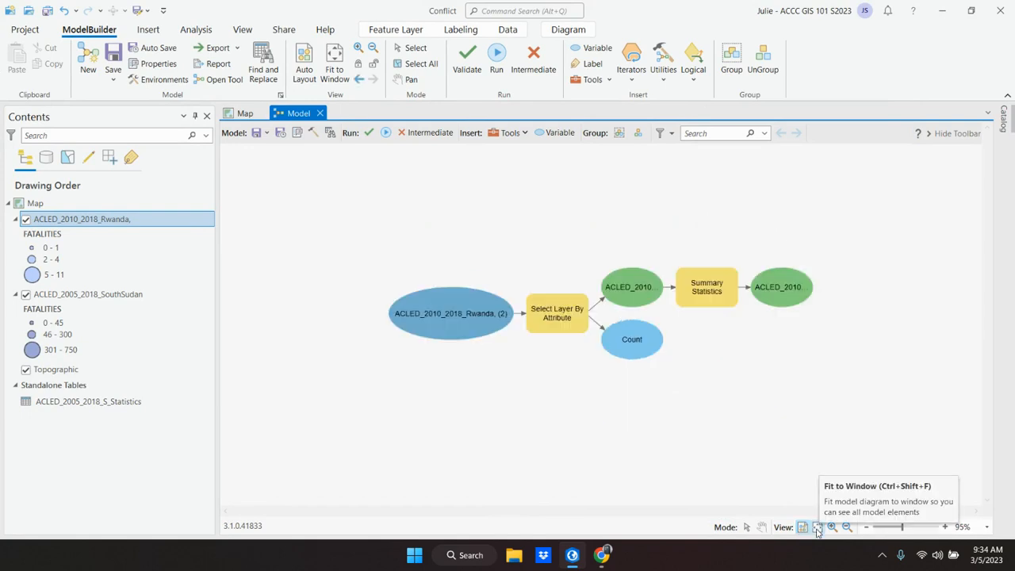
left_click(817, 528)
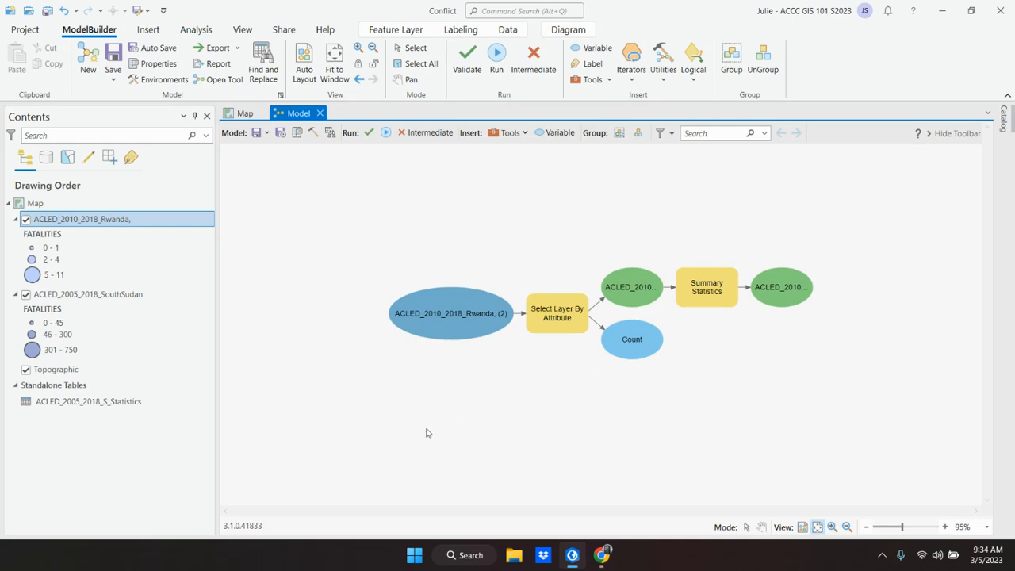
Step: Check step 8 in the textbook, return to ArcGIS Pro and save the model
left_click(571, 560)
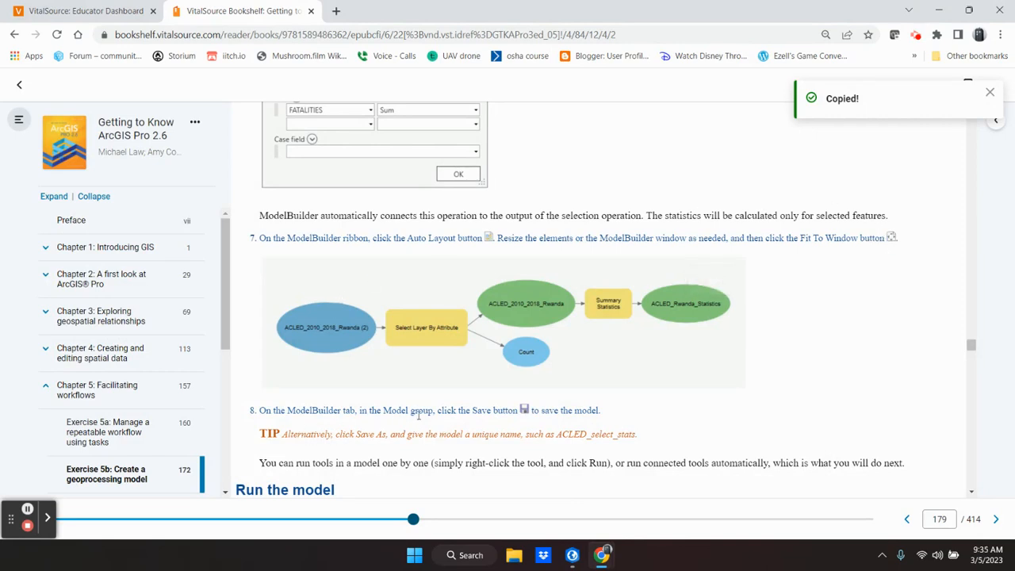
left_click(572, 560)
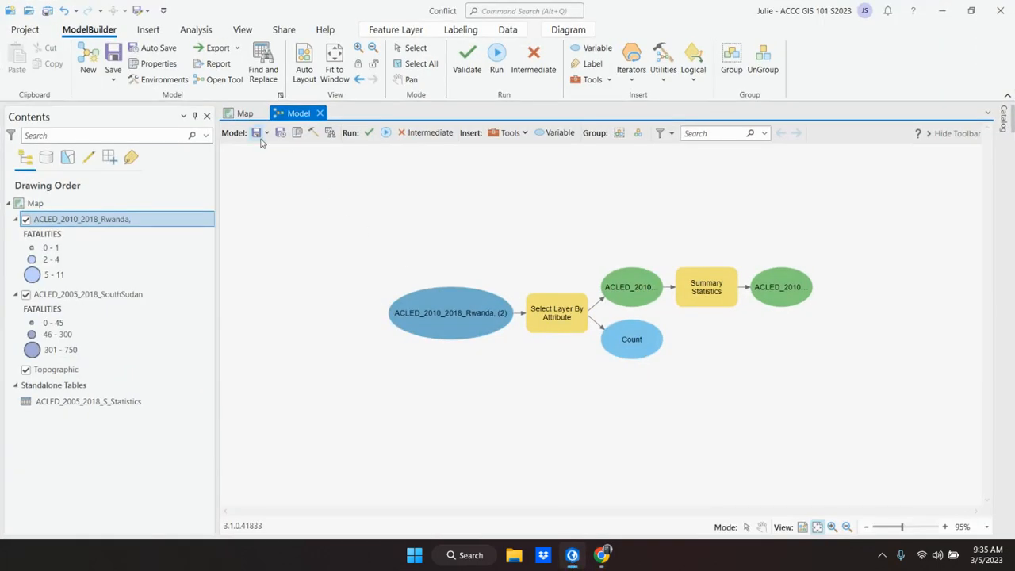
left_click(255, 134)
Step: Read the textbook's "Run the model" instructions, return to ArcGIS Pro and run the whole model
left_click(571, 555)
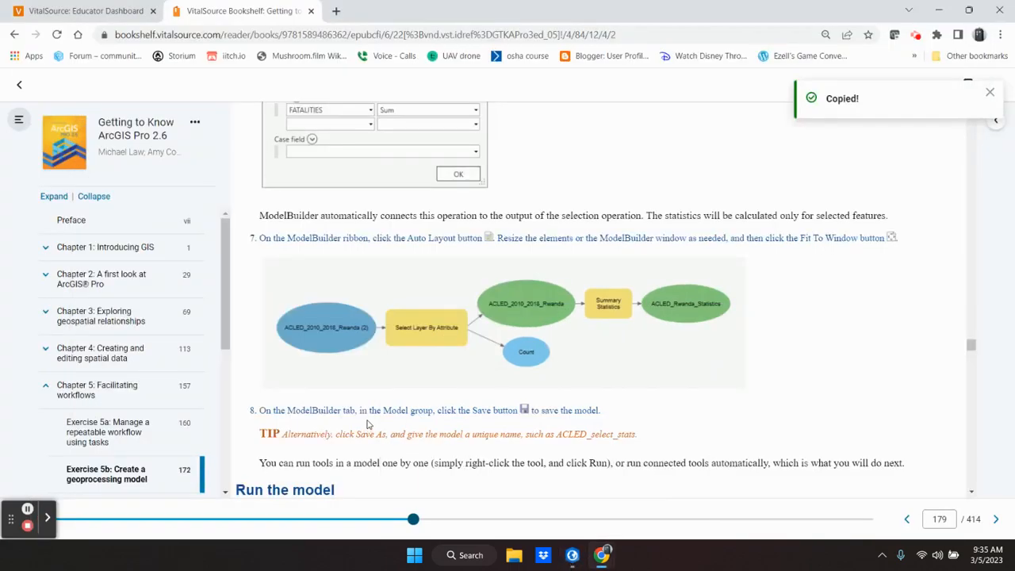
scroll(367, 424, "down", 5)
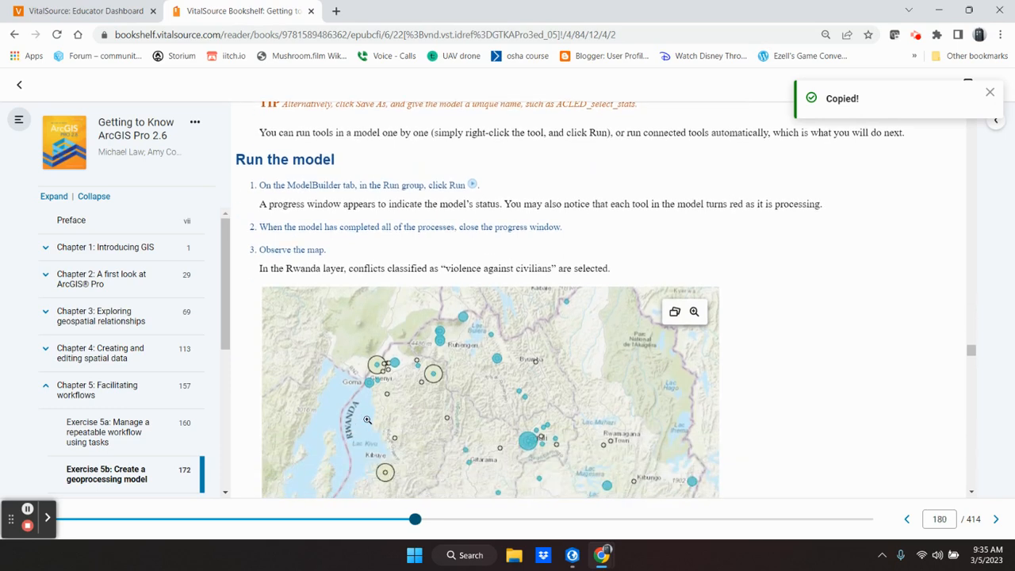
scroll(367, 419, "down", 1)
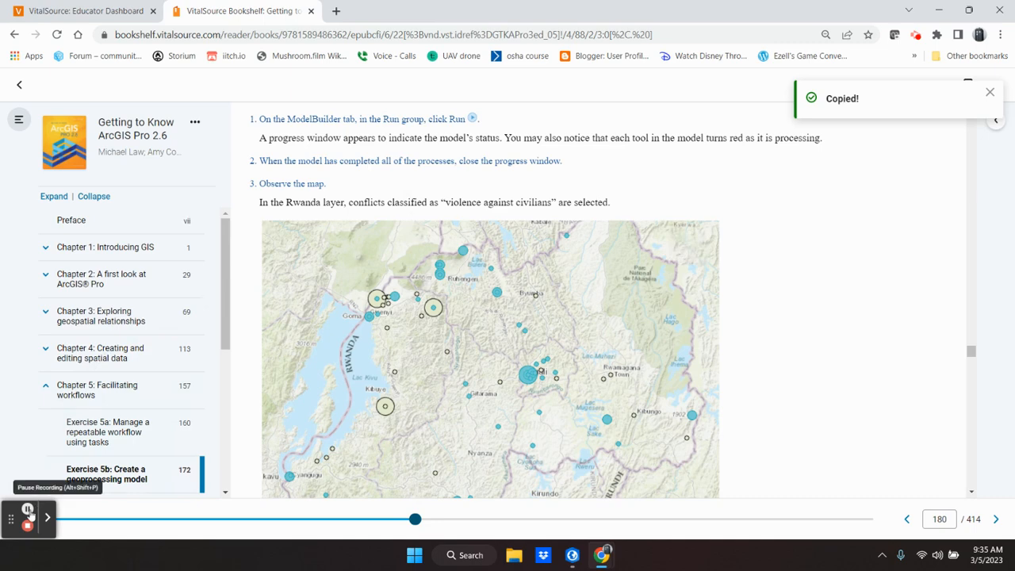
left_click(573, 559)
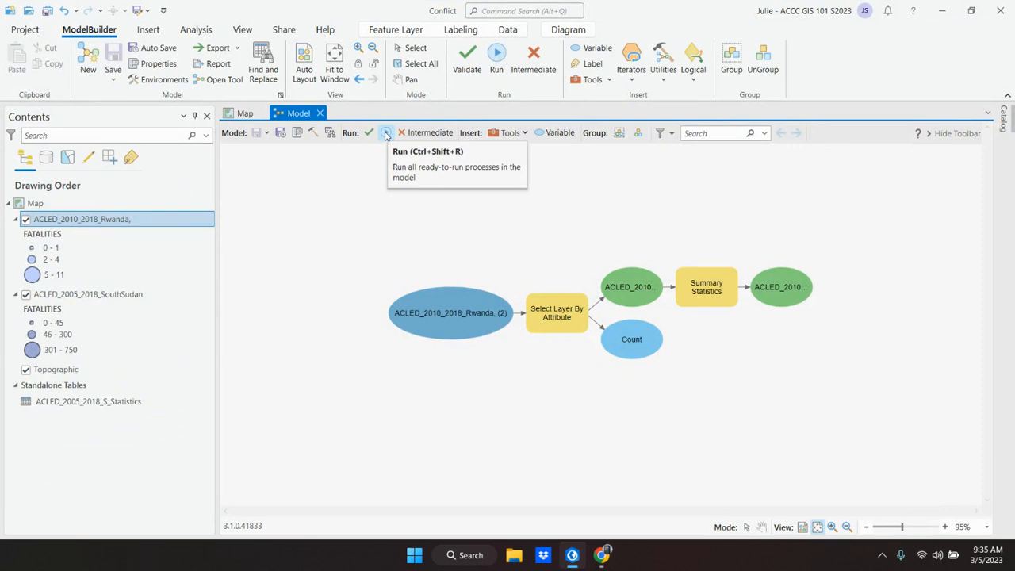
left_click(387, 134)
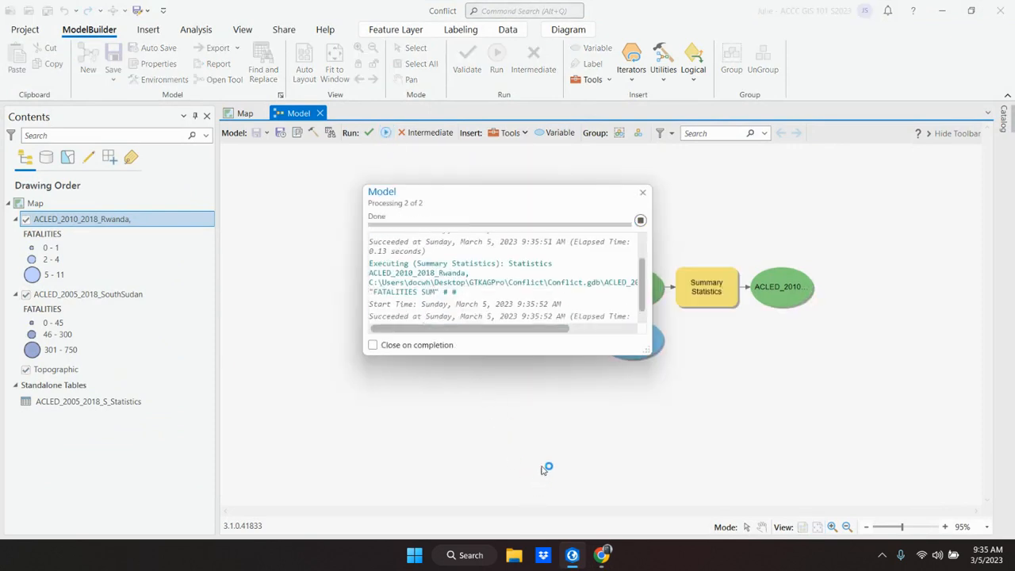
Step: Read steps 2 and 3 of "Run the model" in the textbook, return to ArcGIS Pro and close the model's progress window
mouse_move(572, 554)
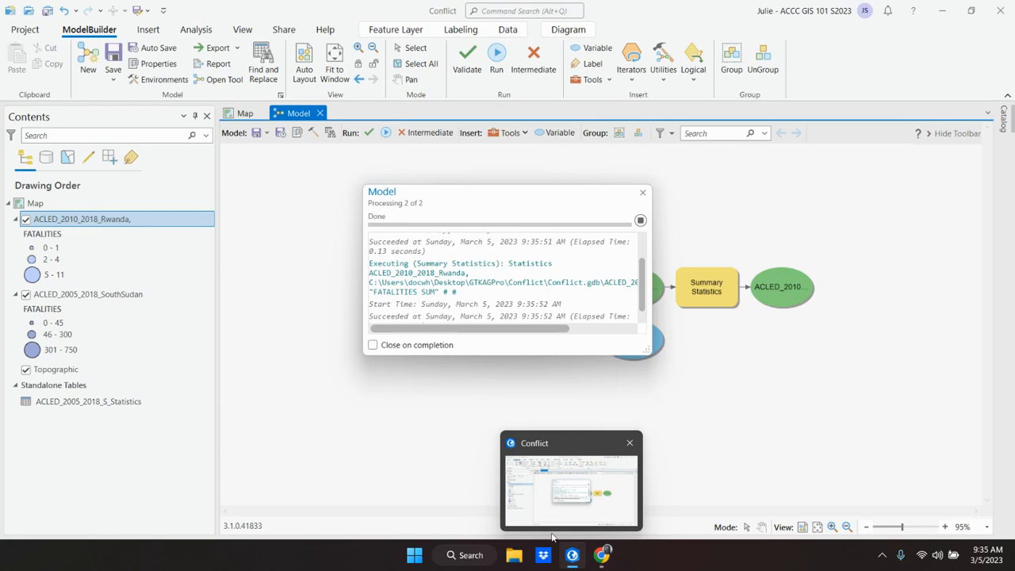
left_click(571, 554)
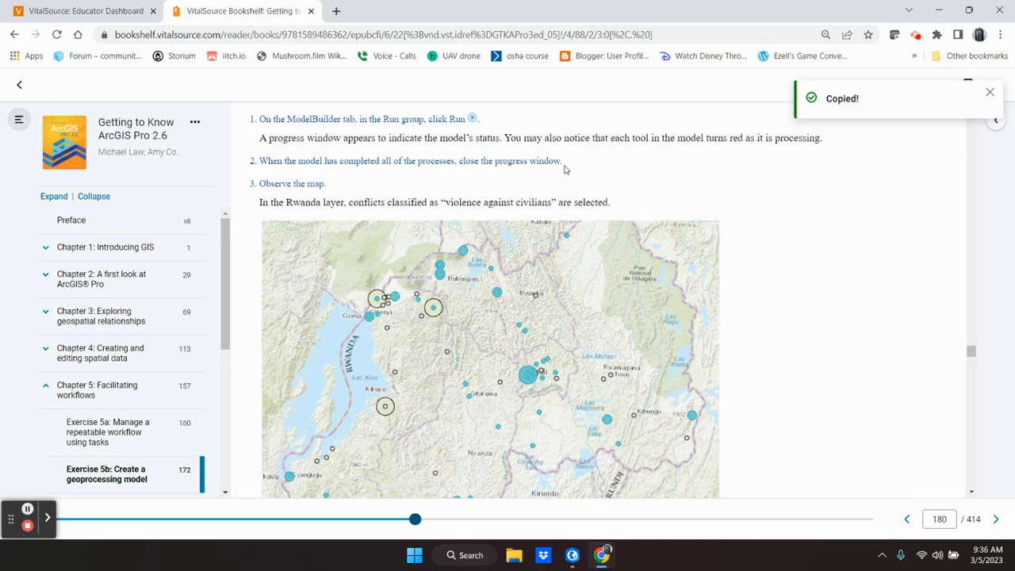
scroll(420, 262, "down", 2)
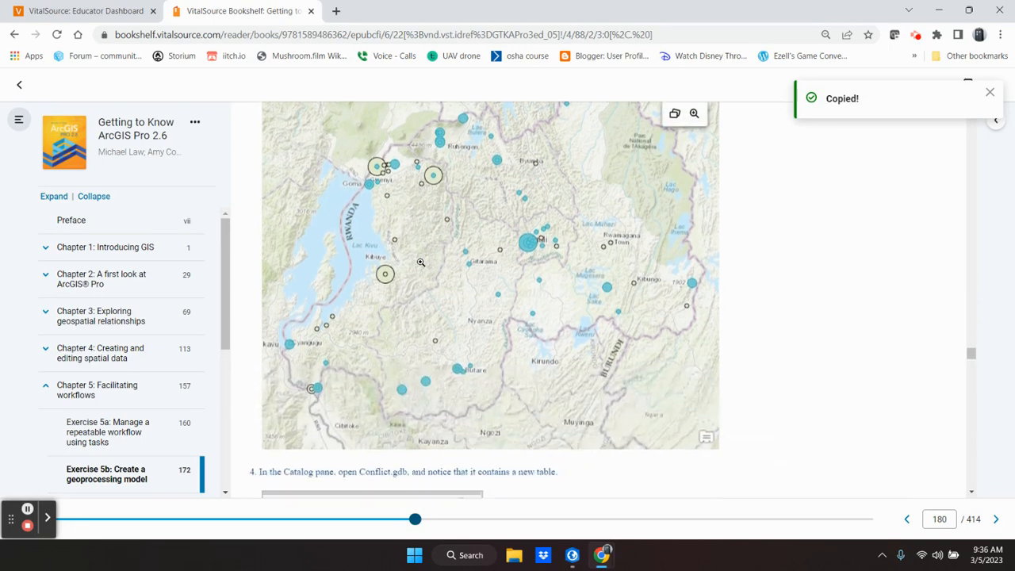
scroll(420, 262, "up", 1)
scroll(420, 262, "down", 1)
scroll(441, 346, "up", 1)
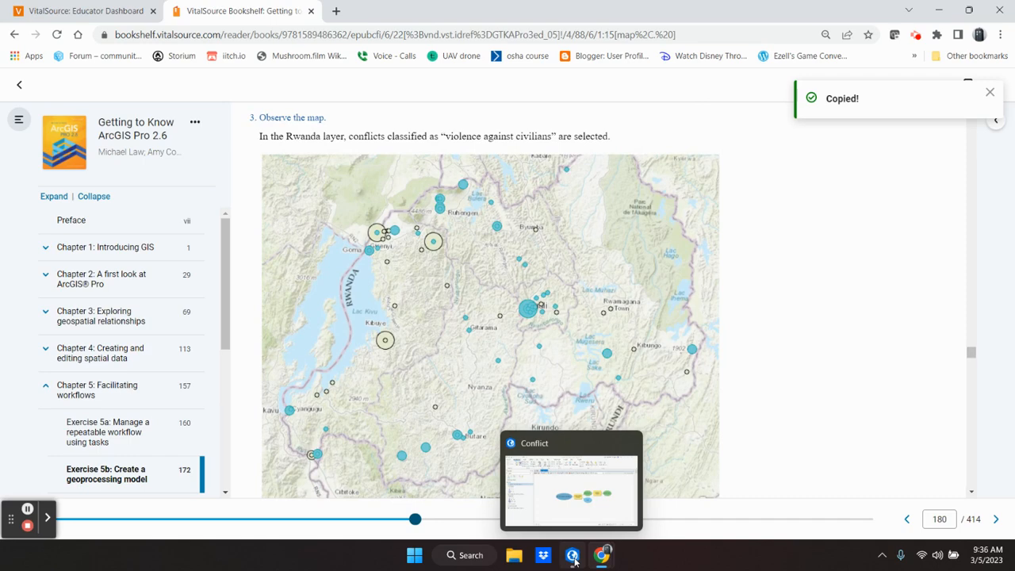
left_click(572, 556)
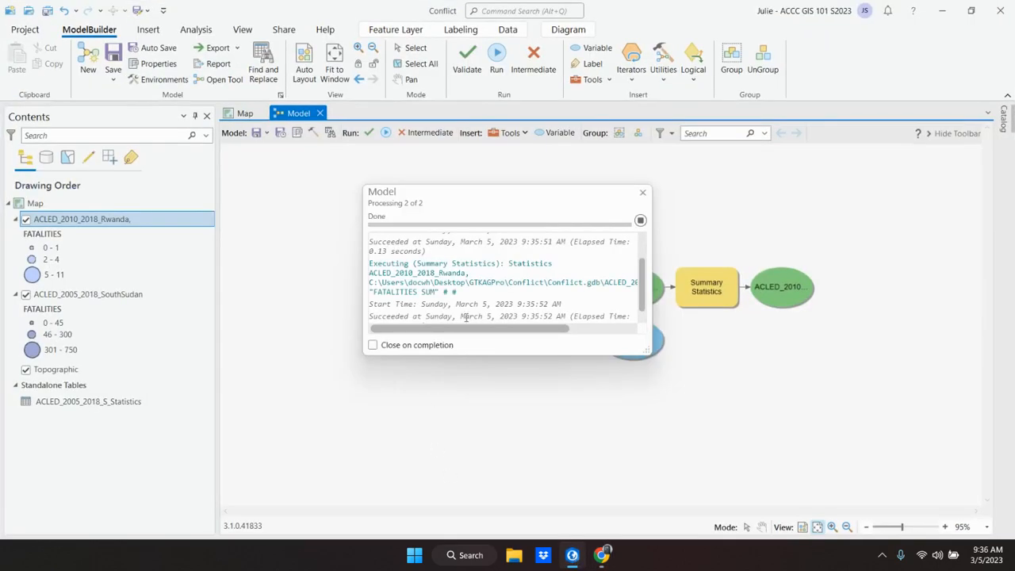
left_click(642, 194)
Step: Recheck the textbook's "Observe the map" step, return to ArcGIS Pro and close the Model view, saving its changes
left_click(574, 556)
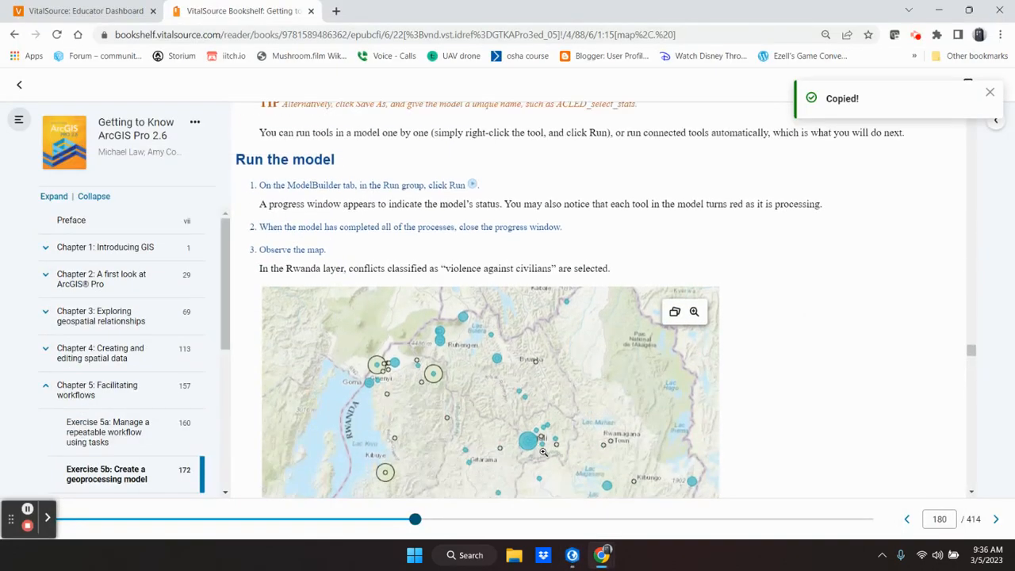
mouse_move(575, 565)
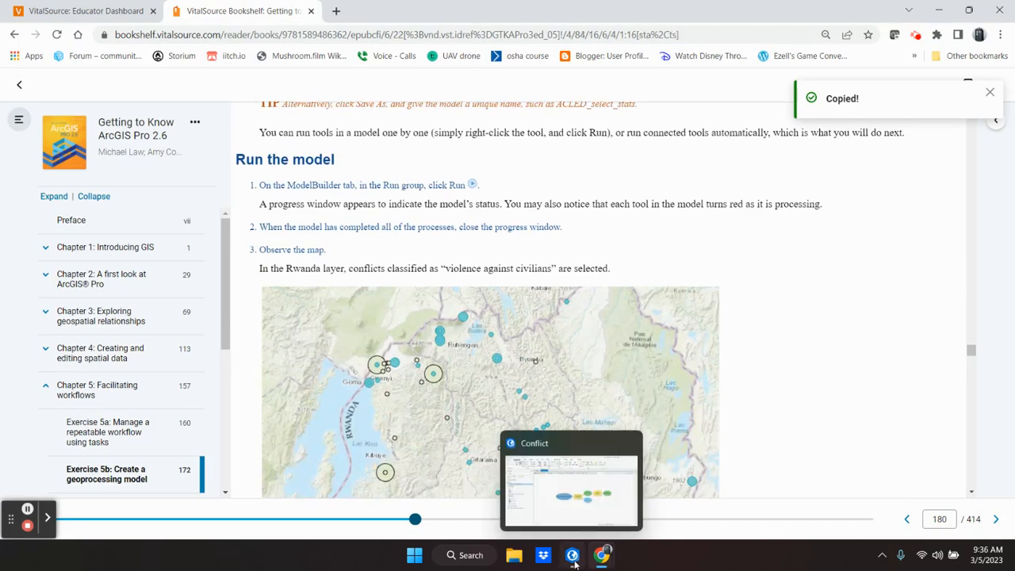
left_click(575, 563)
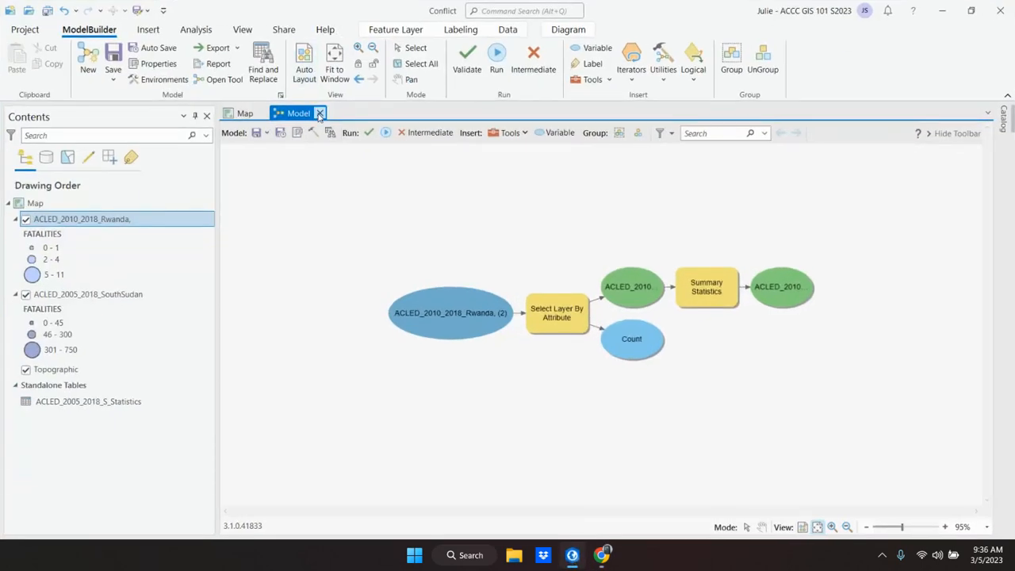
left_click(320, 114)
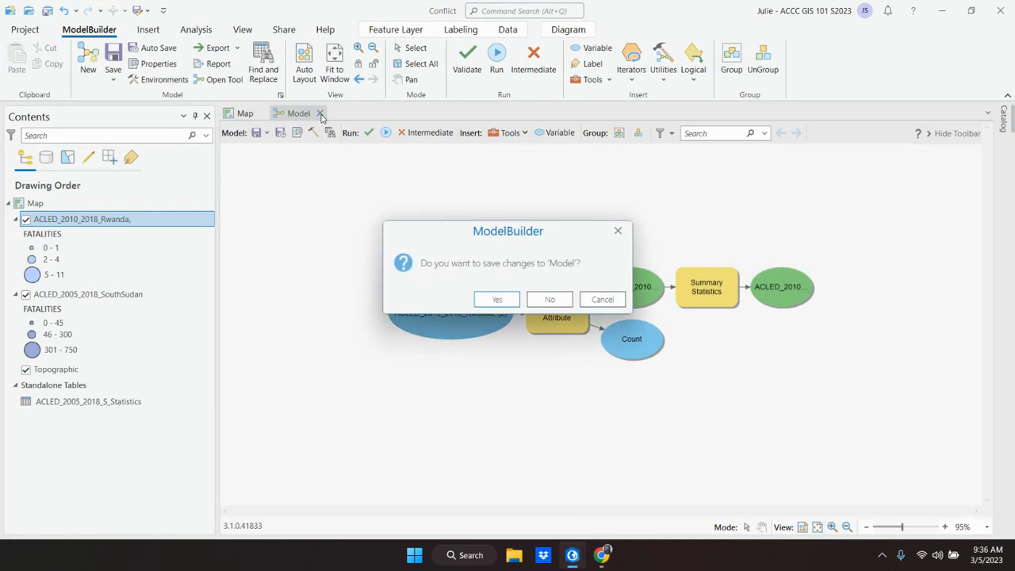
left_click(498, 302)
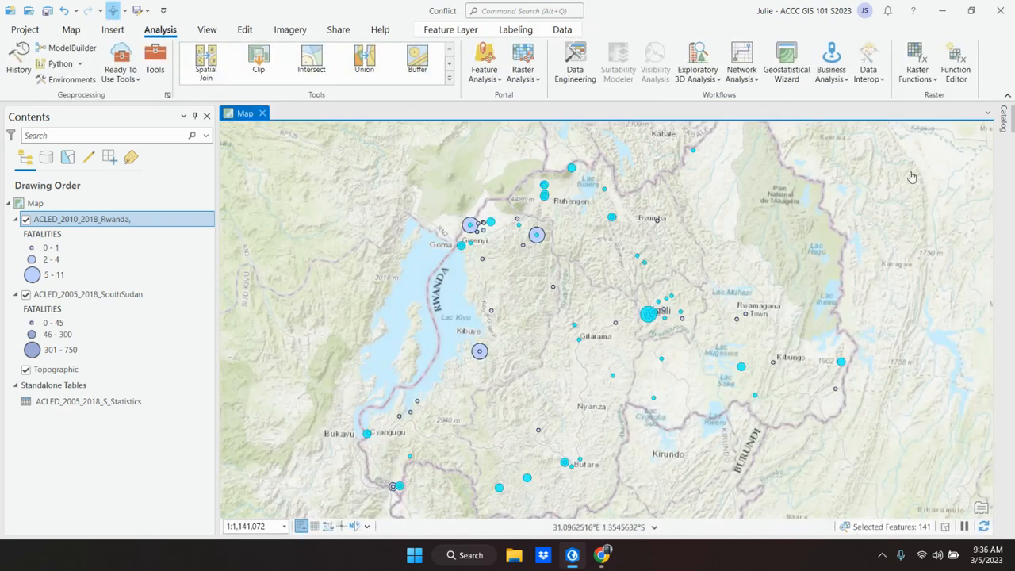
Step: Open the Catalog pane and expand the Conflict folder and its Conflict.gdb geodatabase
left_click(1003, 119)
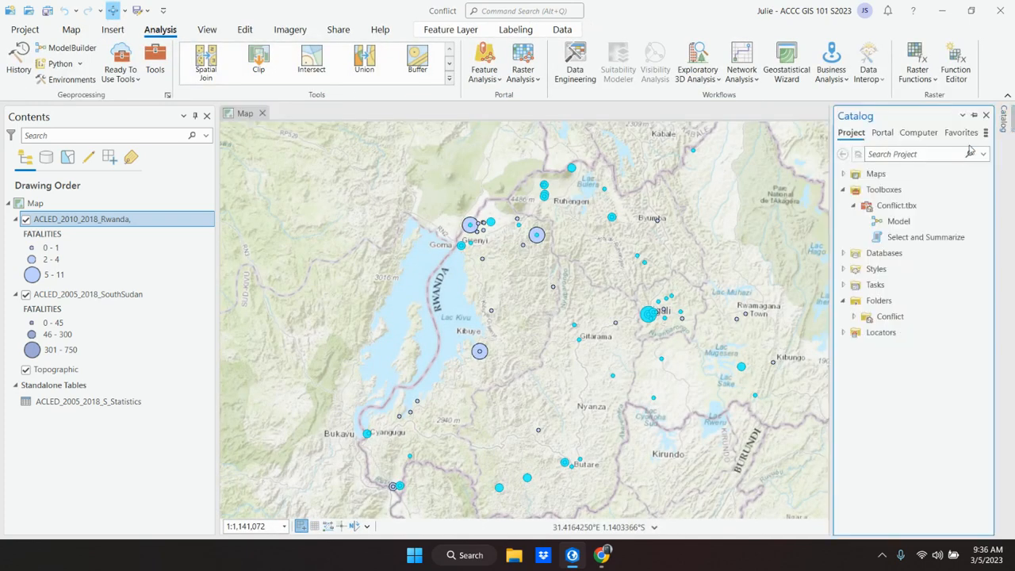
left_click(854, 317)
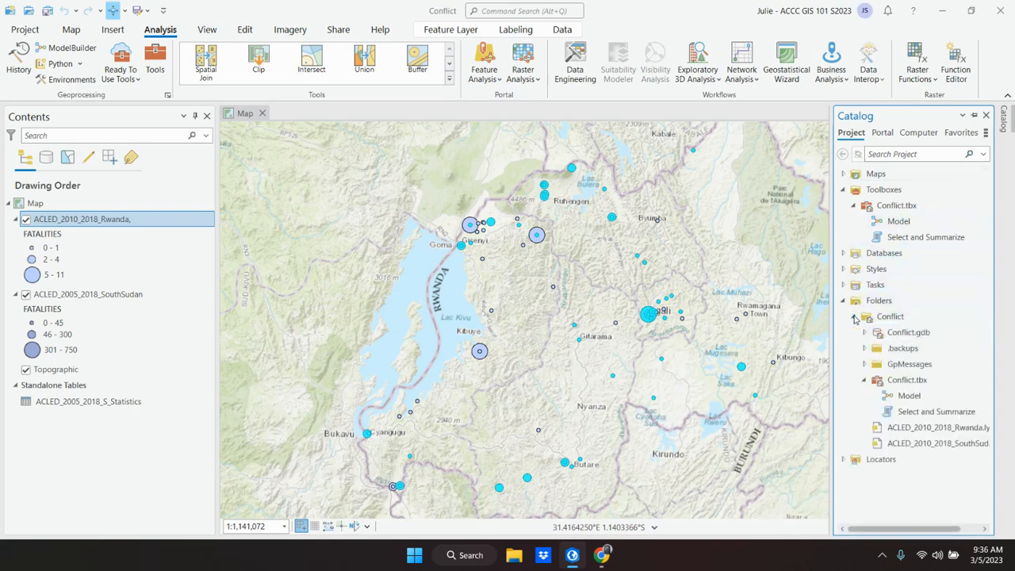
left_click(864, 333)
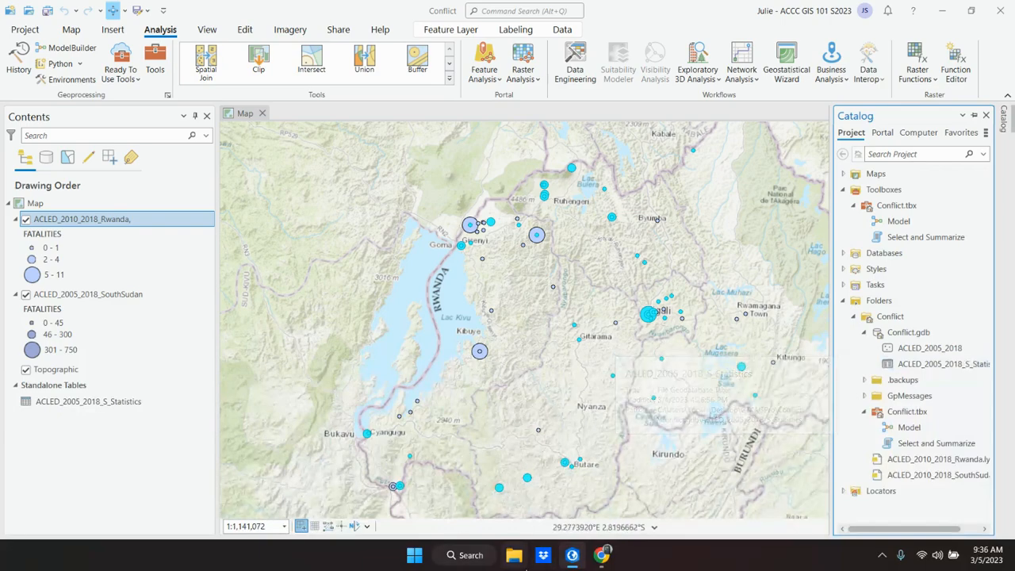
Step: Read textbook steps 4 to 6 and the refresh tip, return to ArcGIS Pro and refresh Conflict.gdb in the Catalog pane
left_click(571, 555)
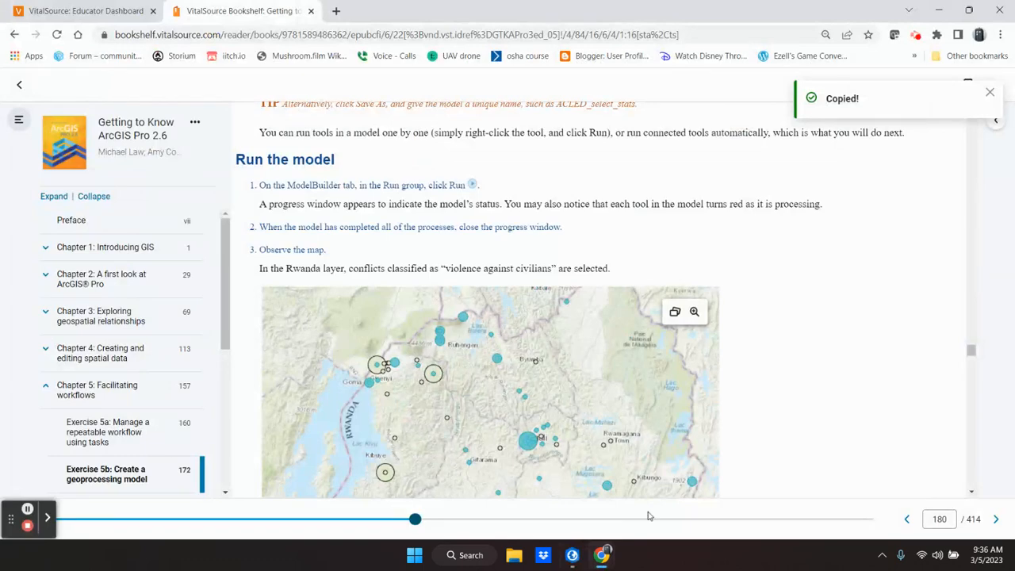
scroll(613, 392, "down", 5)
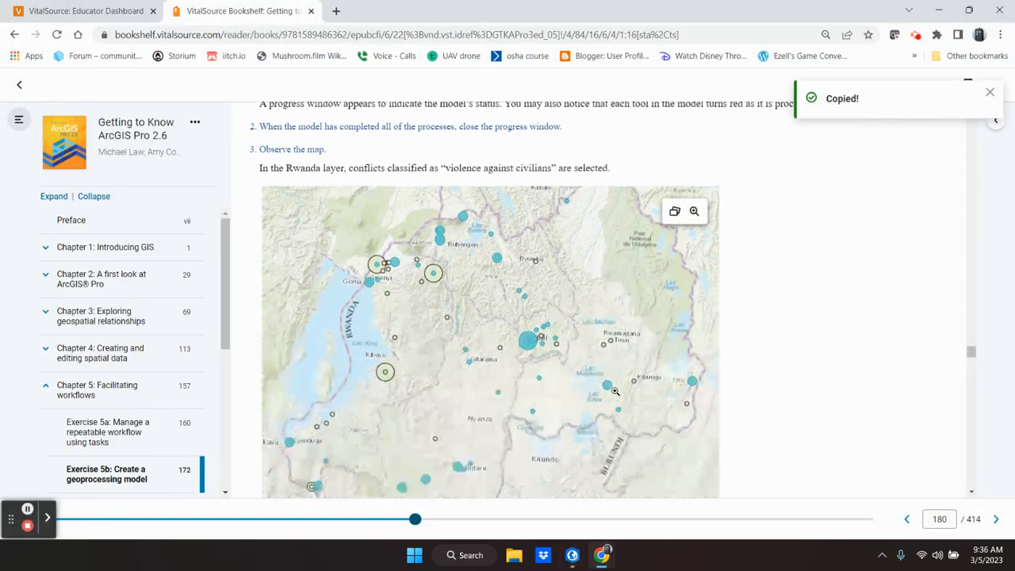
scroll(615, 391, "down", 4)
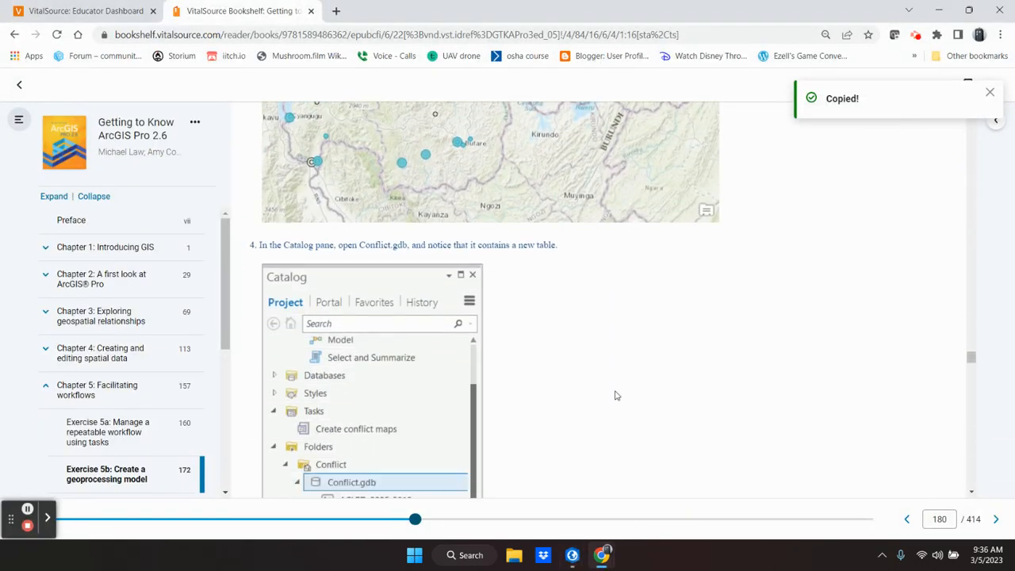
scroll(617, 395, "down", 2)
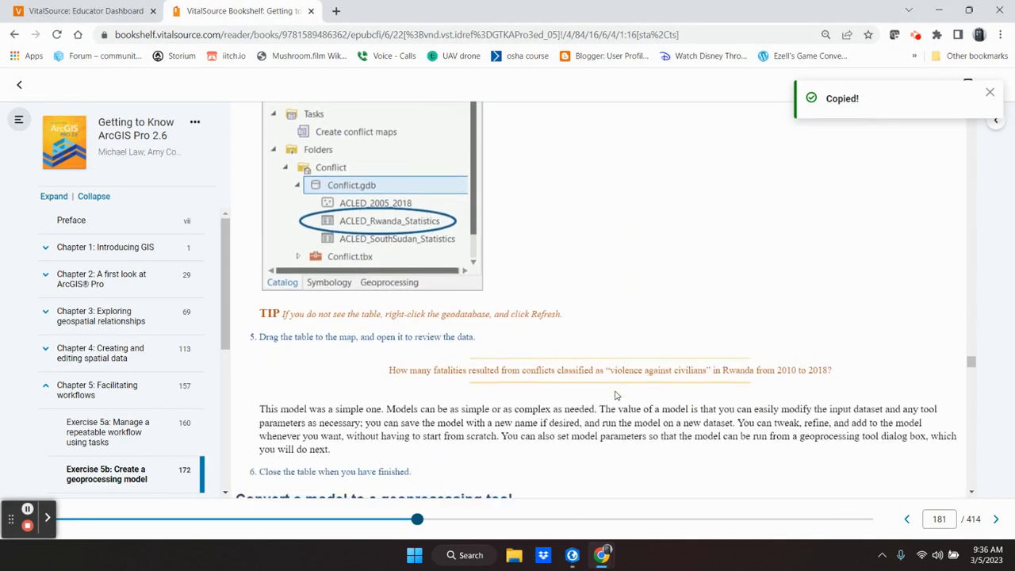
scroll(616, 394, "down", 1)
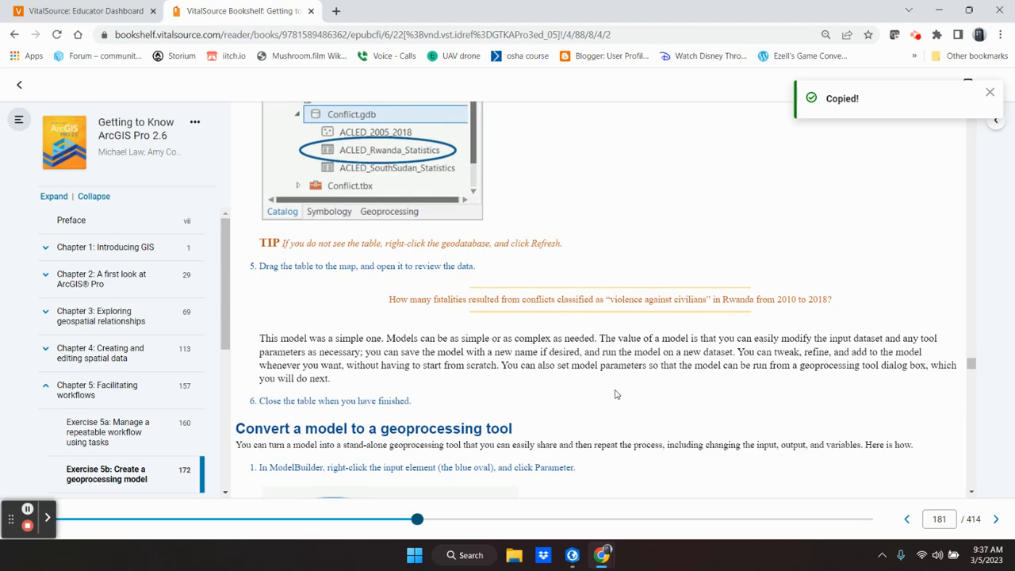
left_click(571, 555)
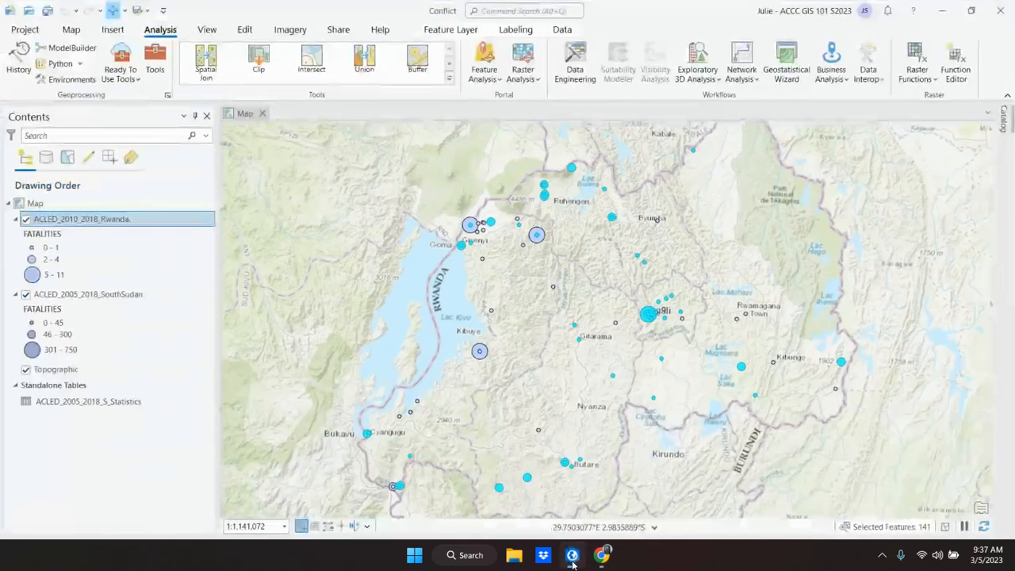
left_click(1004, 118)
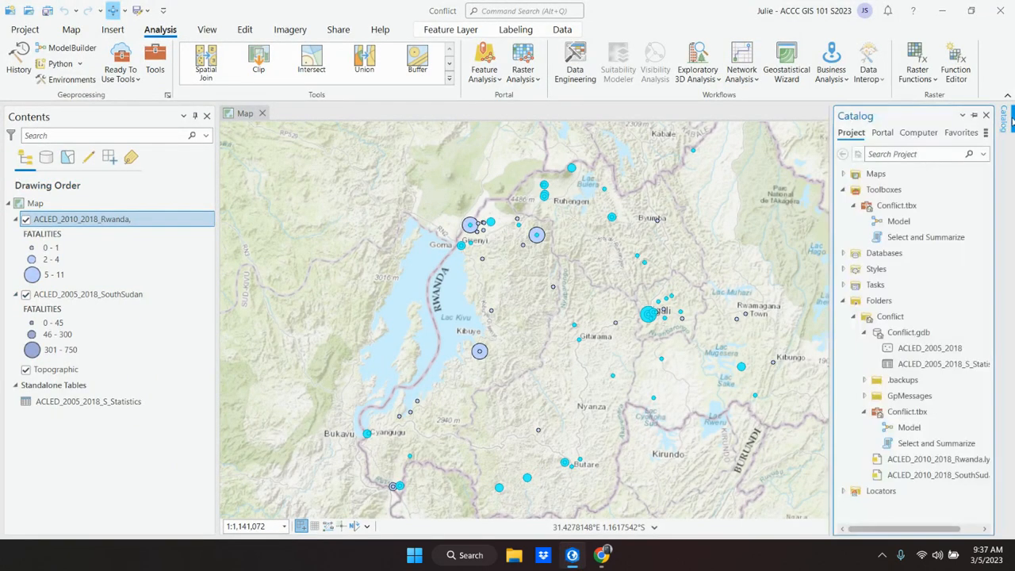
right_click(901, 340)
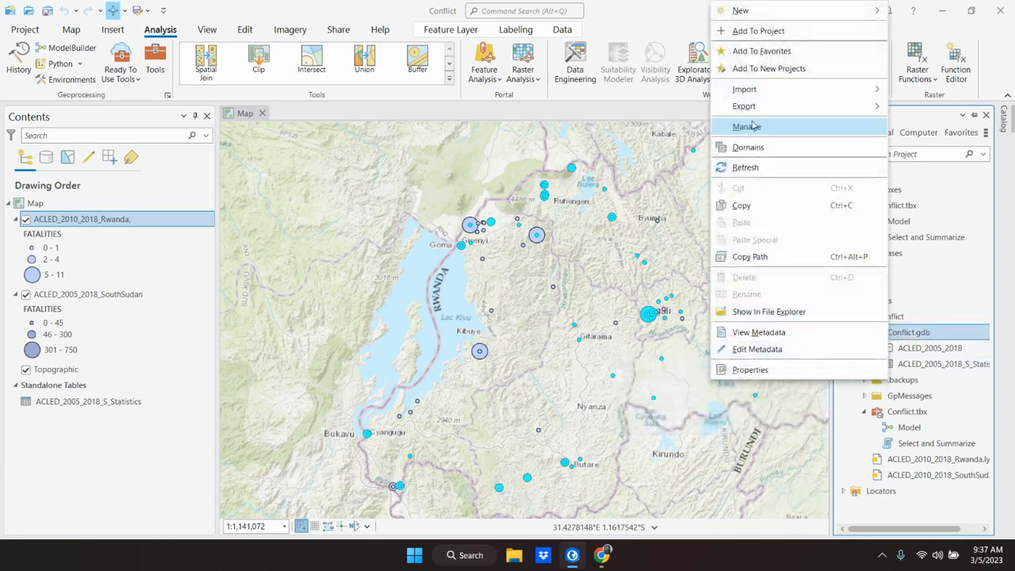
left_click(749, 169)
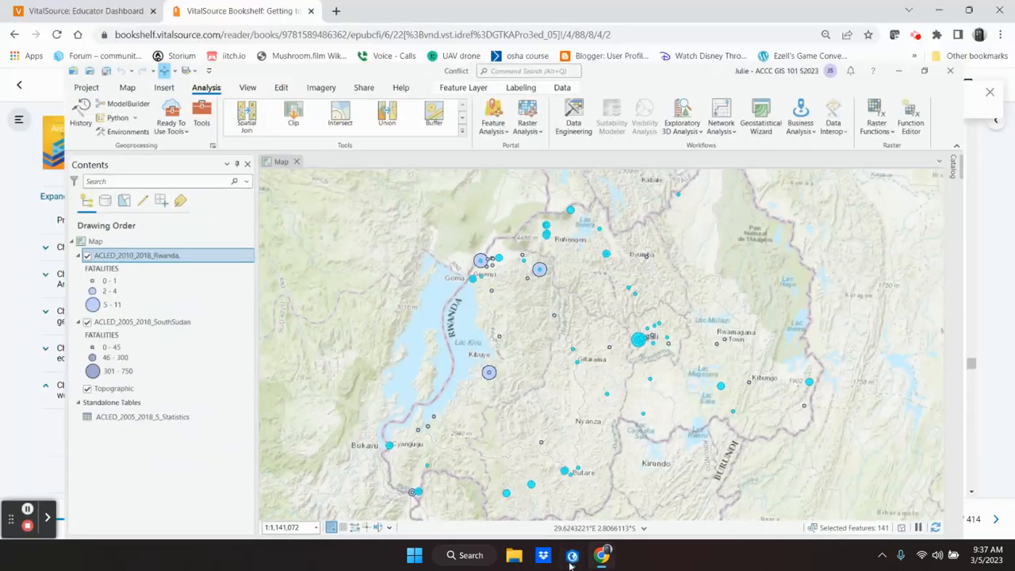
Step: Recheck step 5 in the textbook, return to ArcGIS Pro, pin the Catalog pane and add the ACLED_2010_2018_R_Statistics table to the map
left_click(571, 557)
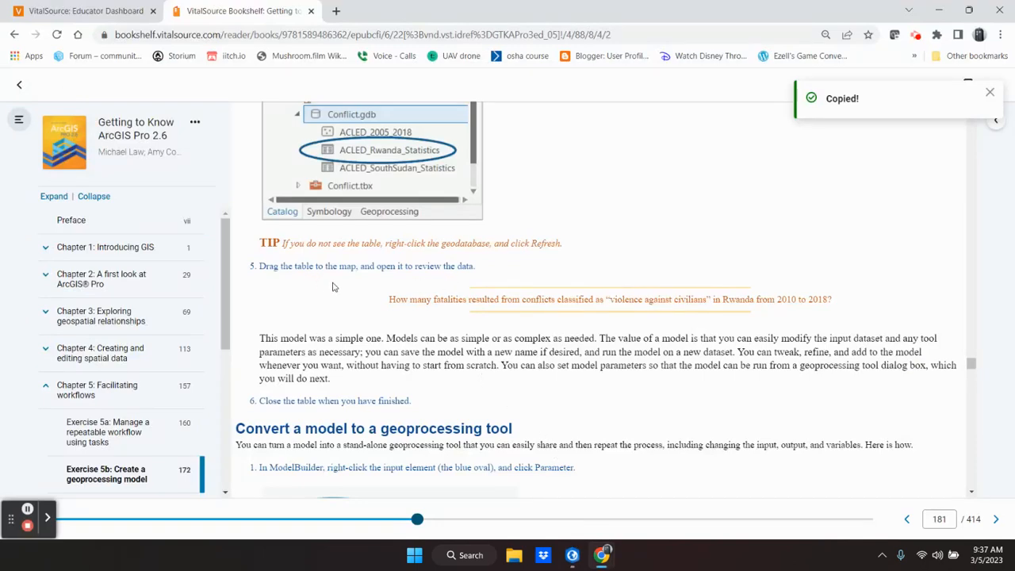
scroll(333, 287, "down", 2)
scroll(333, 287, "up", 3)
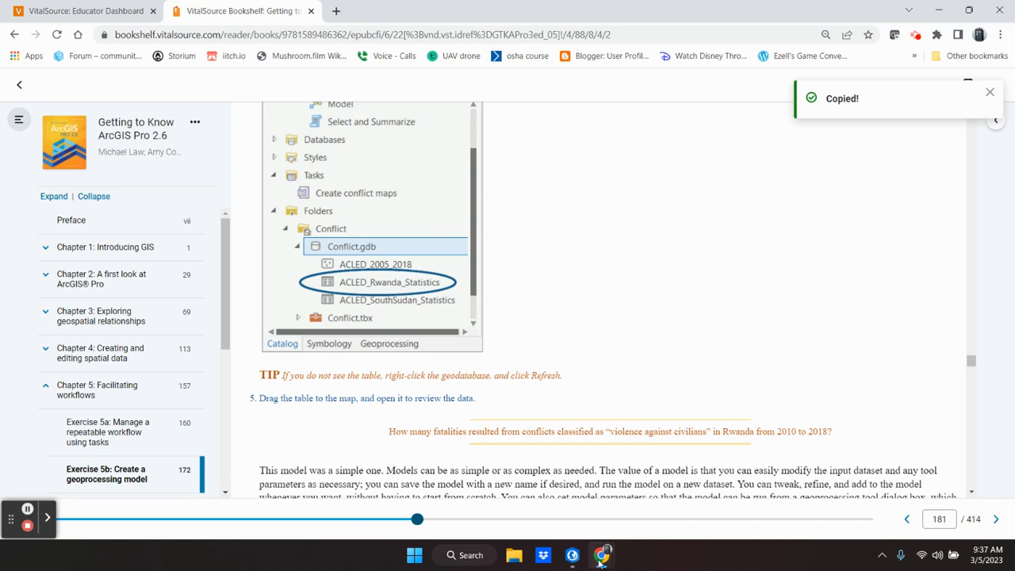
left_click(573, 557)
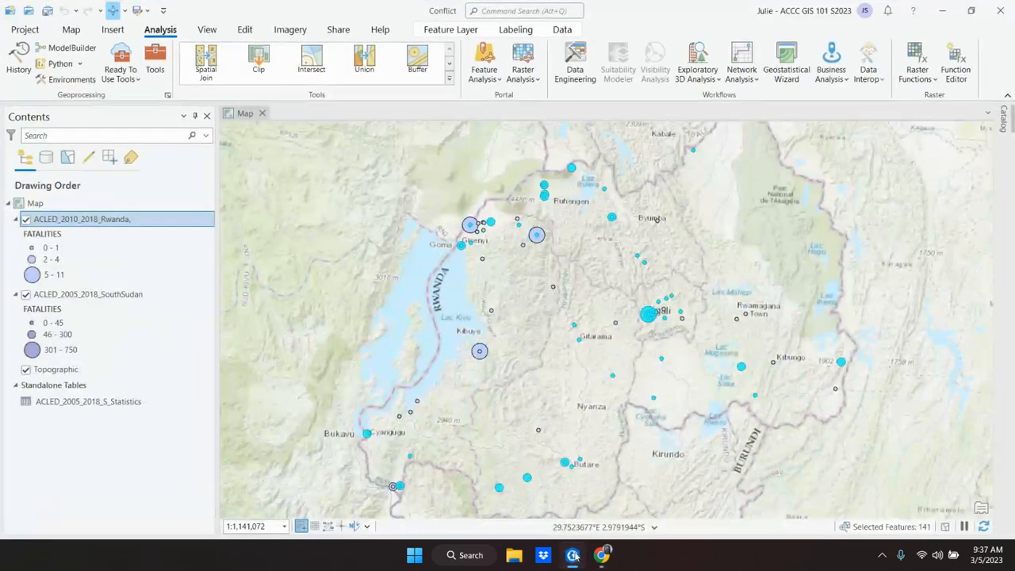
left_click(1002, 117)
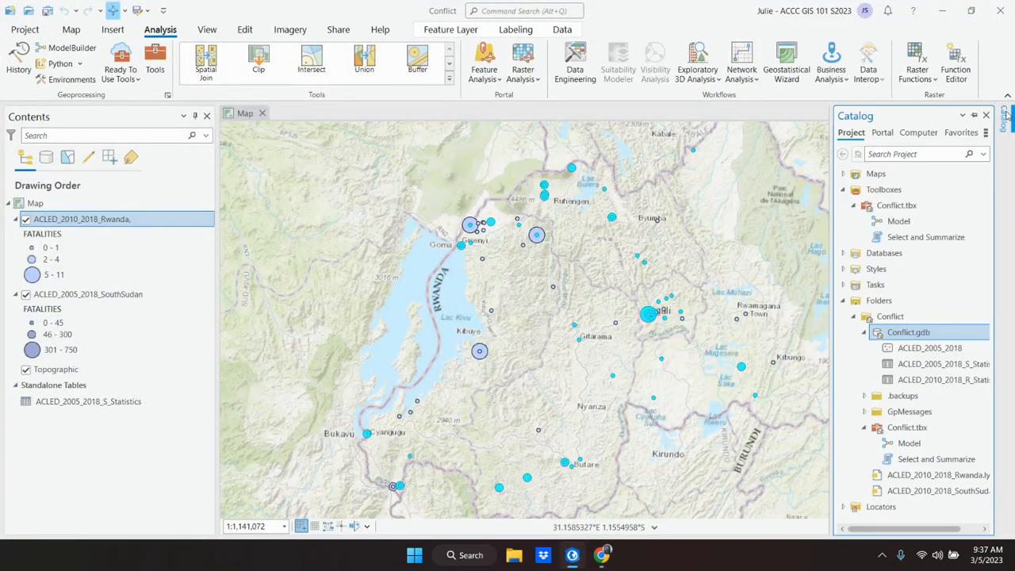
left_click(976, 117)
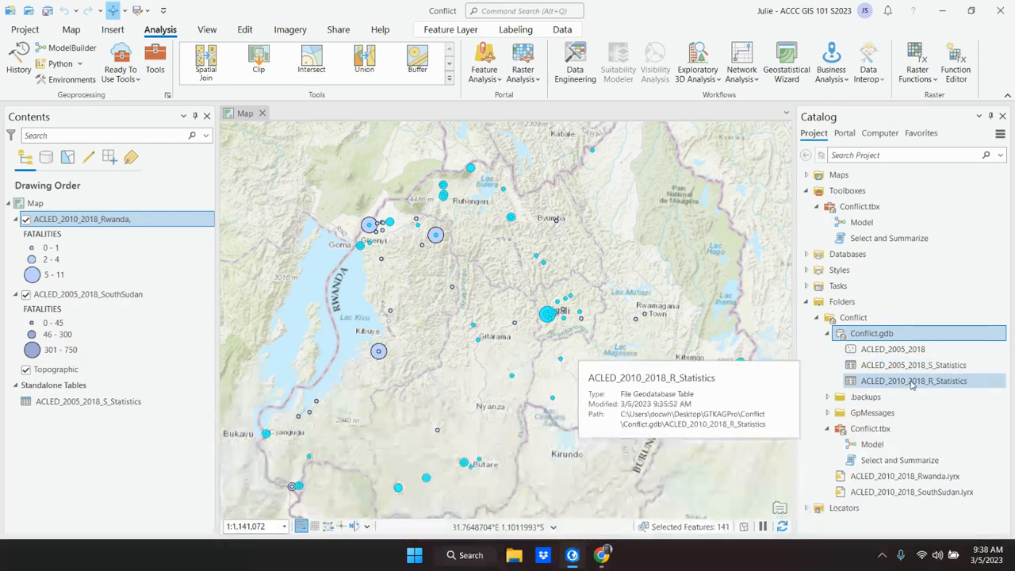
left_click_drag(912, 385, 528, 339)
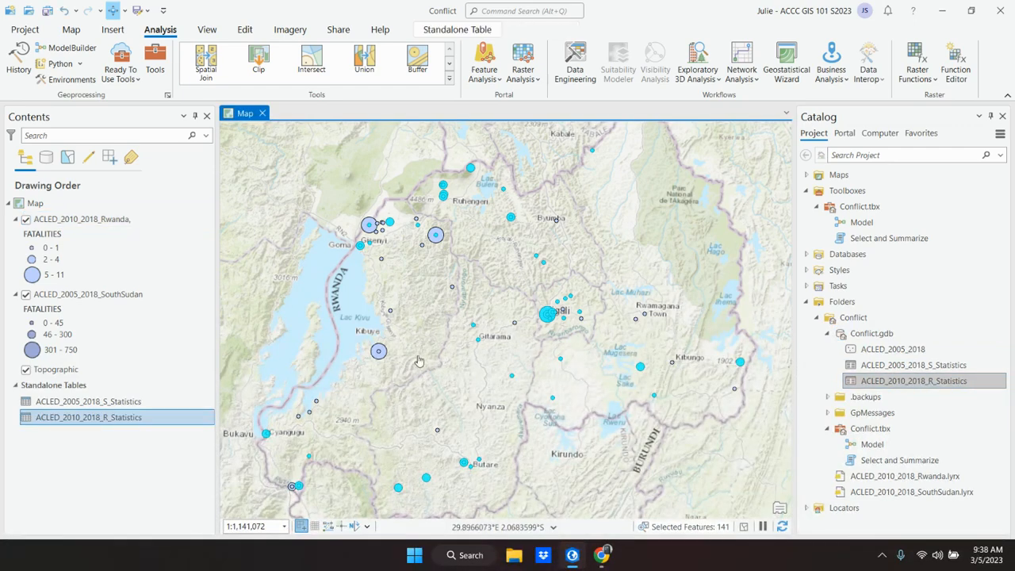
Step: Open the ACLED_2010_2018_R_Statistics standalone table, review its fatalities statistics and close it
right_click(91, 422)
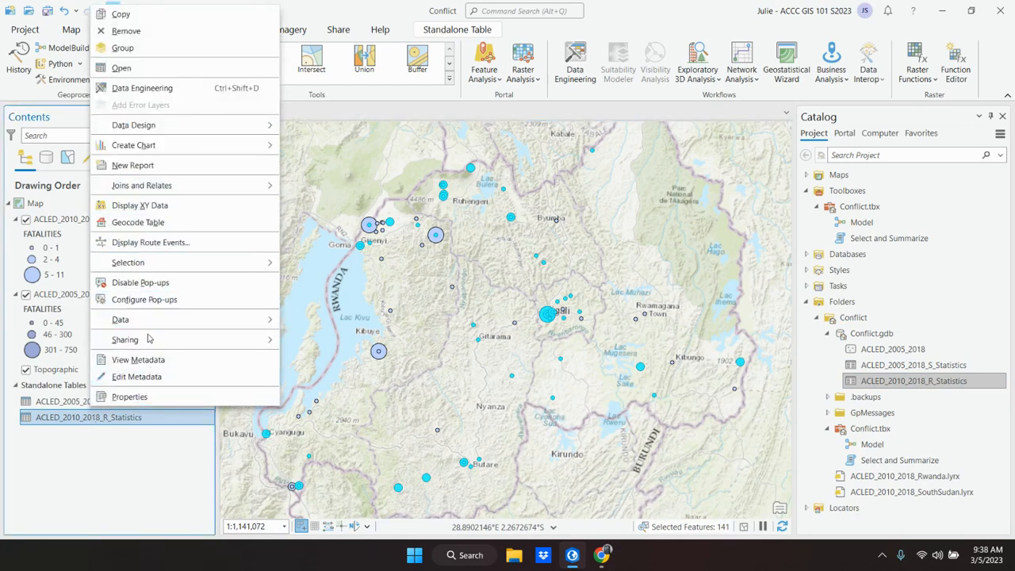
left_click(133, 76)
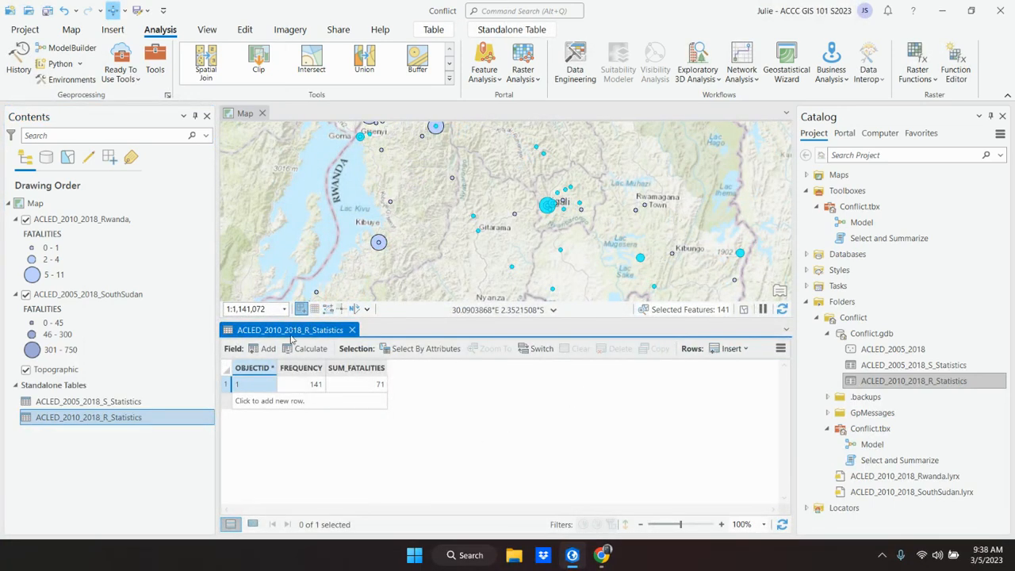
left_click(352, 330)
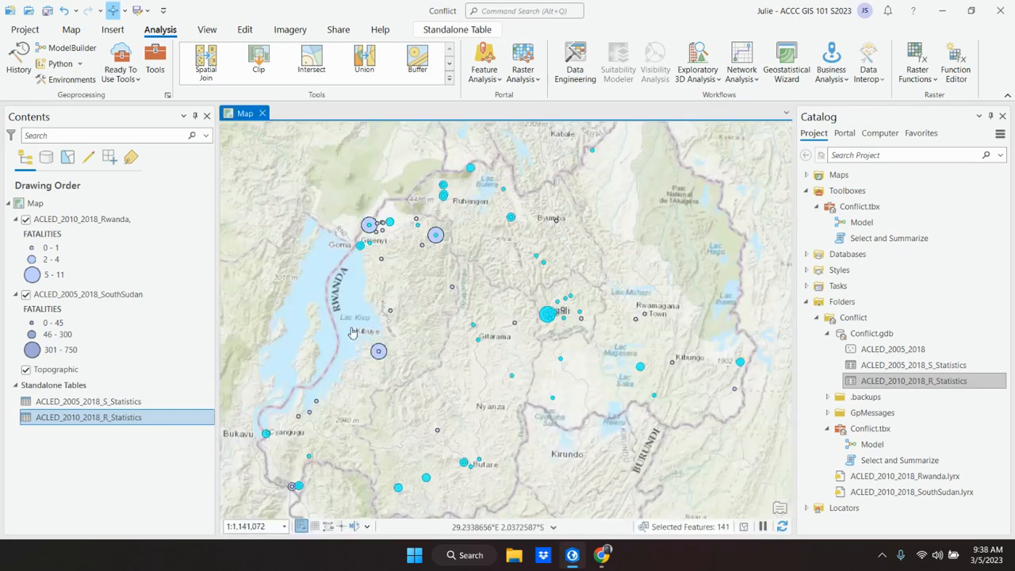
Step: Switch to the VitalSource textbook in Chrome and read from step 5 into the "Convert a model to a geoprocessing tool" section
mouse_move(603, 558)
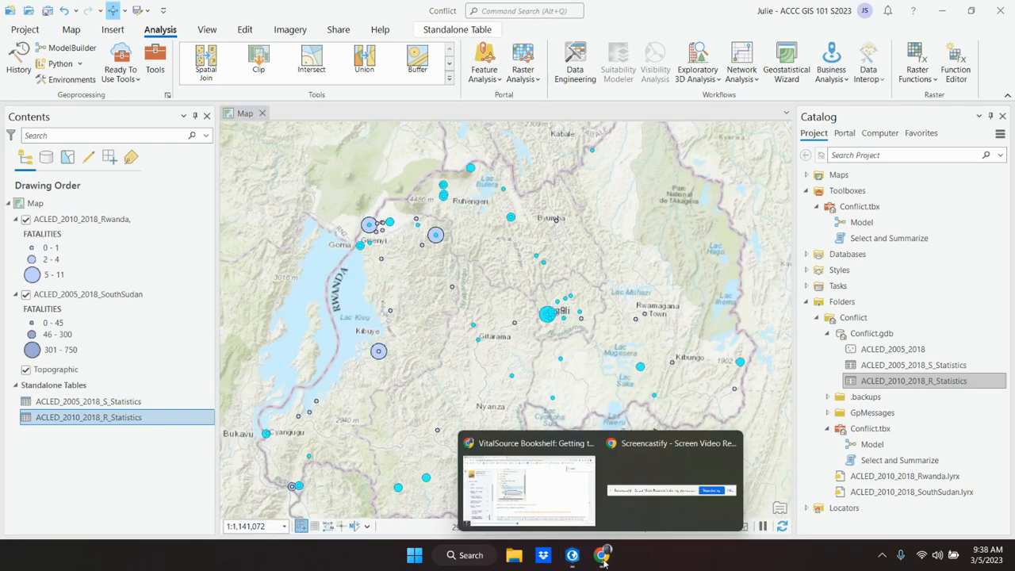
left_click(559, 475)
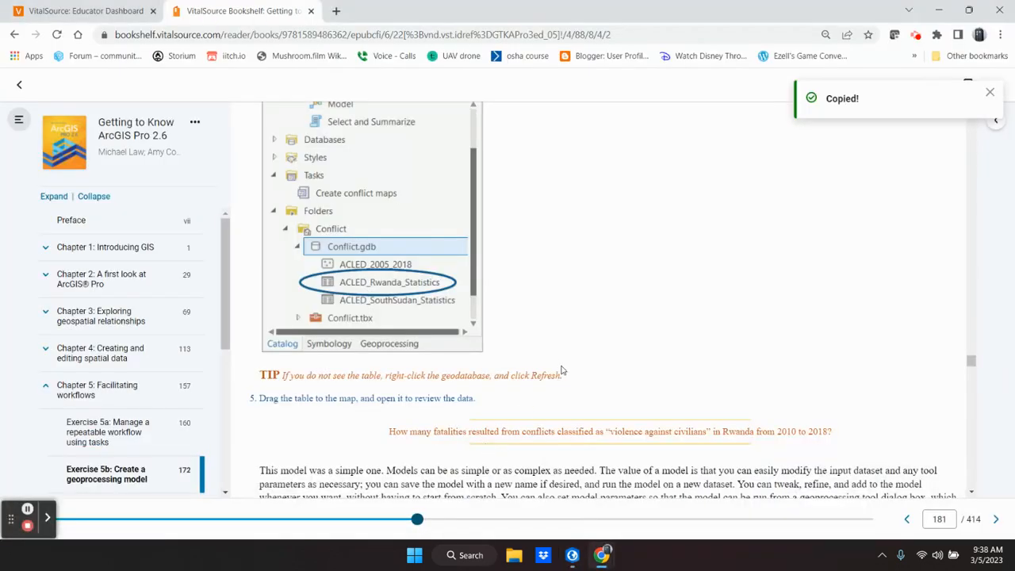
scroll(562, 370, "down", 3)
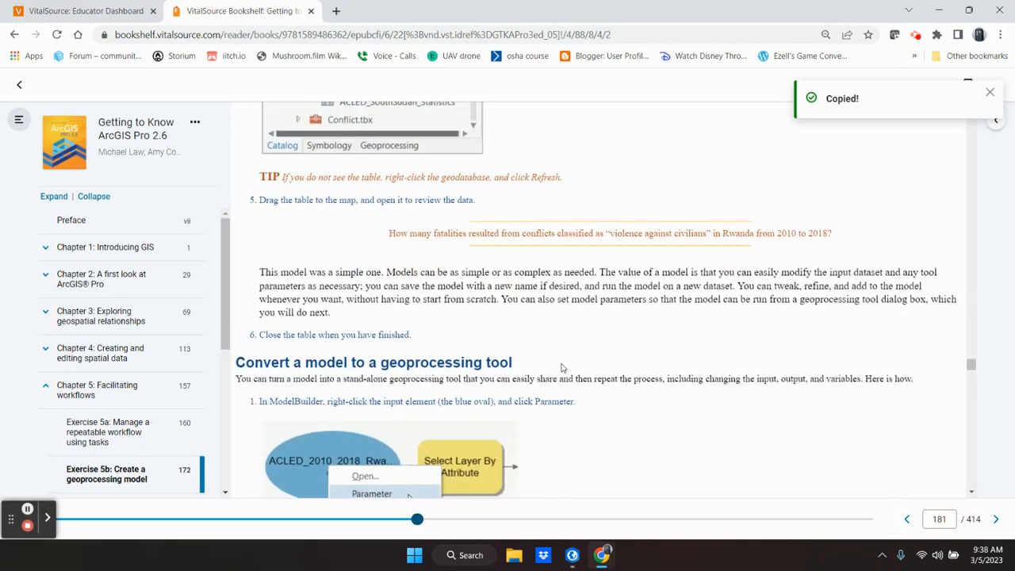
scroll(560, 367, "down", 2)
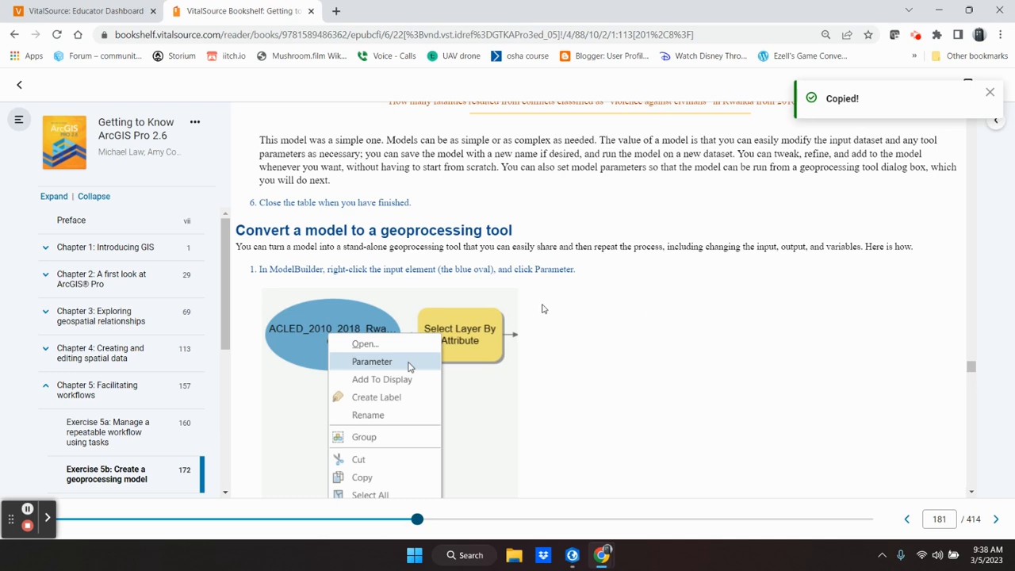
scroll(587, 332, "down", 1)
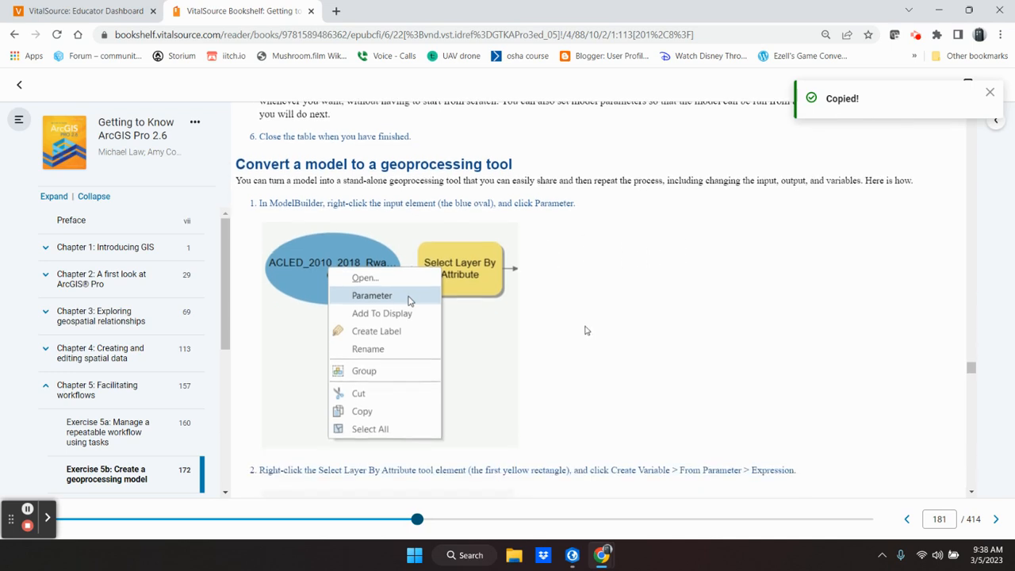
scroll(587, 331, "down", 1)
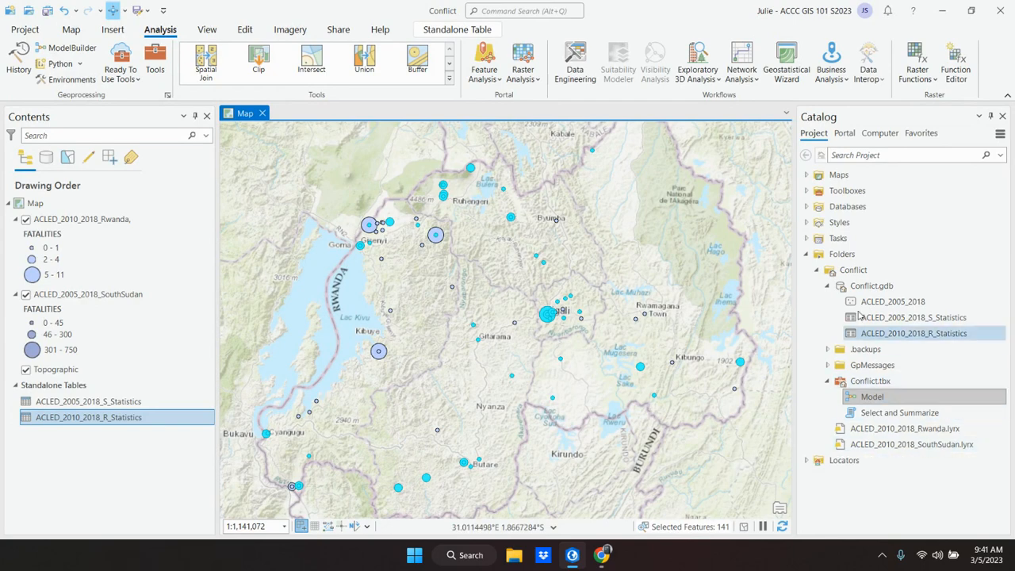
Step: In ArcGIS Pro, open Model from Conflict.tbx for editing and set its ACLED_2010_2018_Rwanda input element as a parameter
left_click(817, 270)
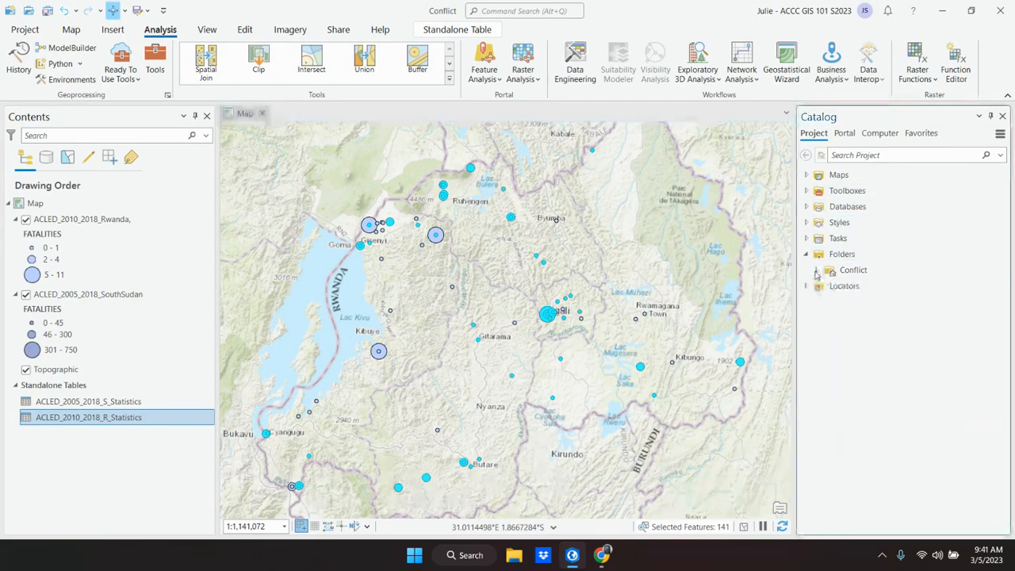
left_click(817, 271)
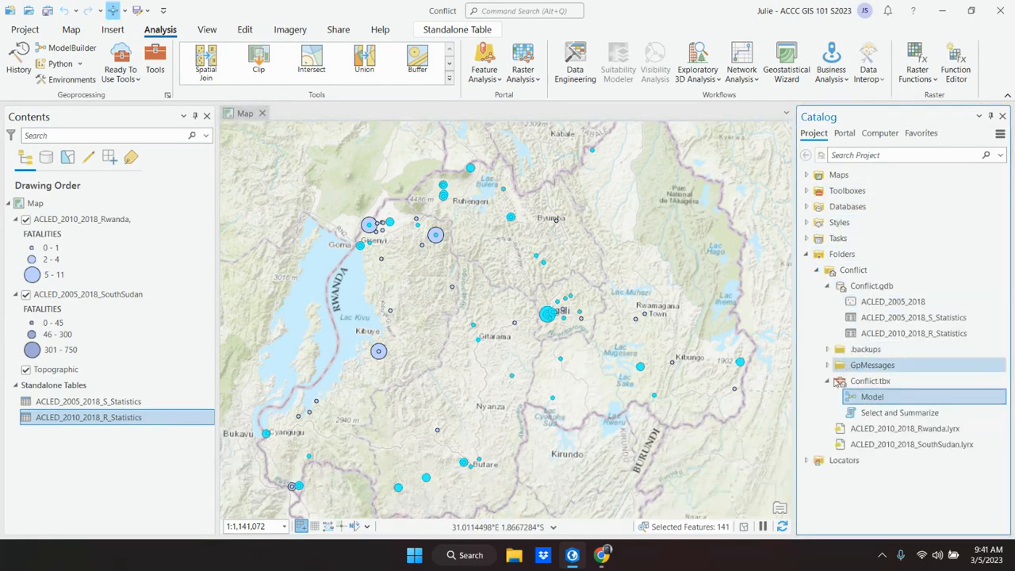
left_click(827, 381)
left_click(828, 382)
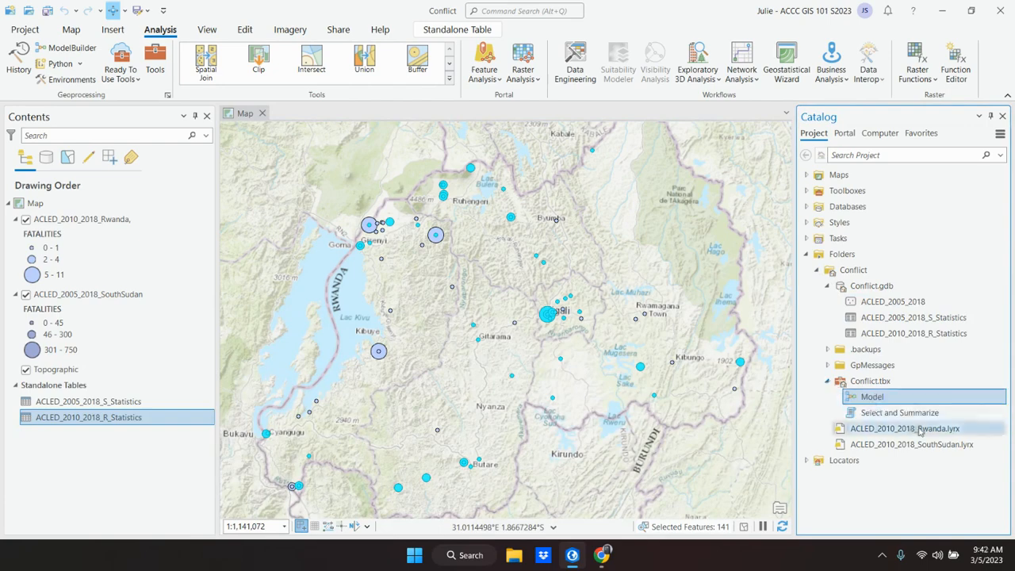
right_click(882, 402)
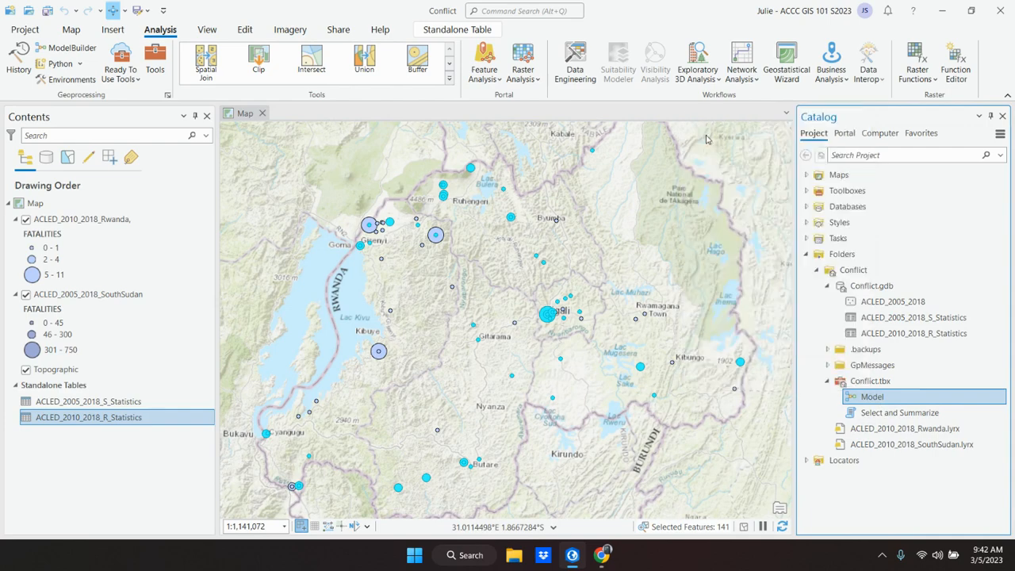
left_click(709, 136)
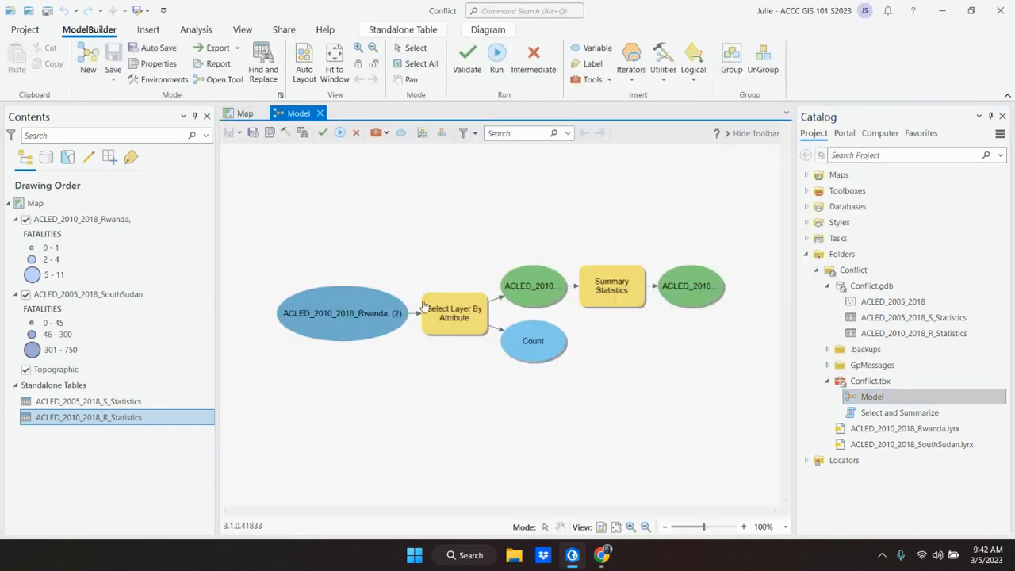
right_click(333, 323)
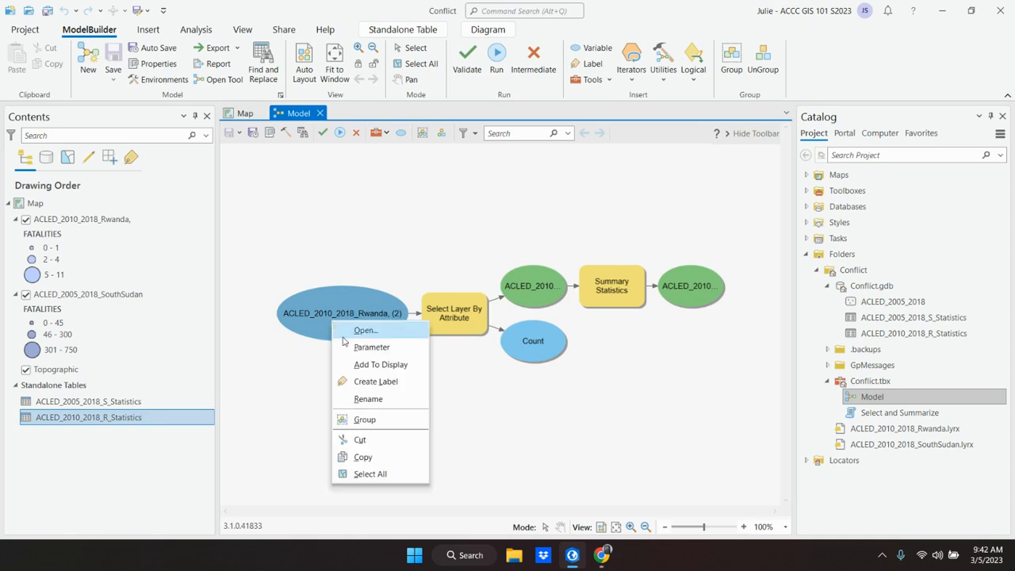
left_click(349, 349)
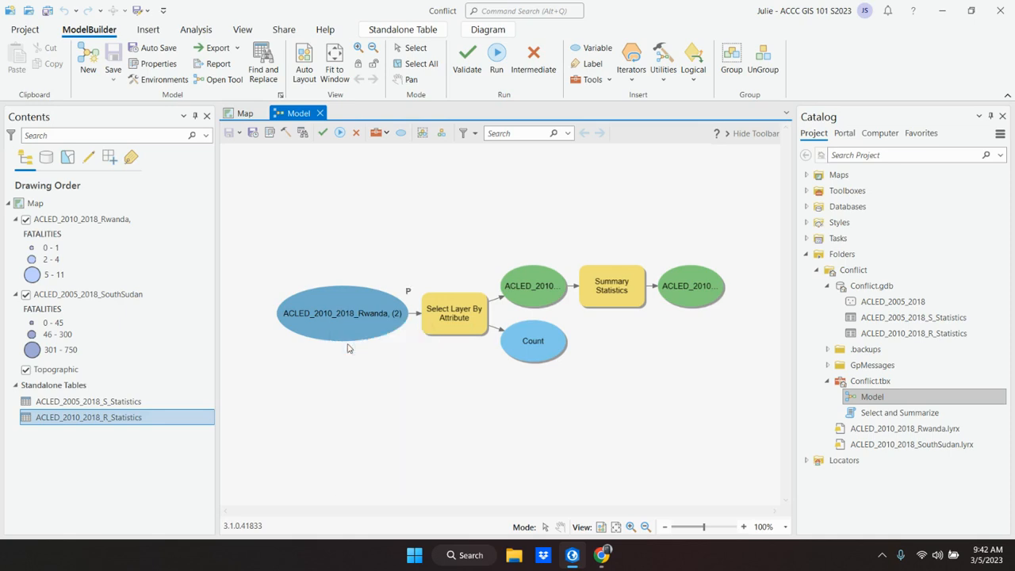
Step: Check step 2 in the textbook, return to ArcGIS Pro and create an Expression variable from the Select Layer By Attribute tool's parameters
left_click(602, 555)
scroll(420, 321, "down", 1)
scroll(422, 321, "down", 1)
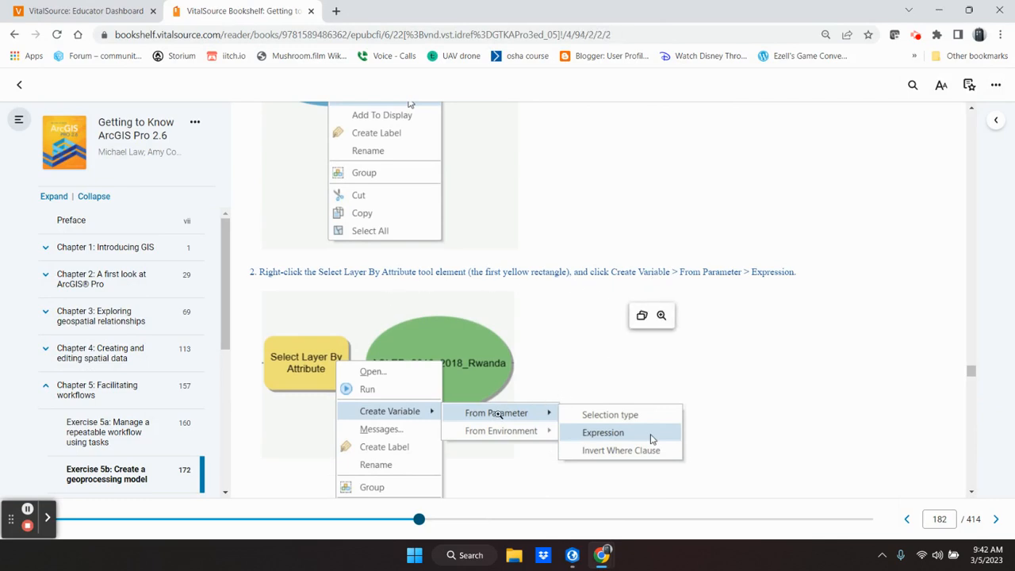
left_click(571, 555)
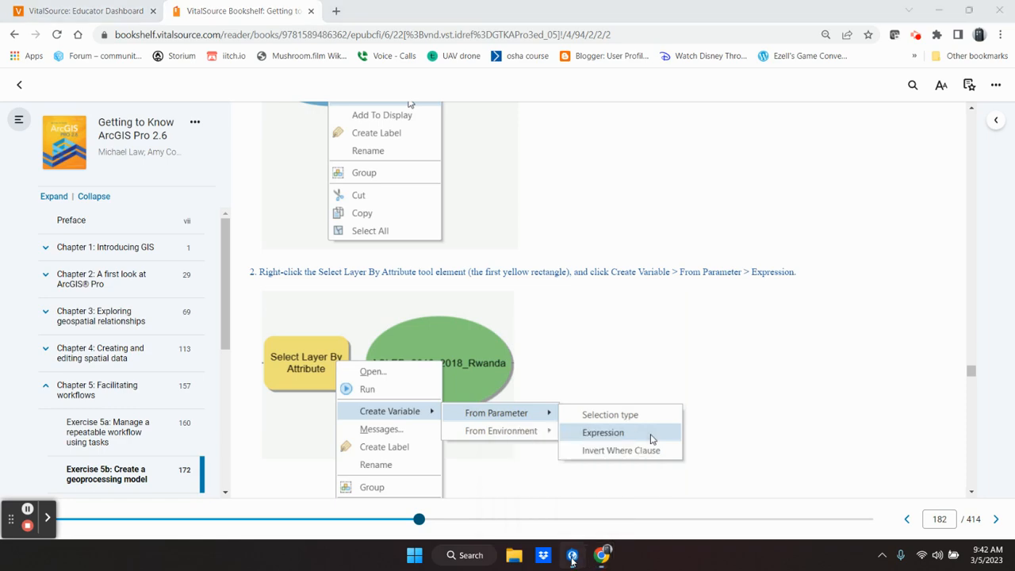
right_click(455, 318)
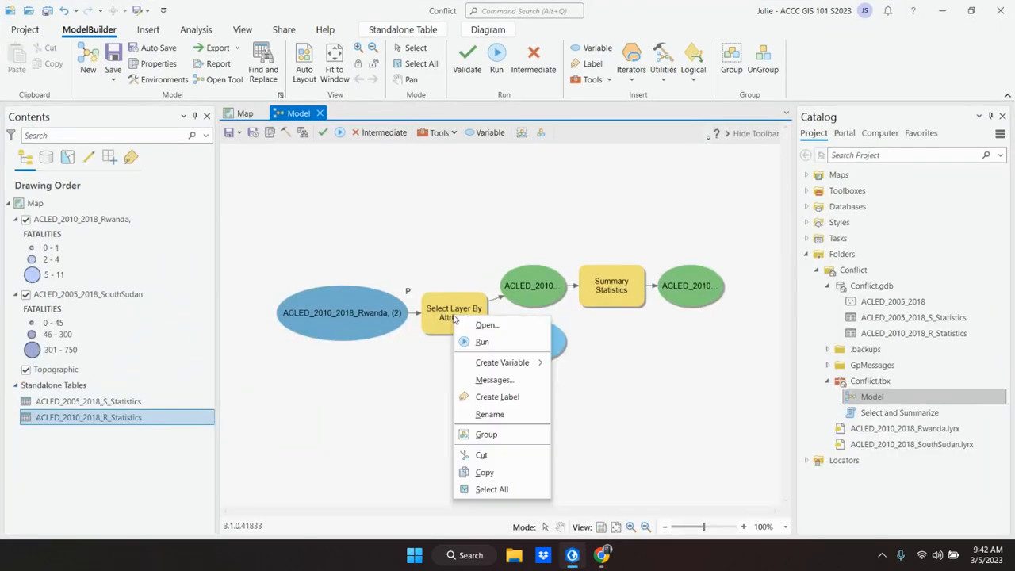
mouse_move(510, 364)
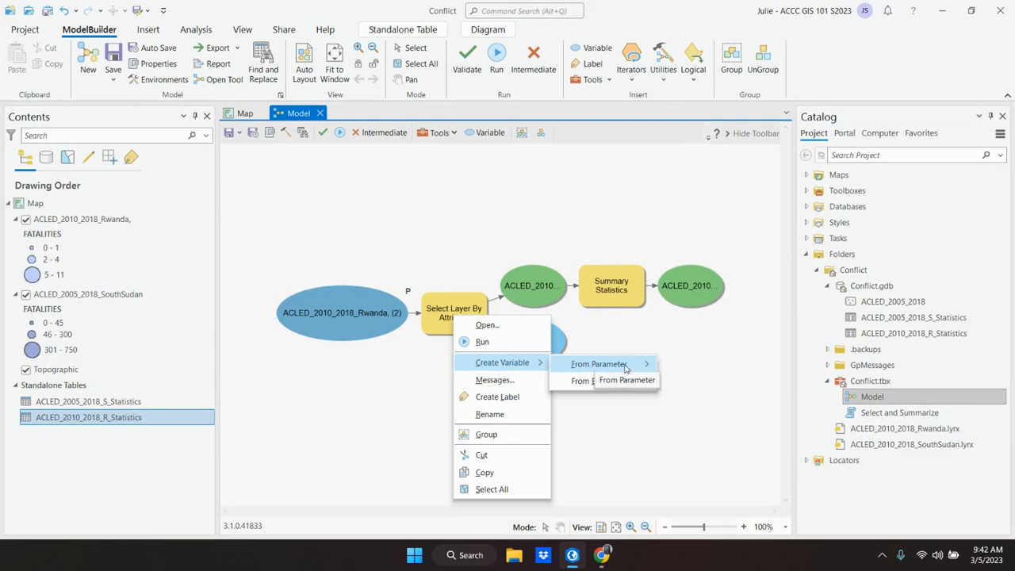
mouse_move(648, 367)
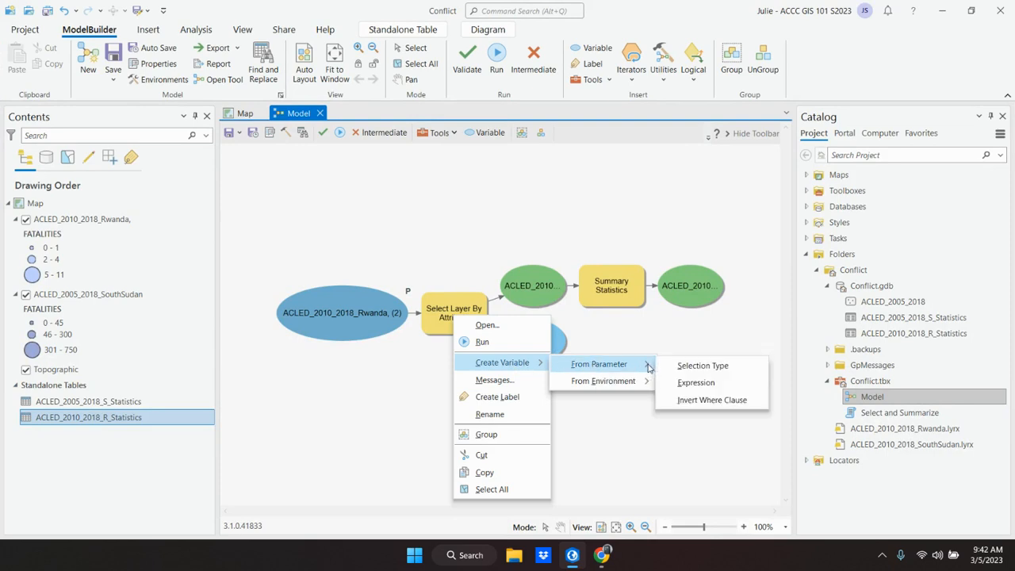
left_click(696, 384)
Step: Read textbook steps 3 to 5 on the Statistics Field(s) variable, parameters and layout, and return to ArcGIS Pro
left_click(564, 558)
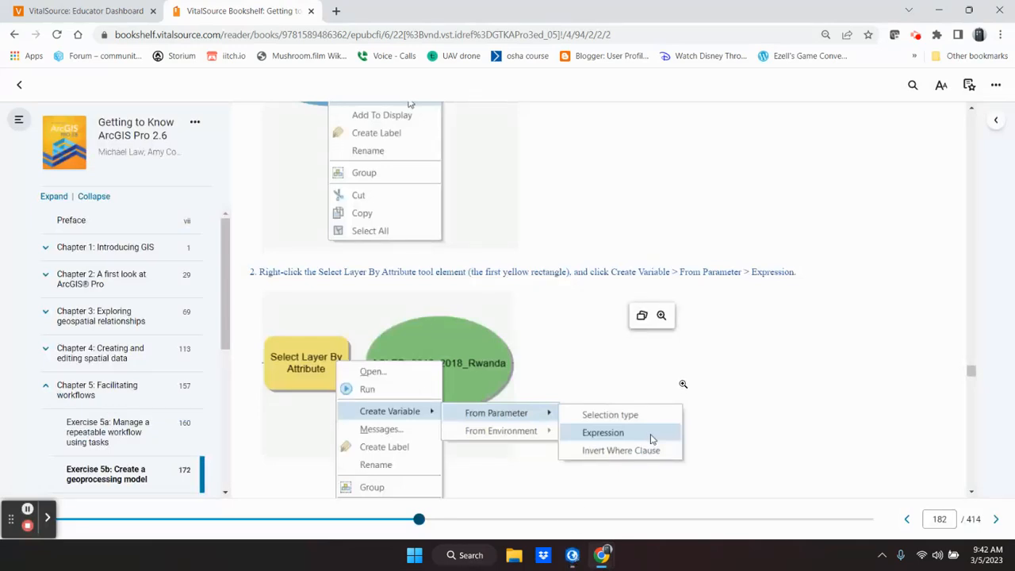
scroll(683, 384, "down", 4)
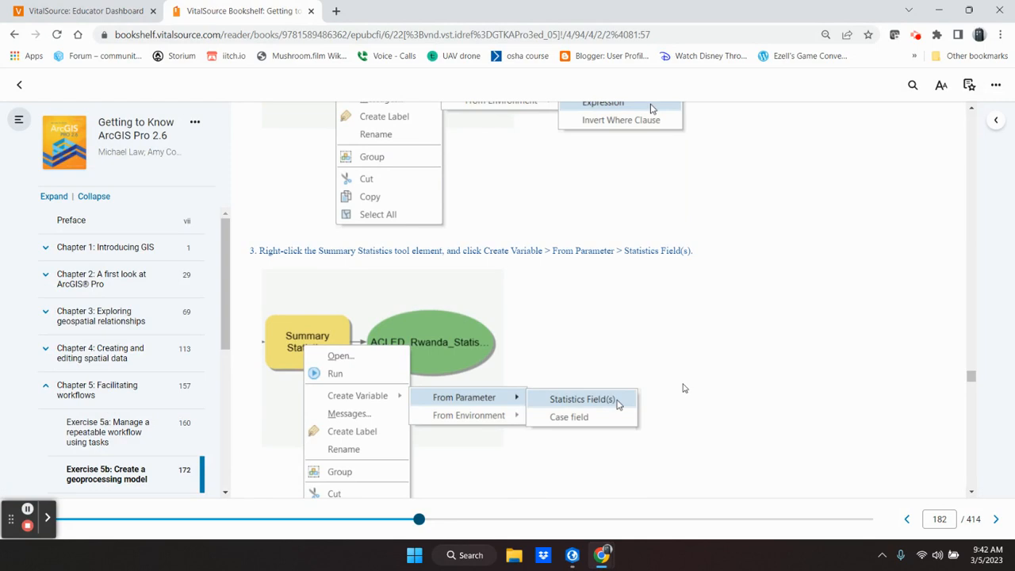
scroll(684, 387, "down", 3)
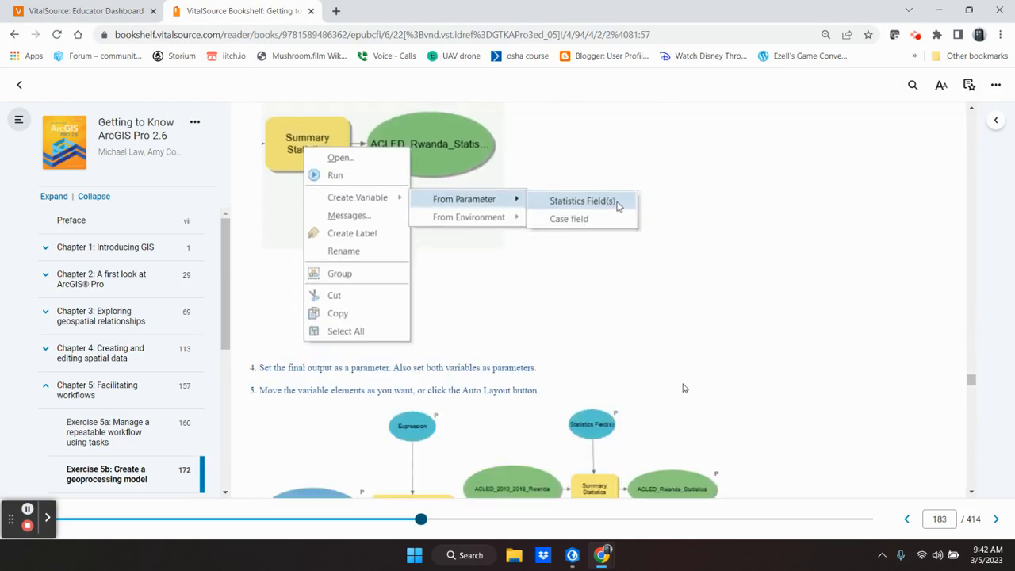
scroll(685, 388, "up", 2)
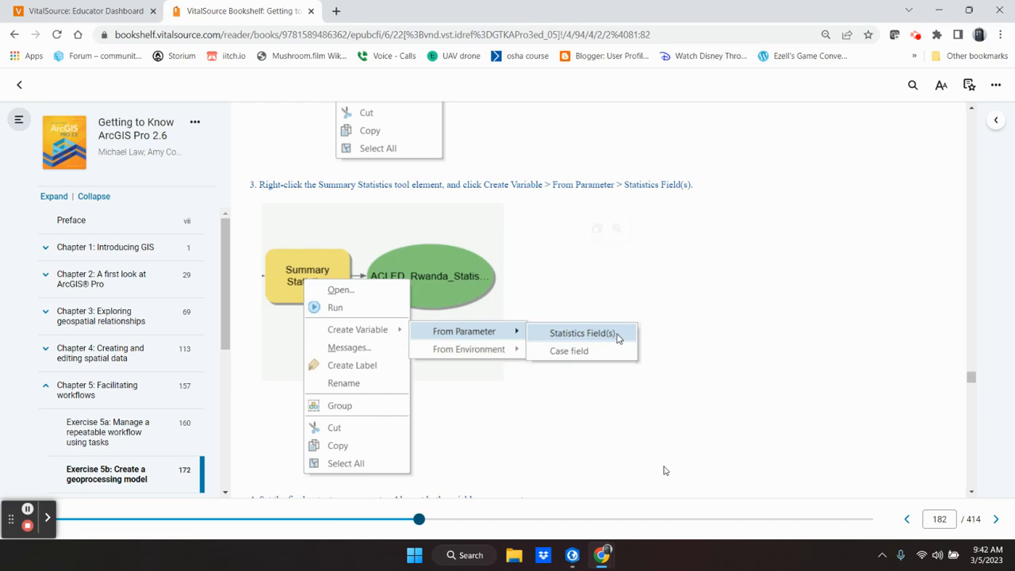
left_click(574, 560)
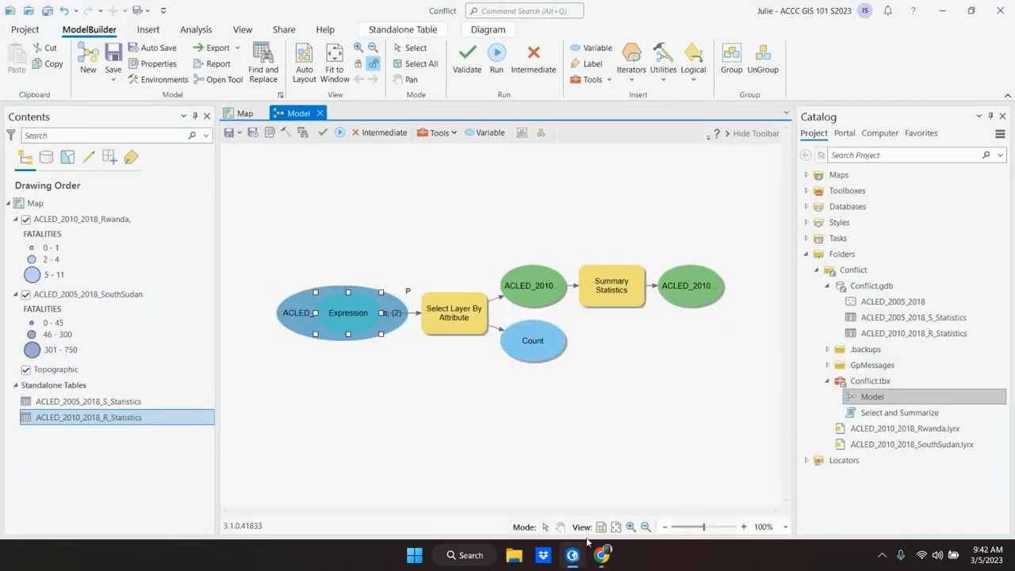
Step: Create a Statistics Fields variable from the Summary Statistics tool's parameters, rechecking textbook step 3 along the way
right_click(613, 287)
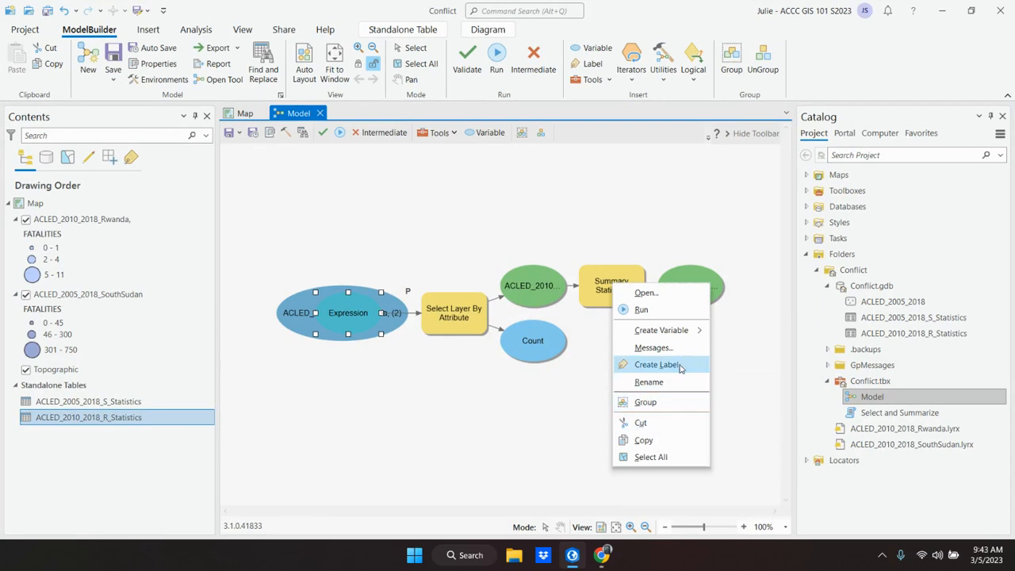
left_click(600, 286)
right_click(598, 285)
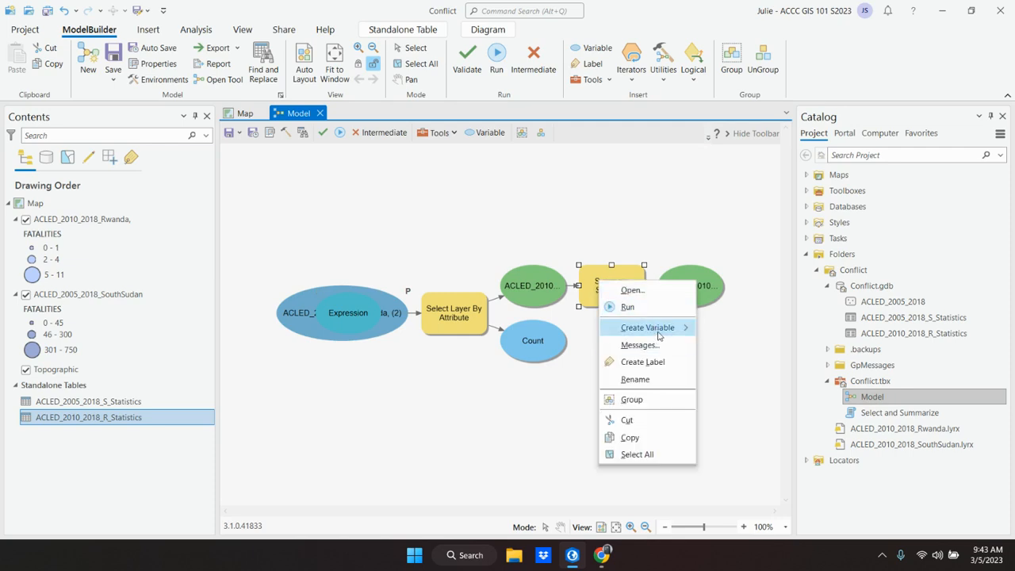
mouse_move(659, 332)
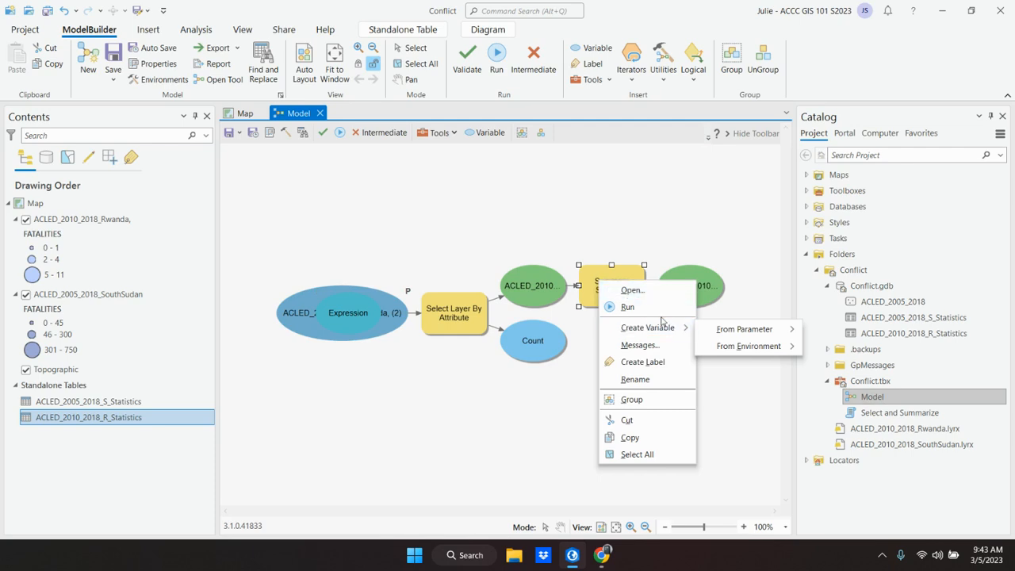
mouse_move(793, 332)
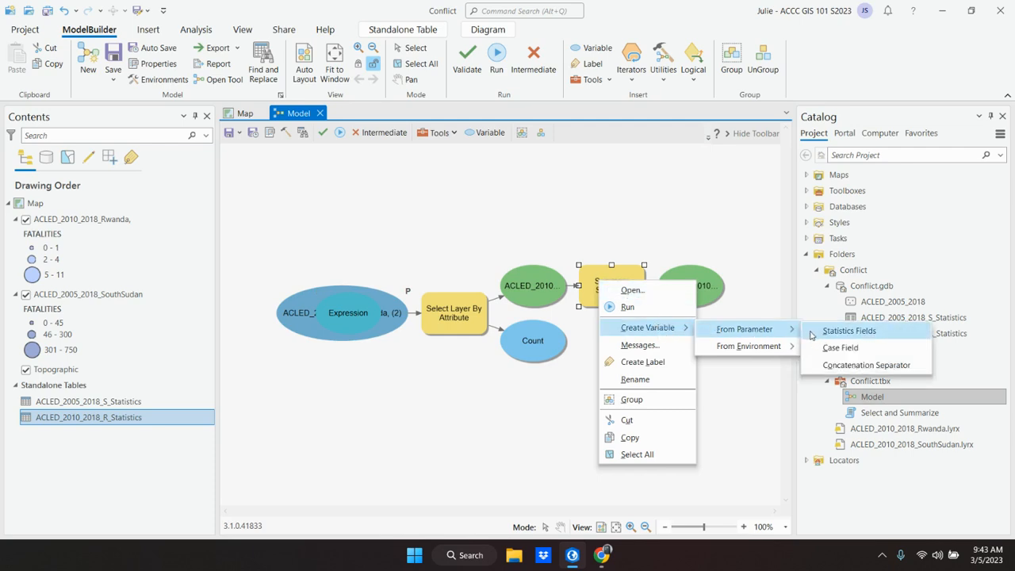
left_click(578, 560)
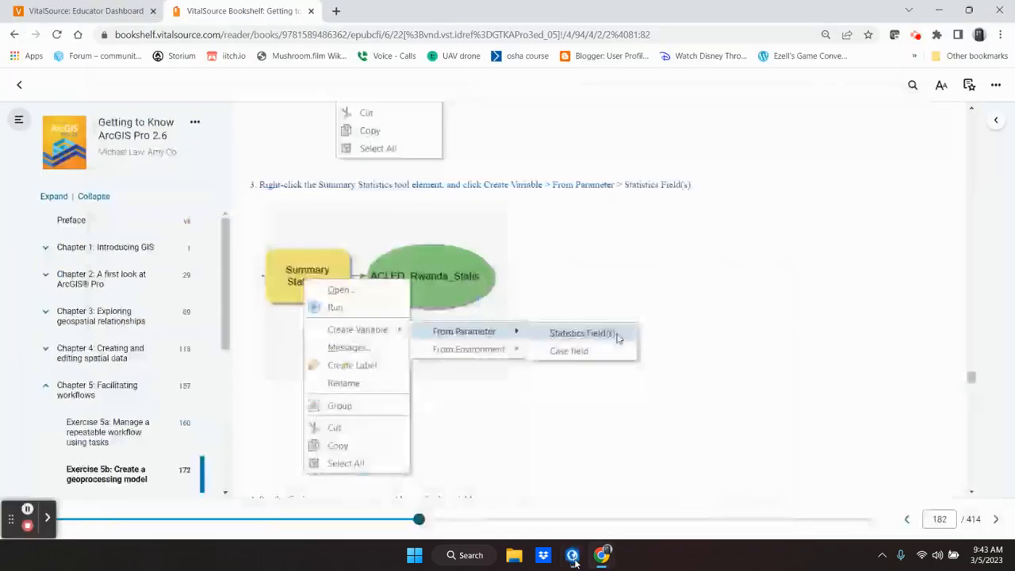
left_click(574, 560)
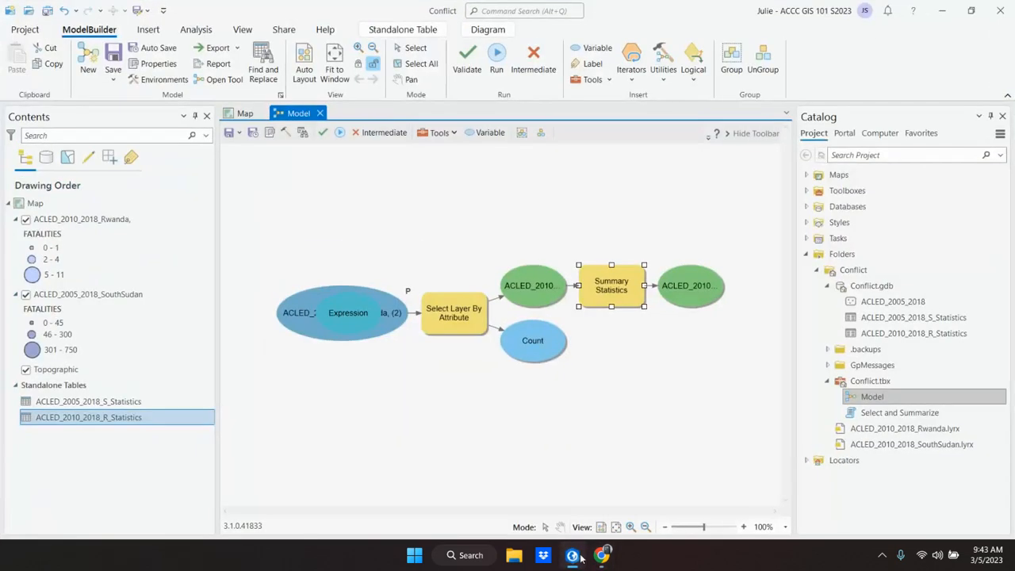
right_click(611, 288)
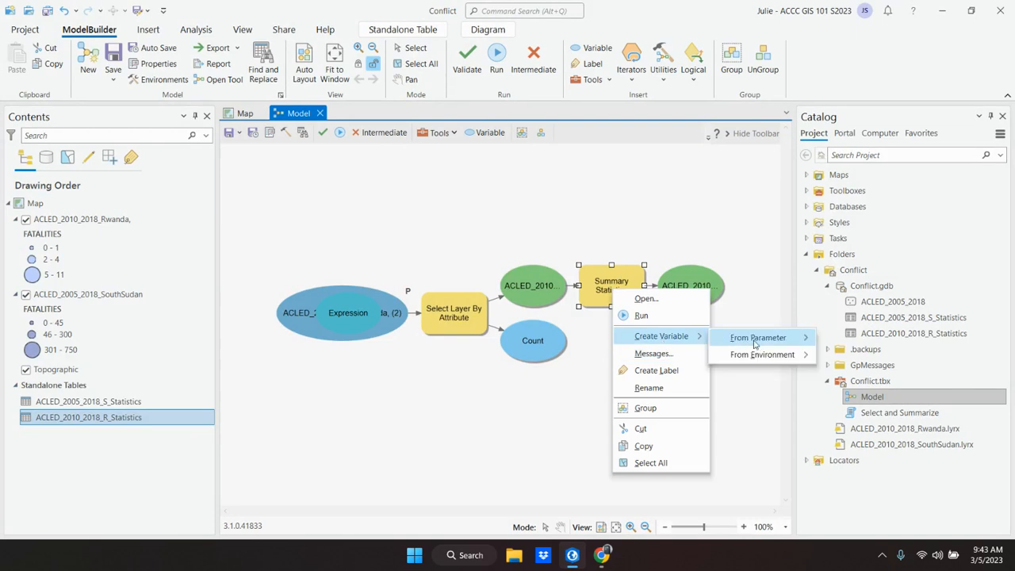
mouse_move(763, 343)
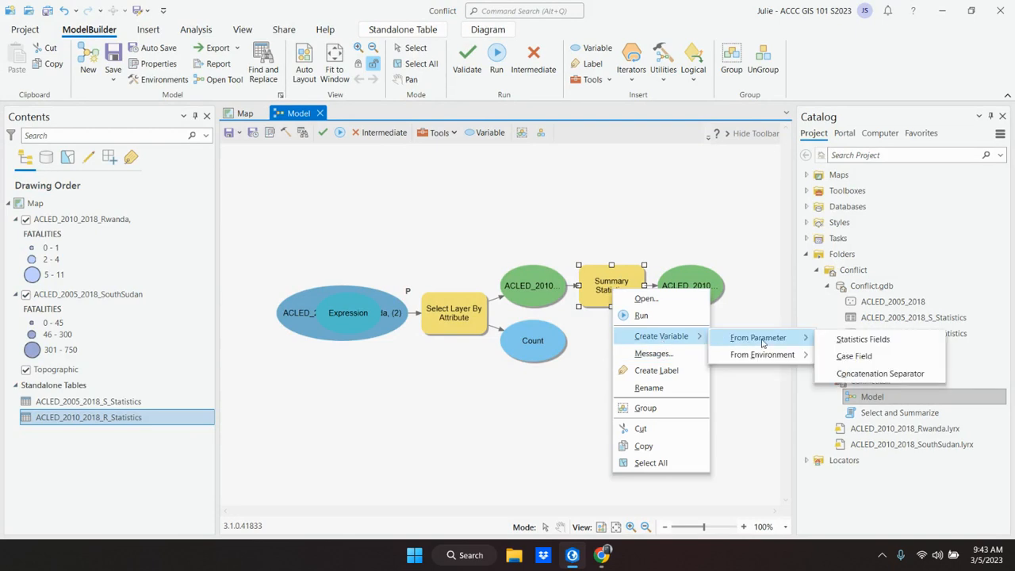
left_click(863, 339)
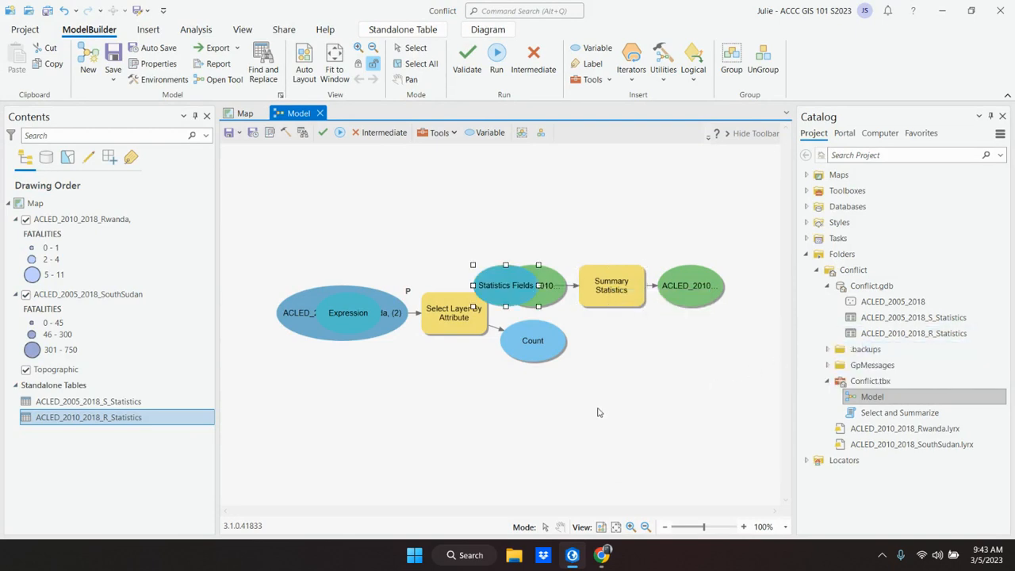
Step: Read textbook steps 4 to 8 on setting parameters, arranging the variables and running the model tool, and return to ArcGIS Pro
left_click(602, 555)
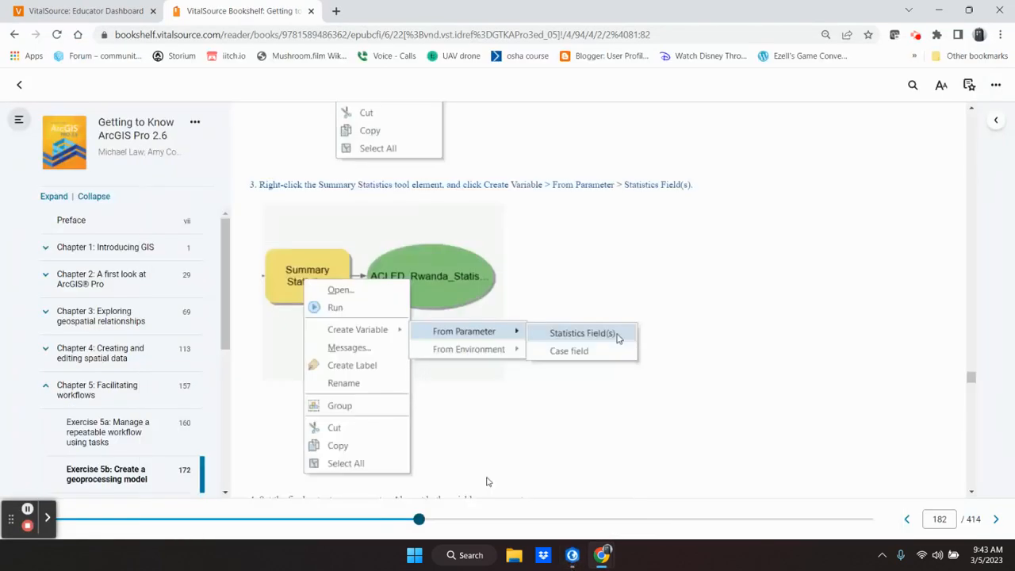
scroll(490, 488, "down", 3)
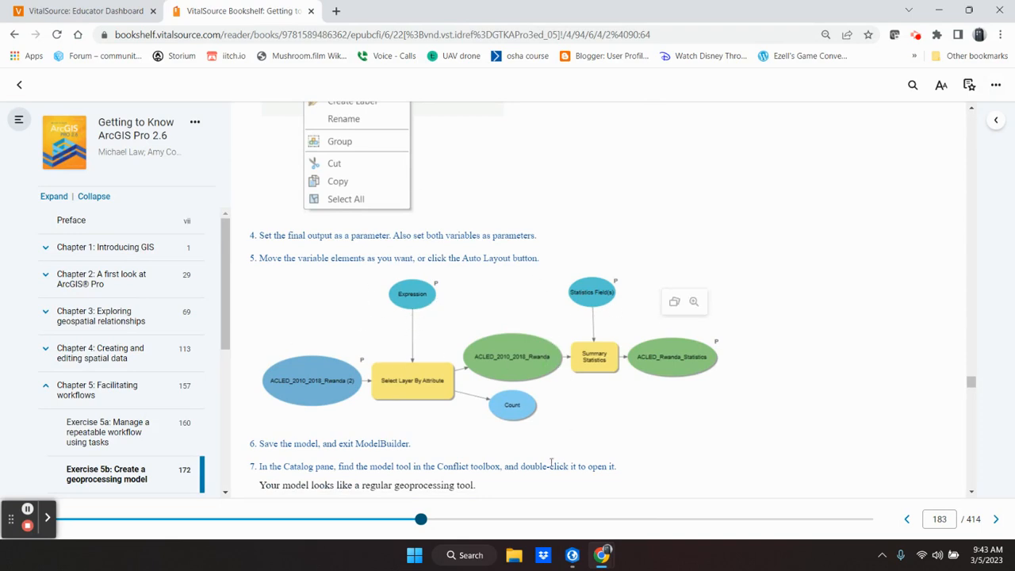
mouse_move(601, 540)
scroll(582, 450, "up", 3)
scroll(582, 447, "down", 5)
scroll(582, 449, "up", 1)
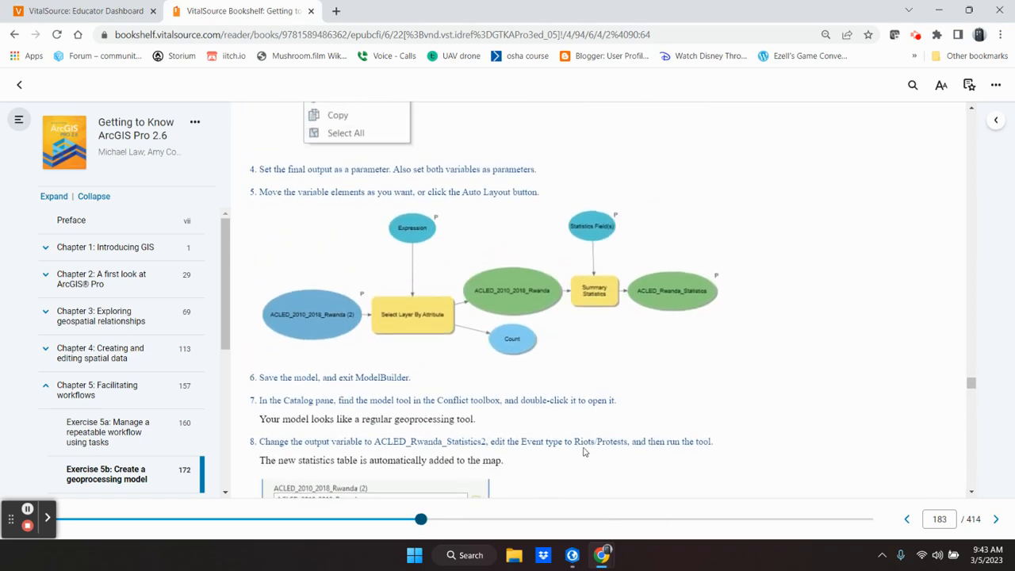
left_click(571, 558)
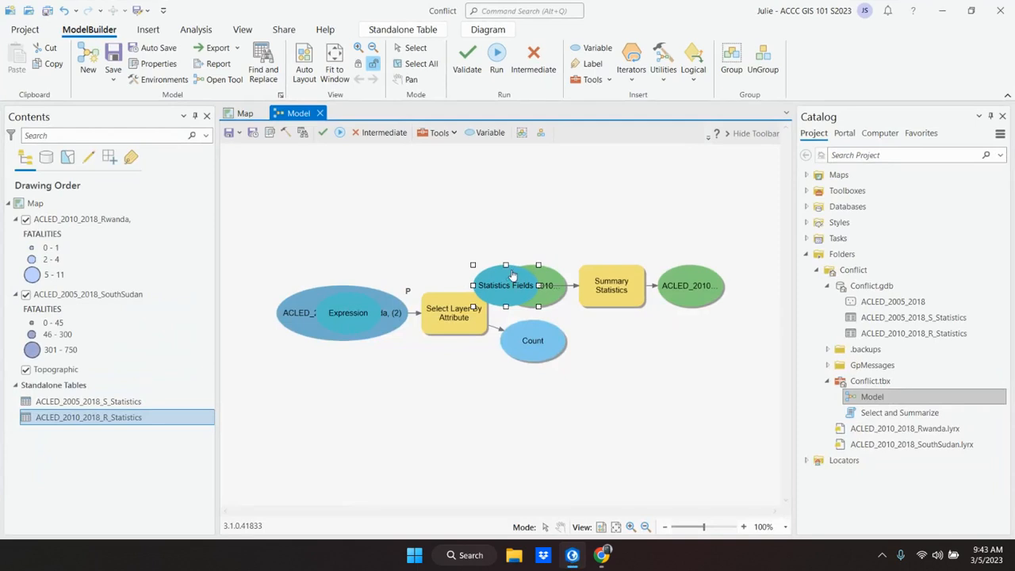
Step: Move the Statistics Fields variable above the Summary Statistics tool and the Expression variable above Select Layer By Attribute
left_click_drag(490, 287, 596, 193)
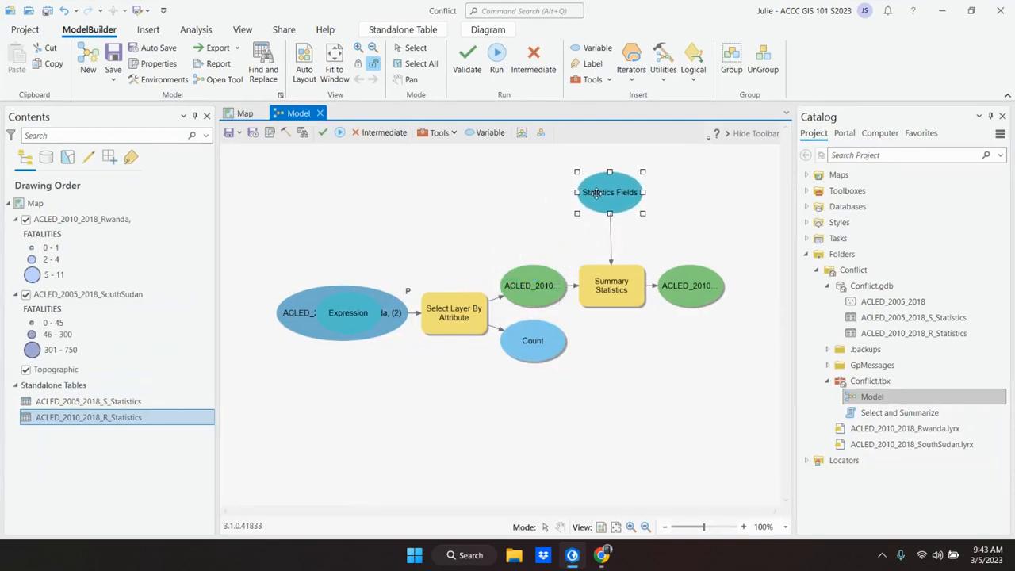
left_click(350, 302)
left_click_drag(351, 305, 455, 189)
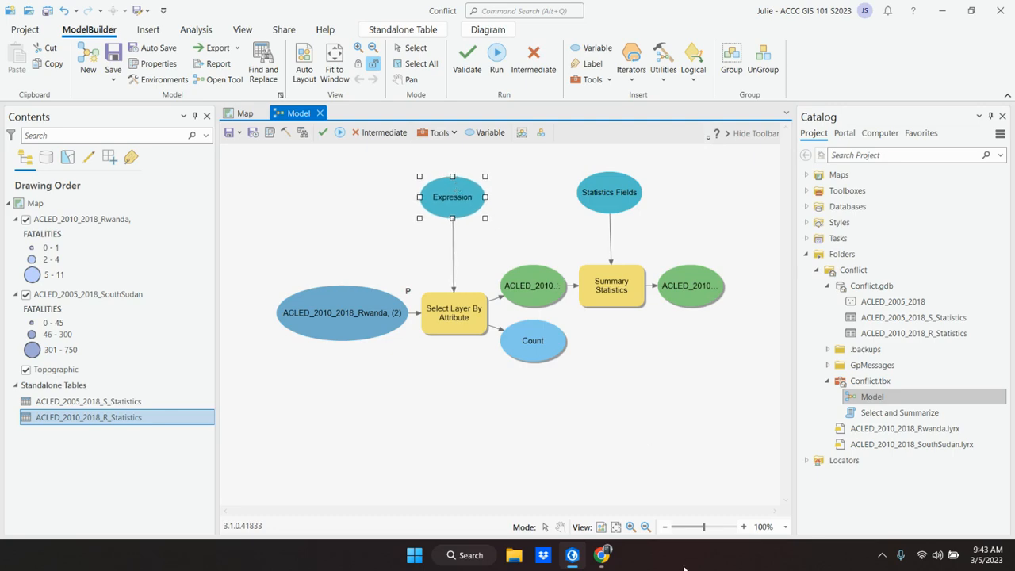
Step: Recheck textbook steps 3 and 4 on which model elements to set as parameters, and return to ArcGIS Pro
left_click(572, 558)
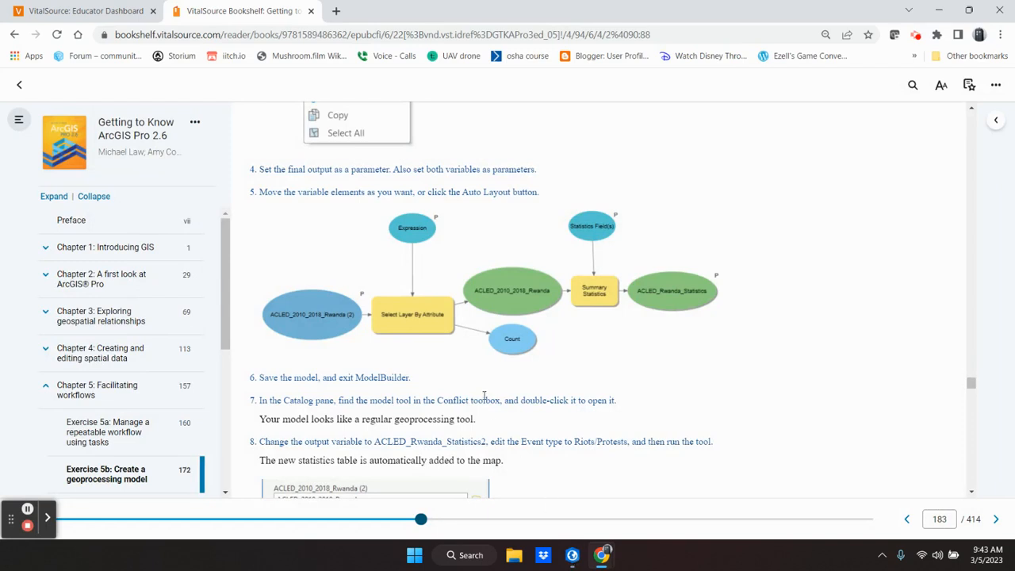
scroll(485, 394, "up", 1)
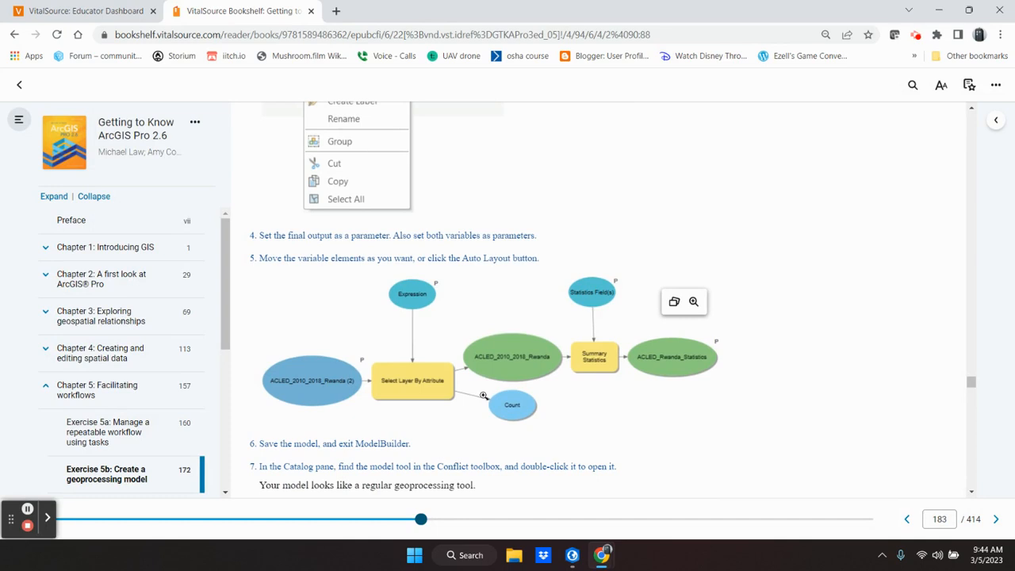
scroll(460, 344, "up", 3)
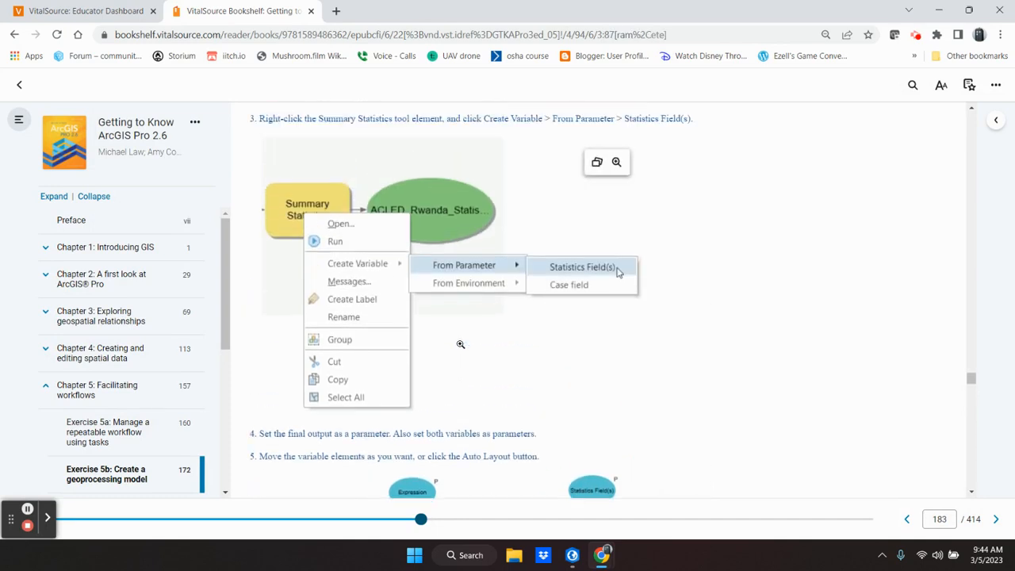
scroll(460, 344, "down", 2)
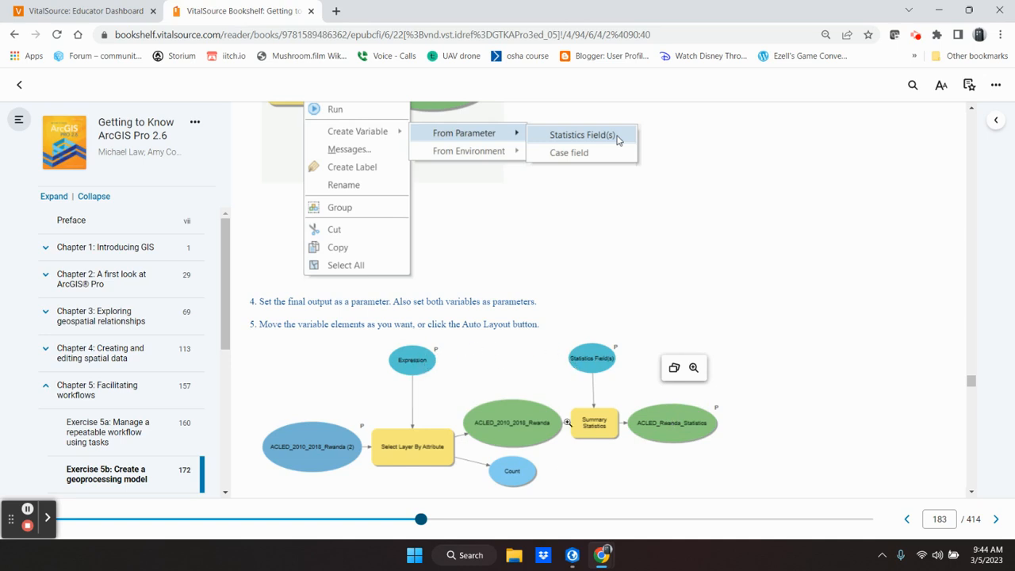
mouse_move(573, 565)
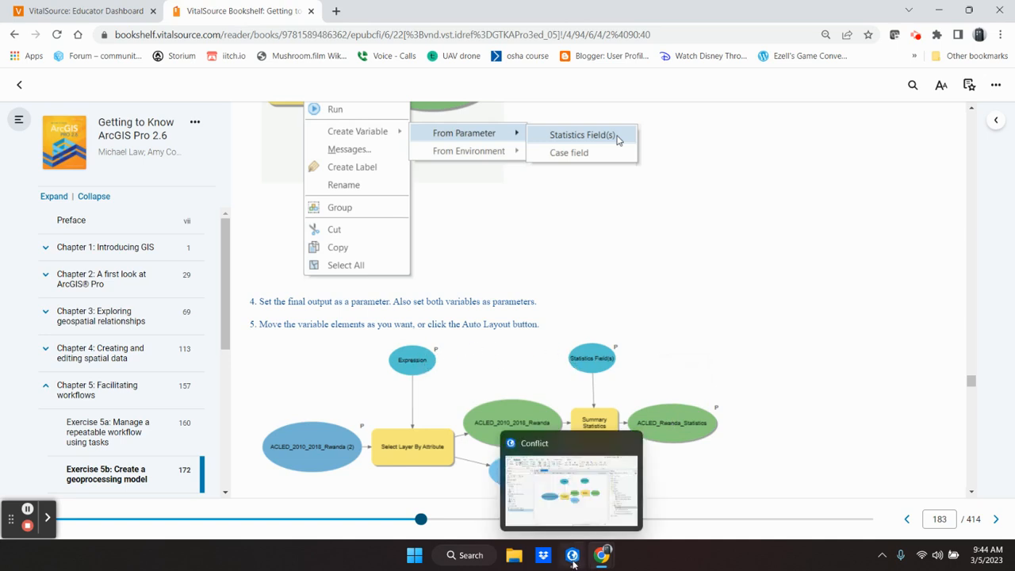
left_click(572, 555)
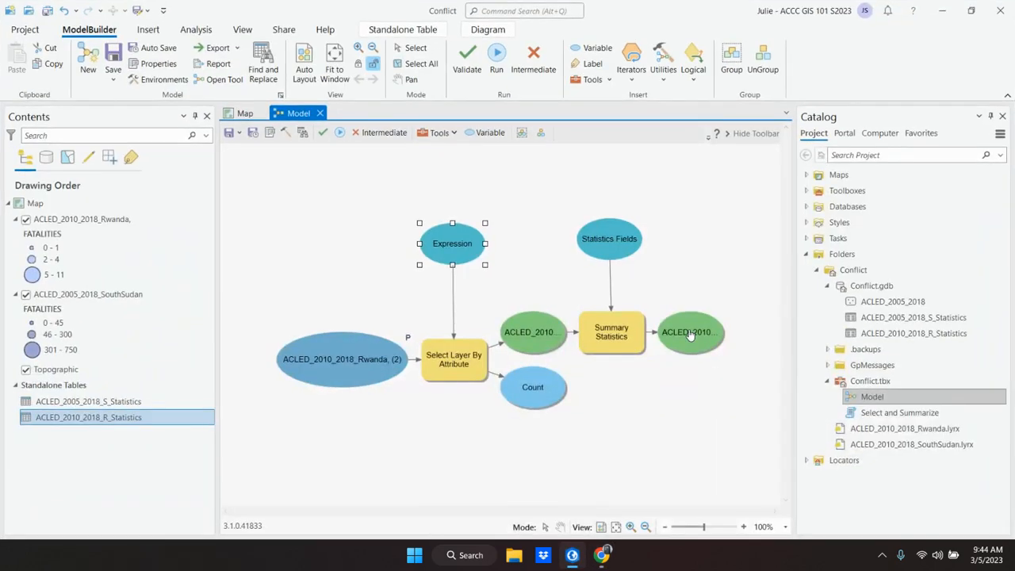
Step: Set the final Summary Statistics output, the Statistics Fields variable and the Expression variable as model parameters
right_click(690, 334)
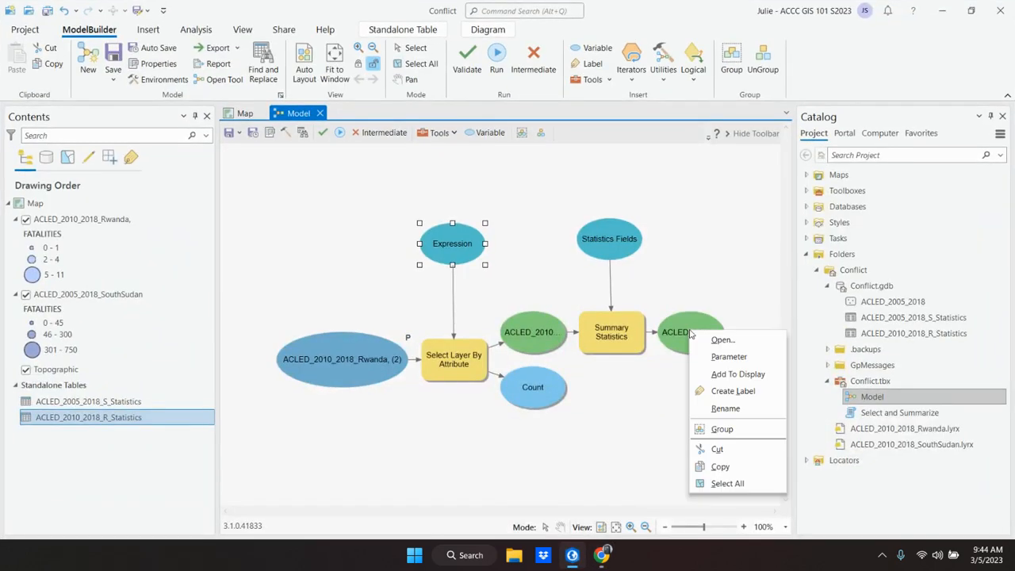
left_click(724, 359)
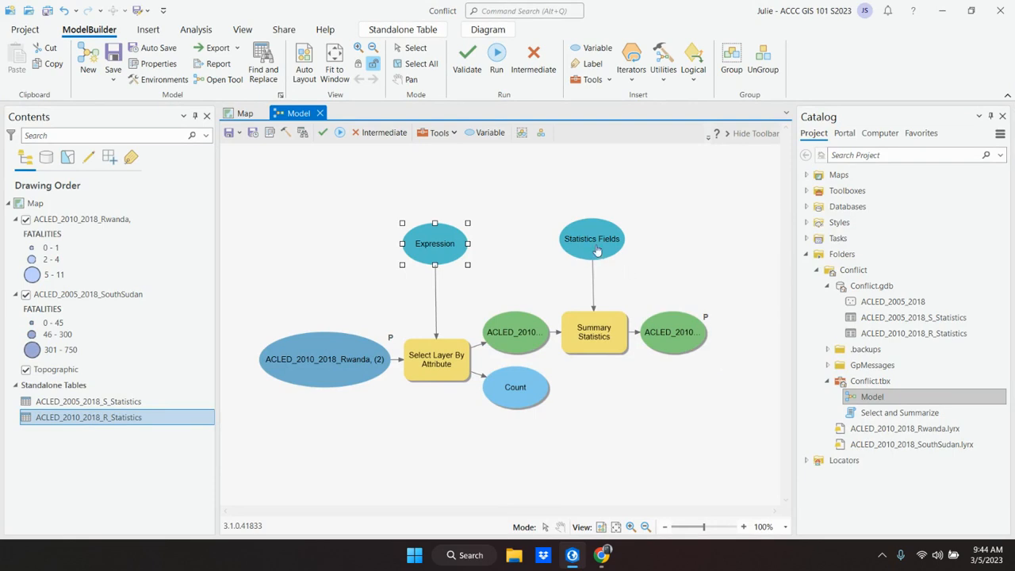
right_click(597, 251)
left_click(630, 273)
right_click(426, 243)
left_click(451, 266)
left_click(522, 245)
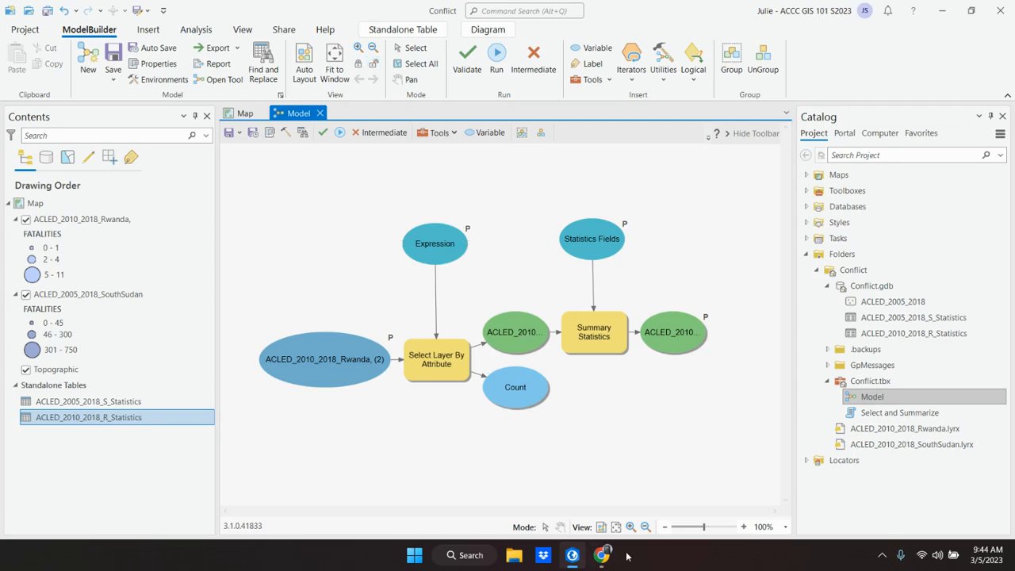
Step: Compare the model with the textbook's step 5 diagram and read steps 6 to 8 on saving and opening the tool
left_click(572, 558)
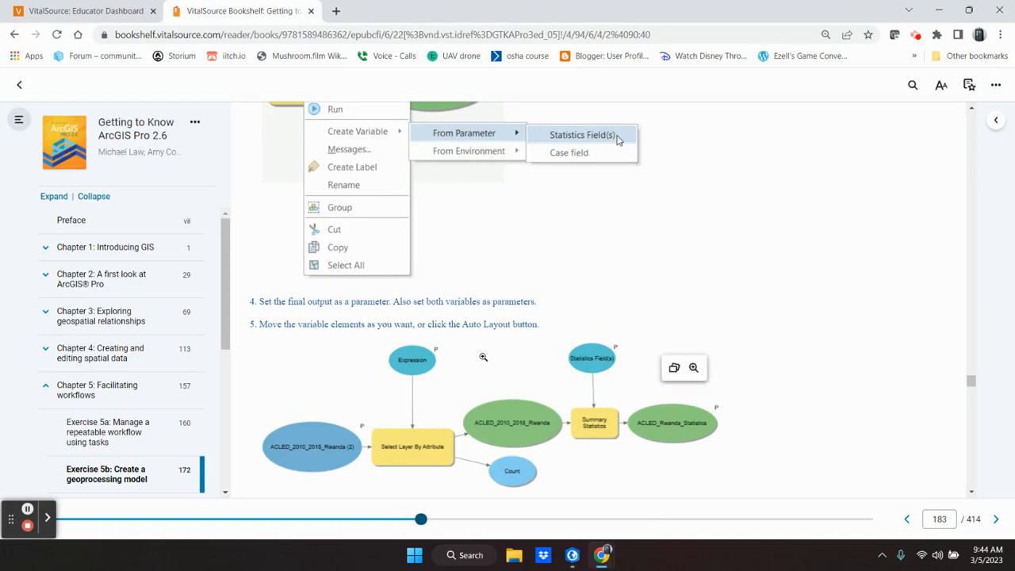
scroll(492, 344, "down", 1)
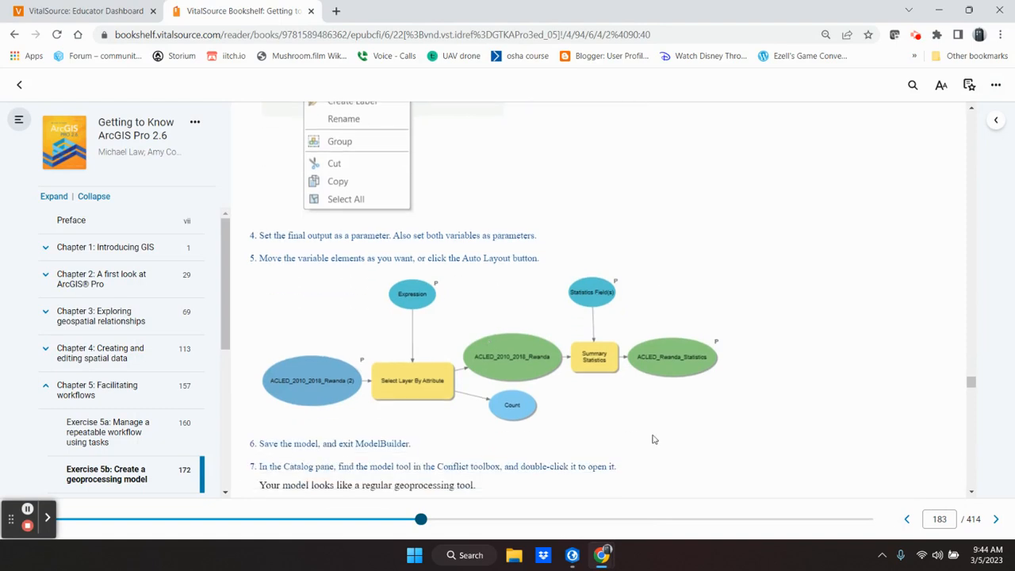
scroll(654, 437, "down", 1)
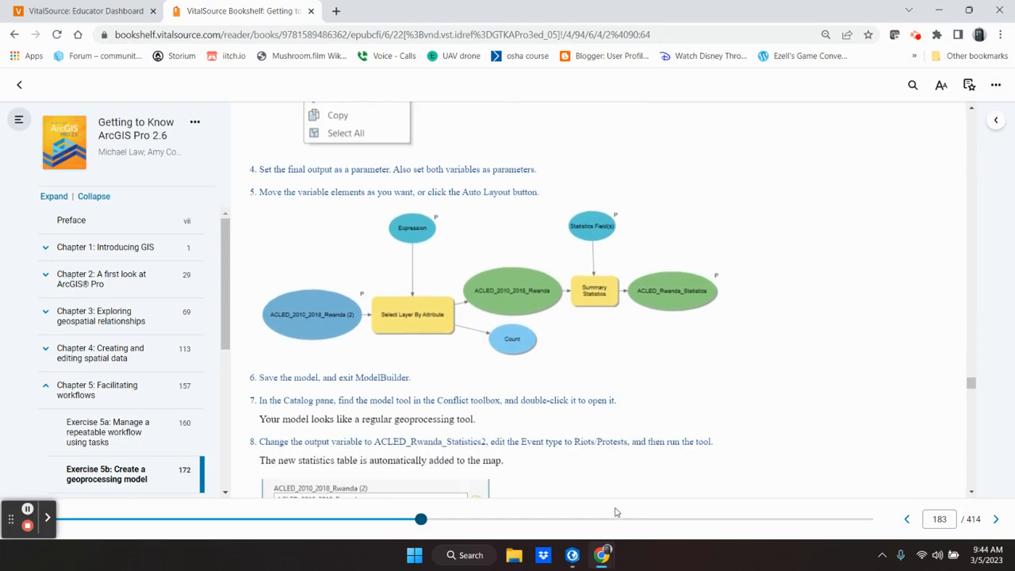
left_click(572, 556)
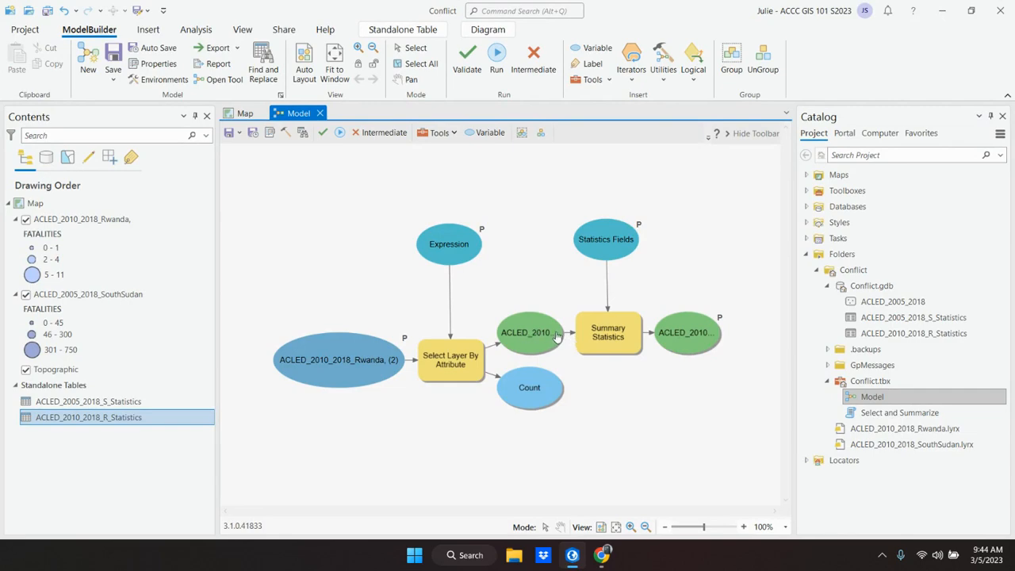
left_click(573, 556)
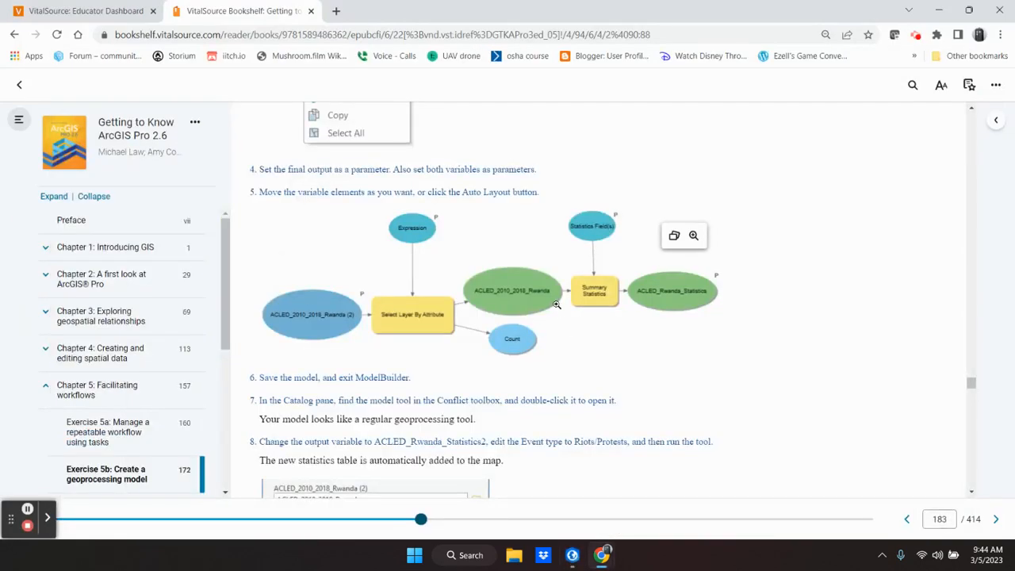
scroll(586, 387, "down", 1)
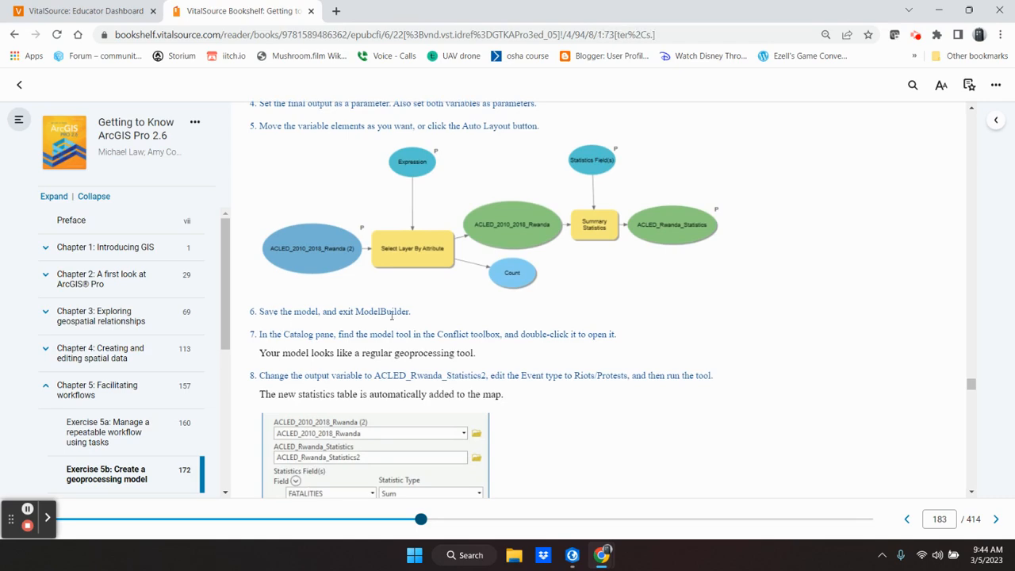
Step: Switch to ArcGIS Pro, save the model and close its ModelBuilder view
left_click(572, 556)
left_click(230, 134)
left_click(319, 113)
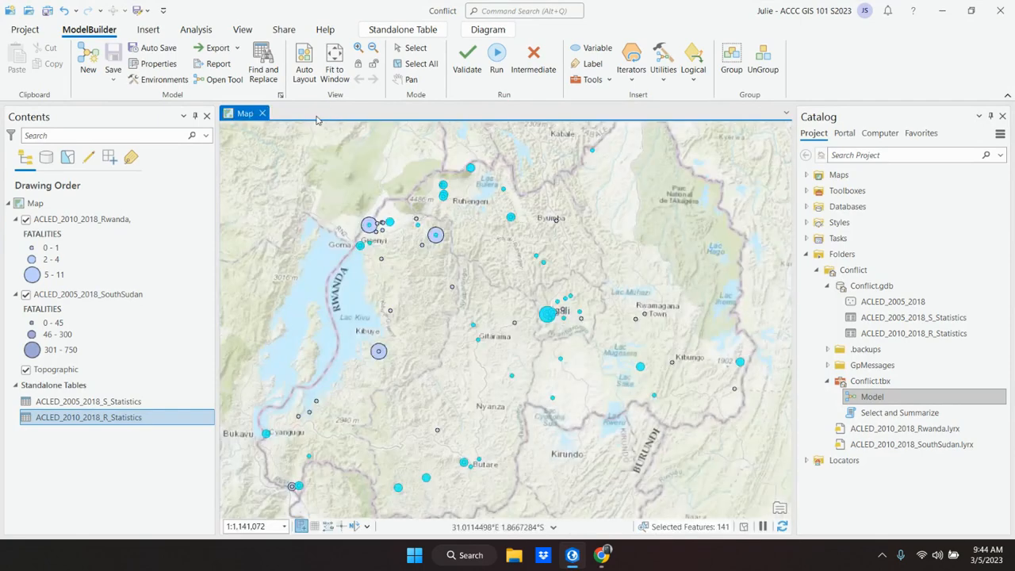
Step: Check textbook steps 7 and 8, then open Model from Conflict.tbx as a geoprocessing tool and move its pane over the map
left_click(573, 556)
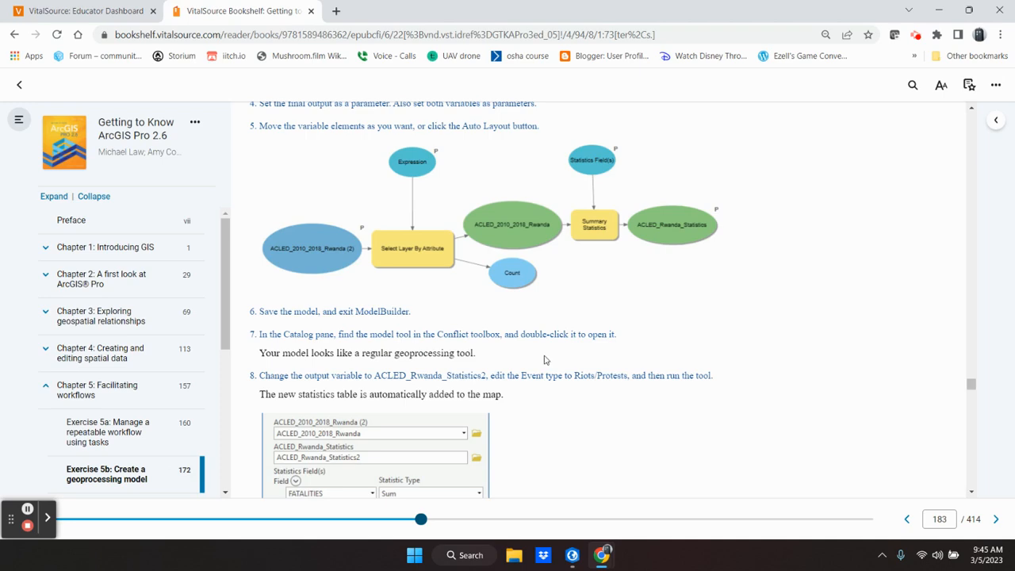
scroll(544, 359, "down", 2)
left_click(573, 556)
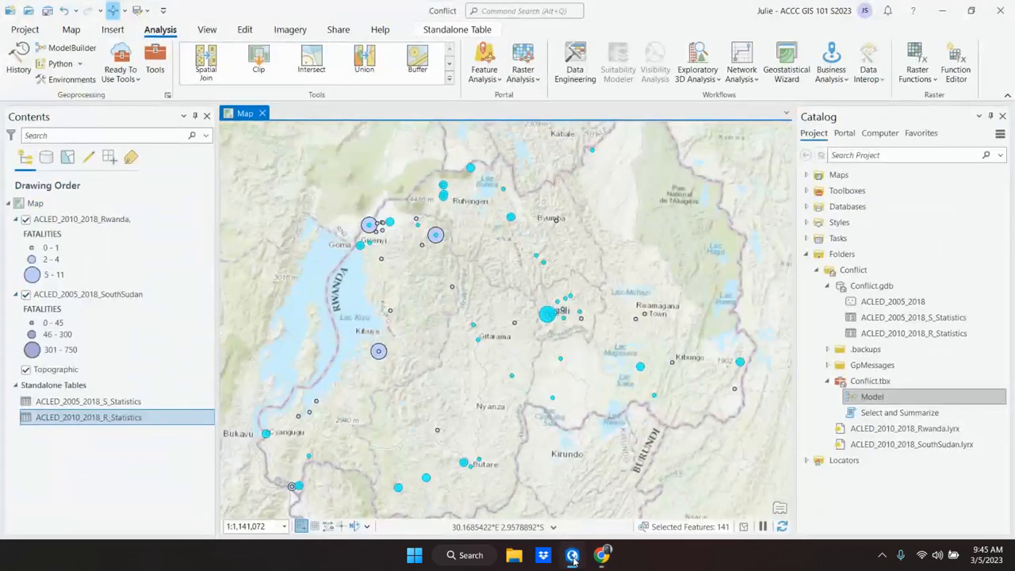
left_click(883, 400)
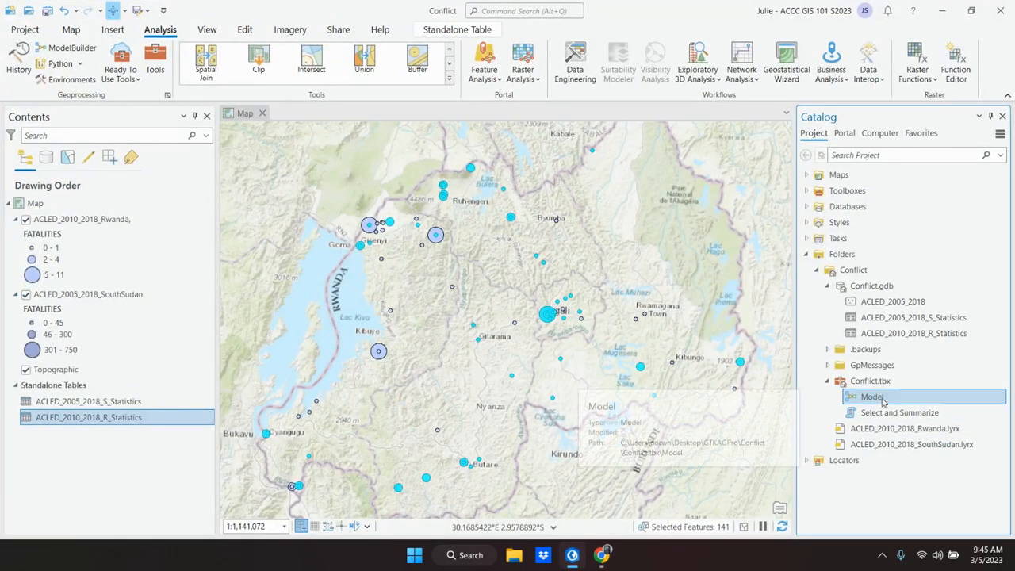
double_click(882, 399)
left_click_drag(768, 115, 641, 106)
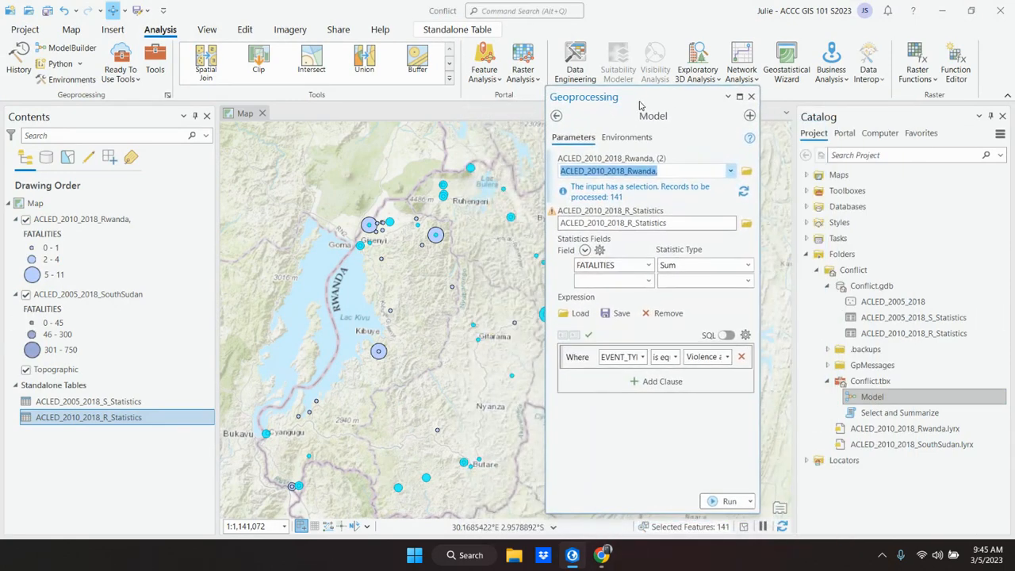
Step: Copy the output name ACLED_Rwanda_Statistics2 from textbook step 8
left_click(572, 556)
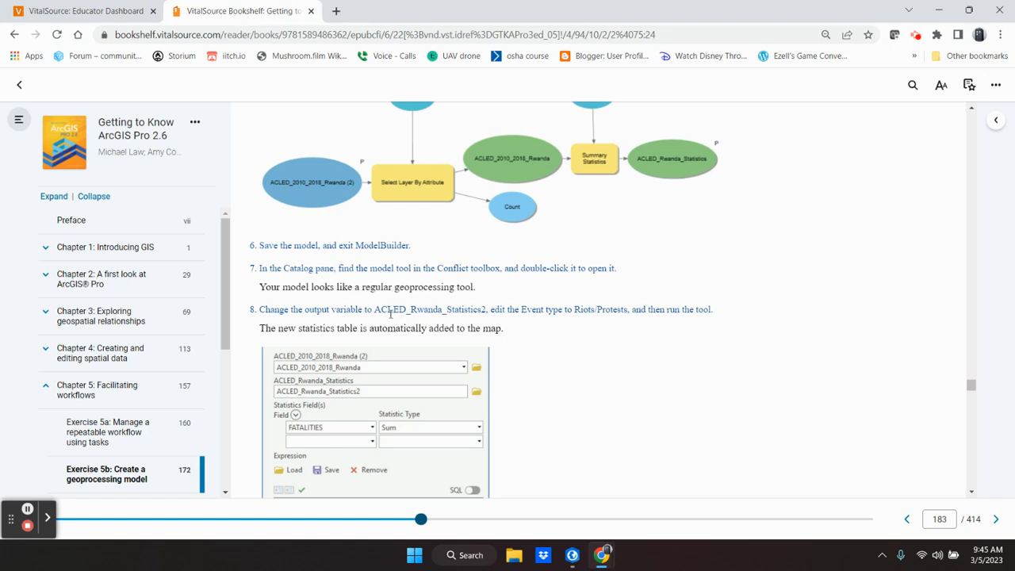
left_click_drag(375, 310, 487, 310)
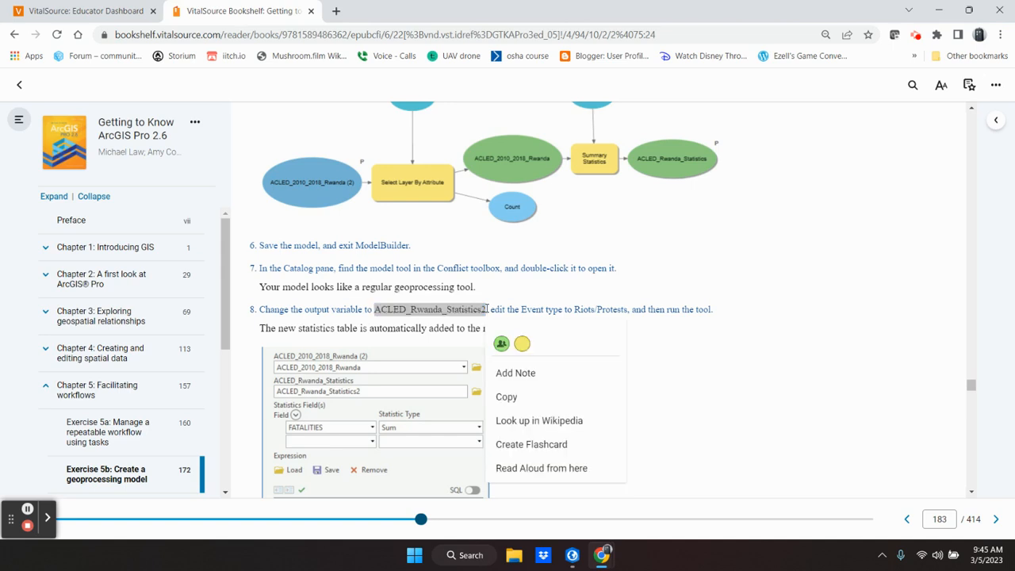
left_click(517, 399)
mouse_move(603, 559)
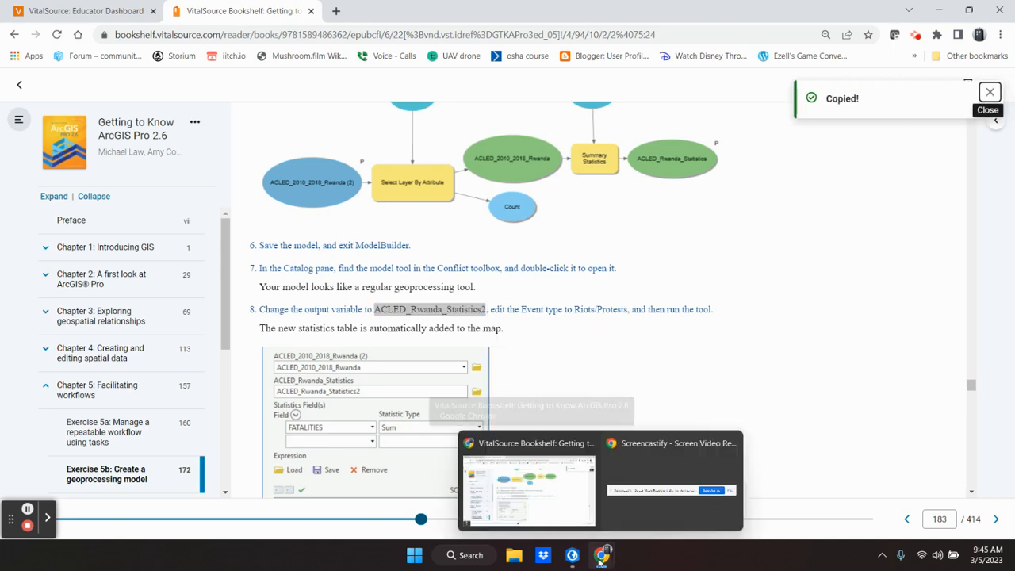
left_click(544, 500)
Step: Return to ArcGIS Pro and rename the Model tool's output table in Conflict.gdb as ACLED_Rwanda_Statistics2
left_click(572, 555)
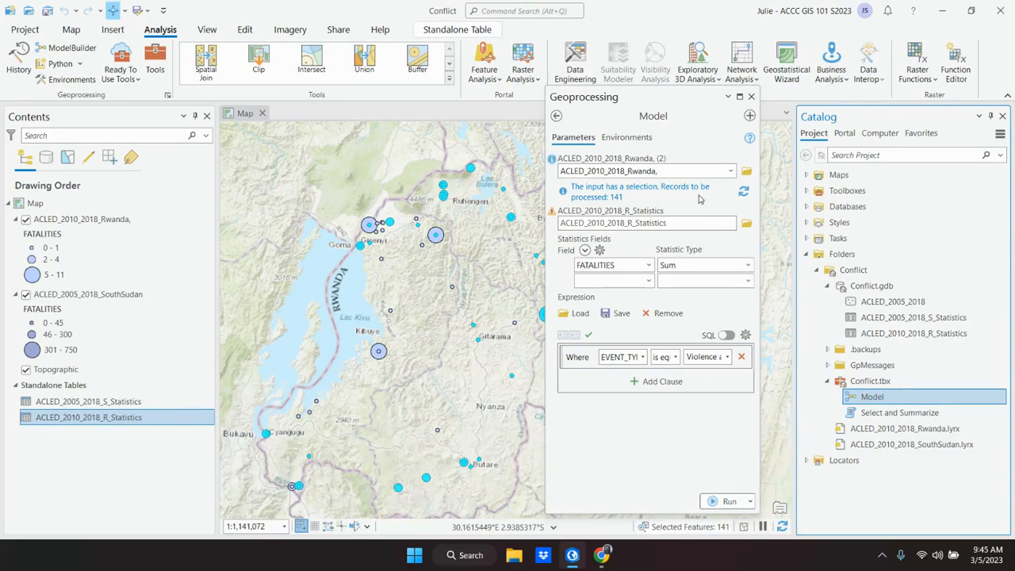
left_click(573, 557)
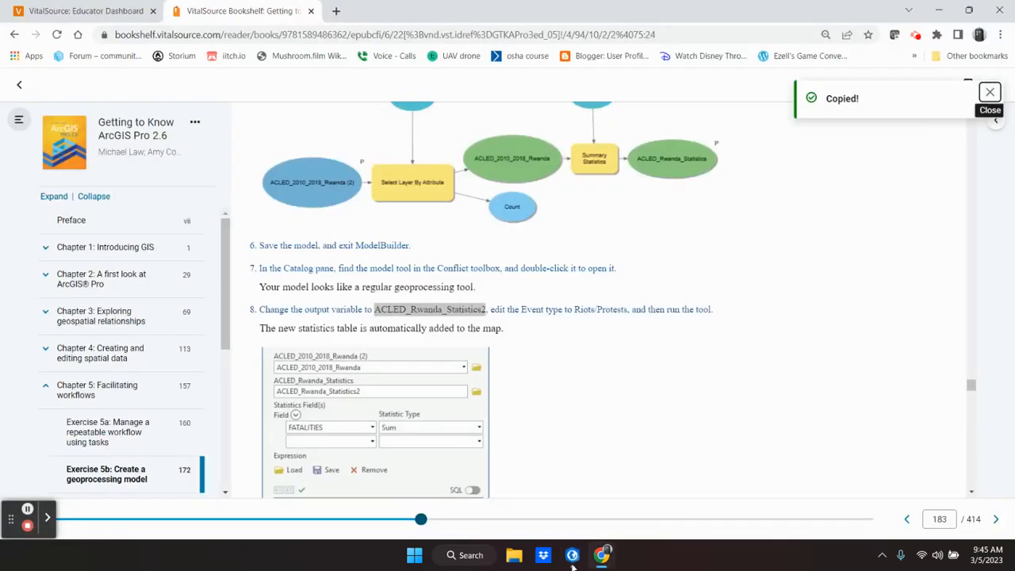
left_click(572, 559)
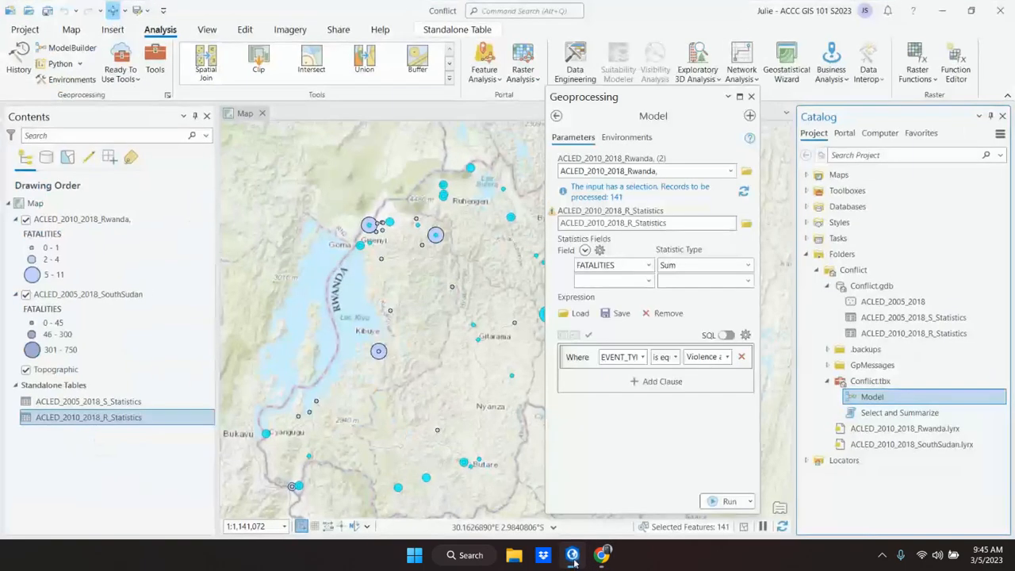
left_click(704, 225)
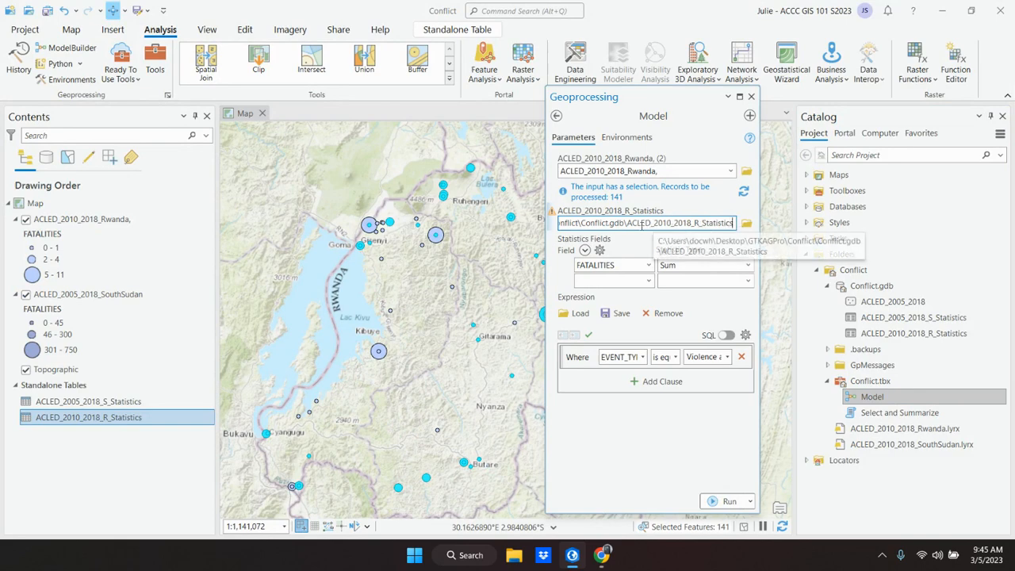
left_click_drag(626, 223, 733, 222)
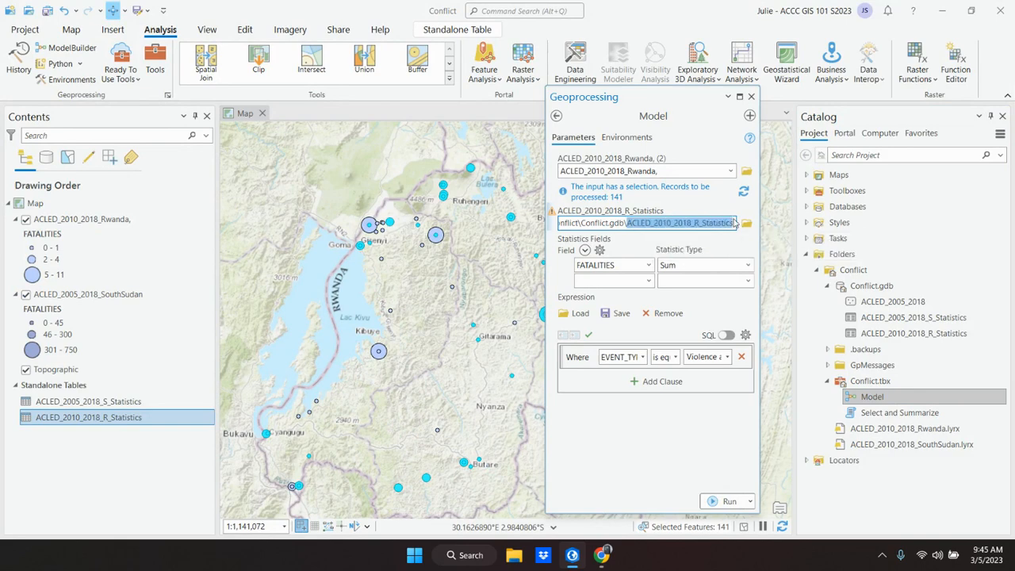
key("ctrl+v")
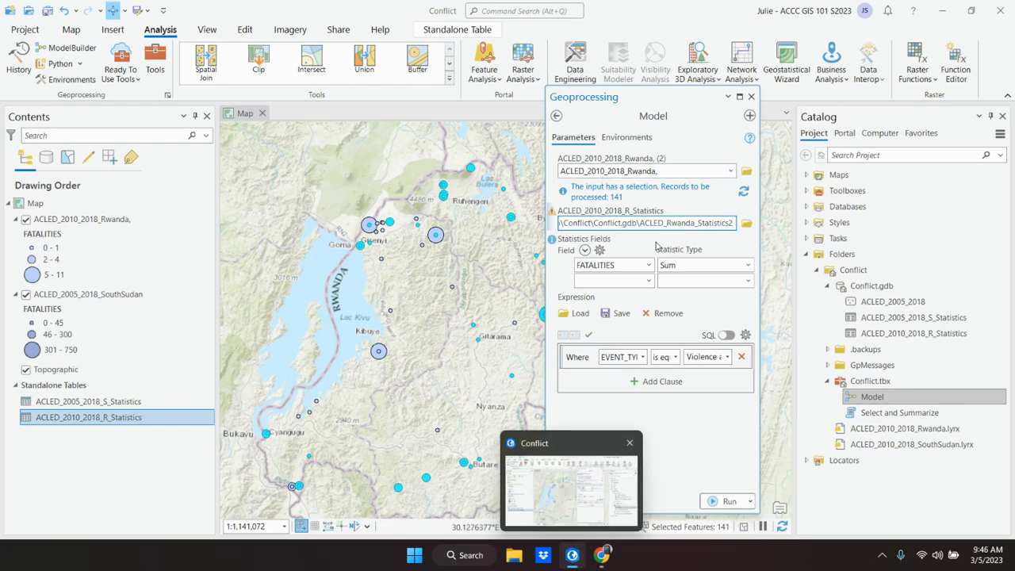
left_click(571, 562)
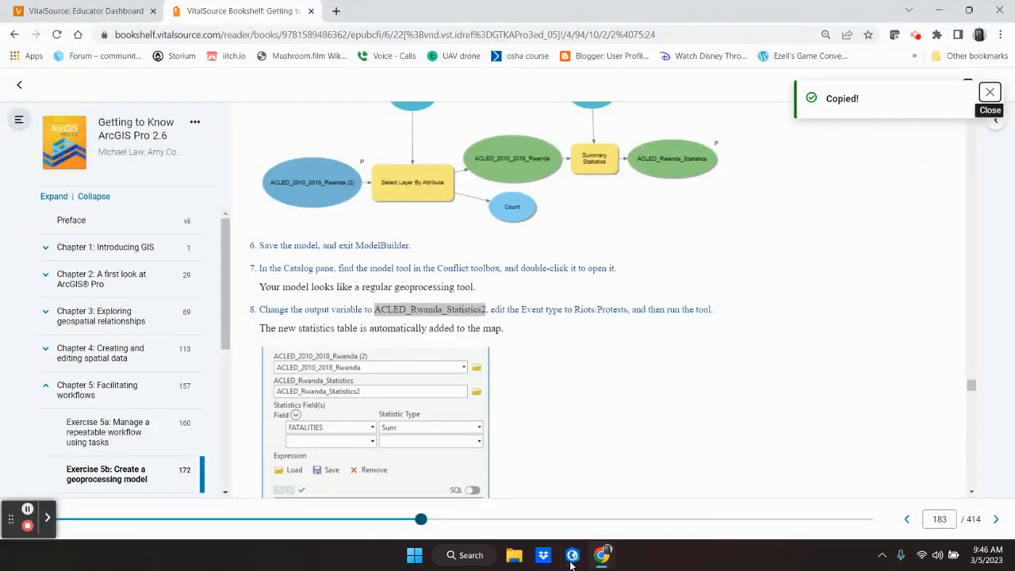
left_click(572, 555)
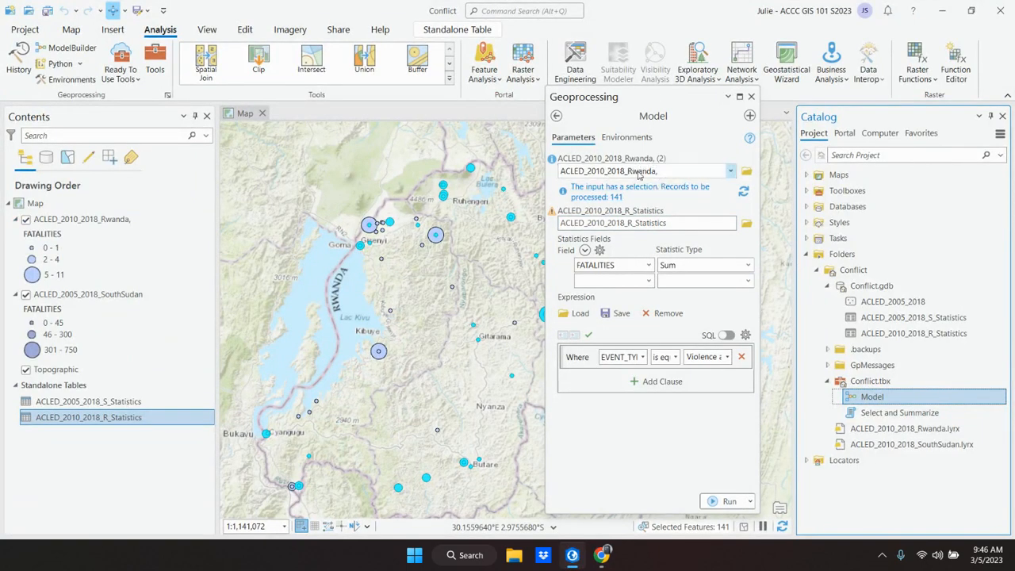
left_click(517, 560)
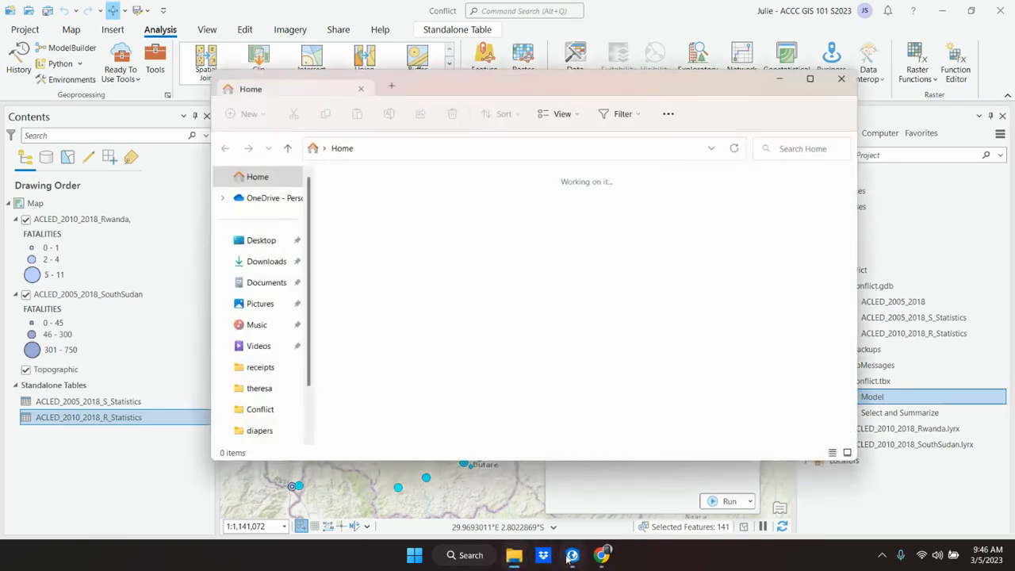
left_click(841, 82)
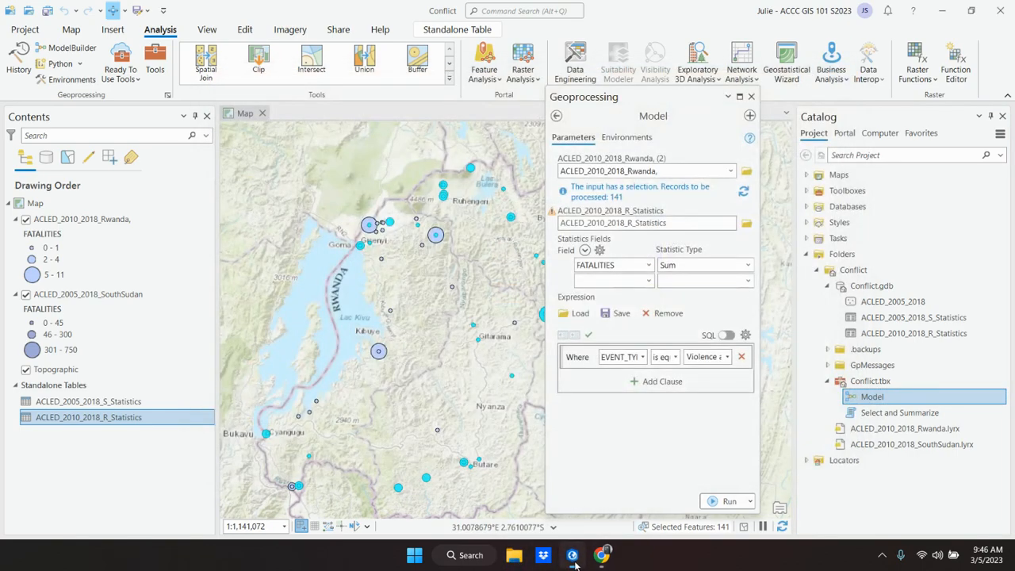
Step: Switch to the VitalSource textbook in Chrome and check the step 8 illustration of the model tool's parameters
mouse_move(602, 555)
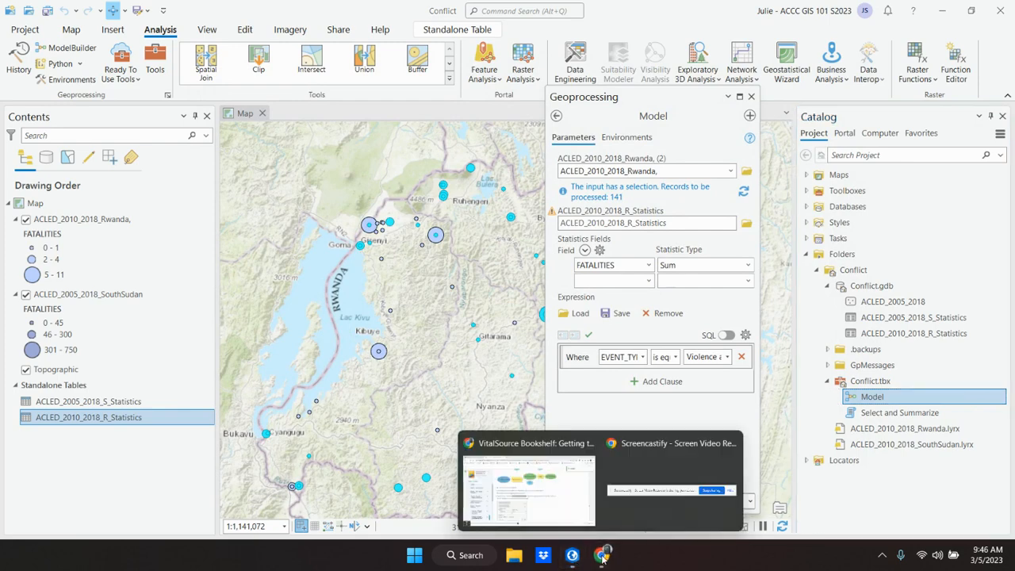
left_click(553, 523)
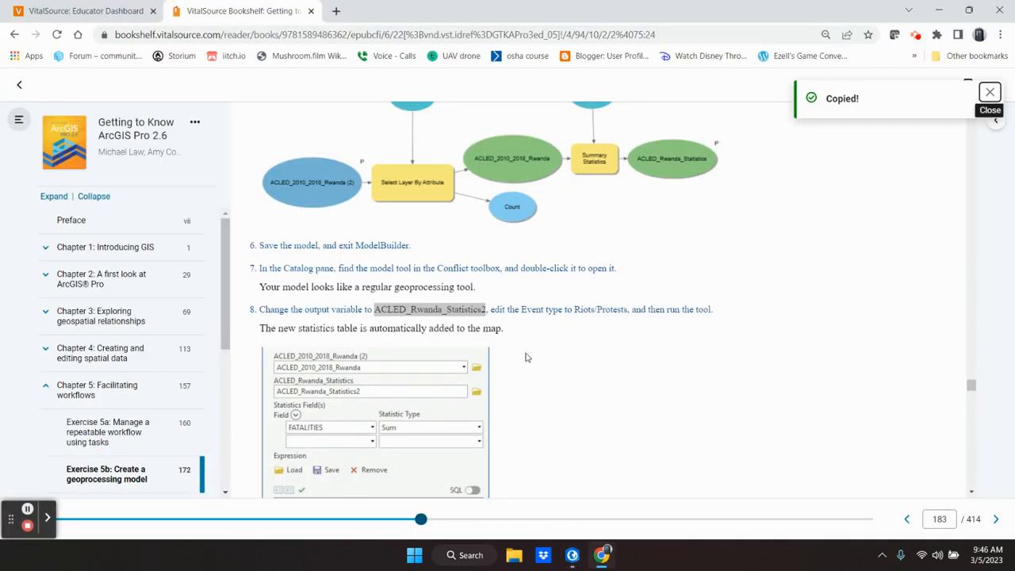
left_click(521, 346)
scroll(521, 345, "down", 2)
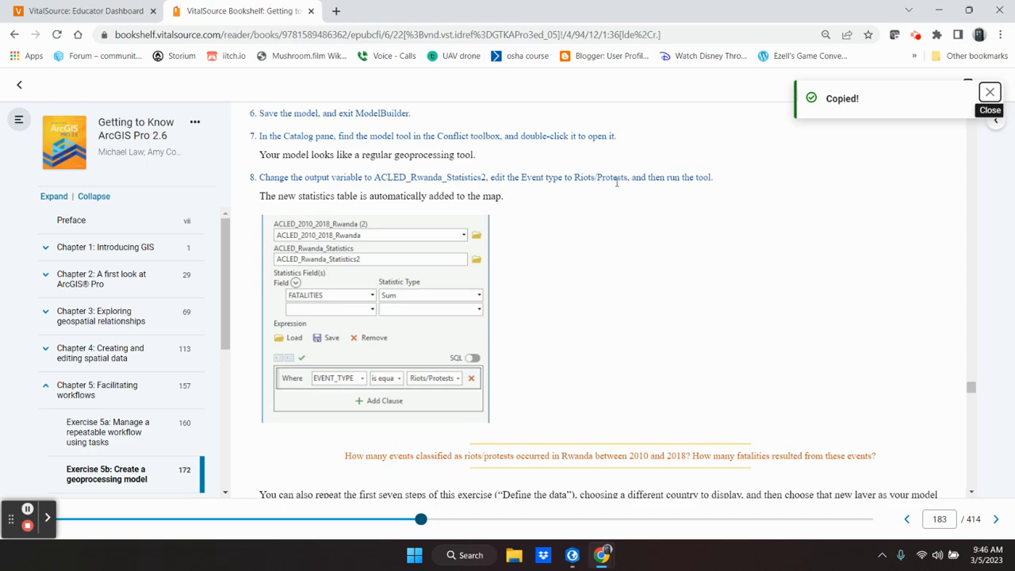
Step: Return to ArcGIS Pro and set the Model tool's EVENT_TYPE expression value to Riots/Protests
left_click(573, 557)
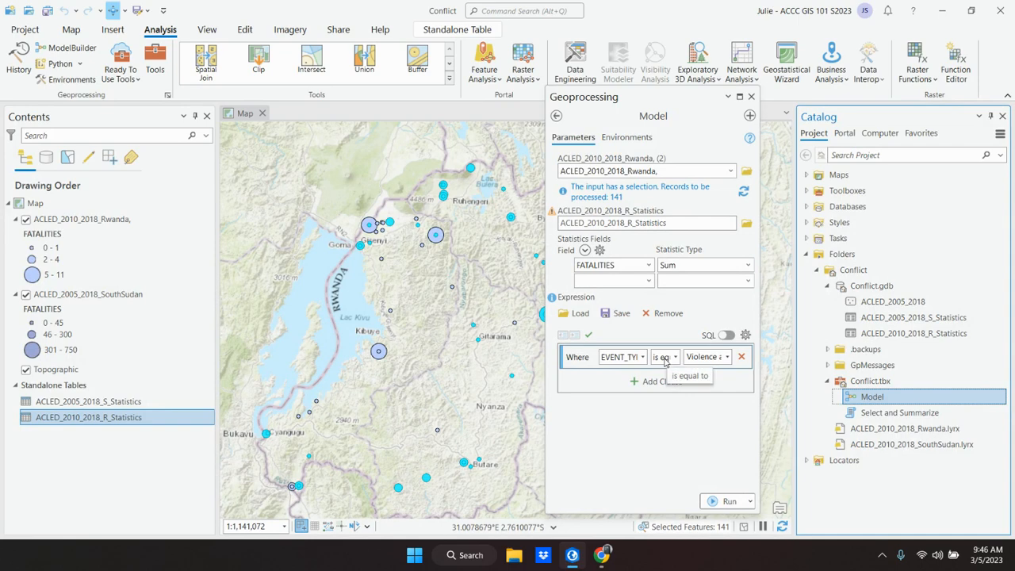
left_click(727, 357)
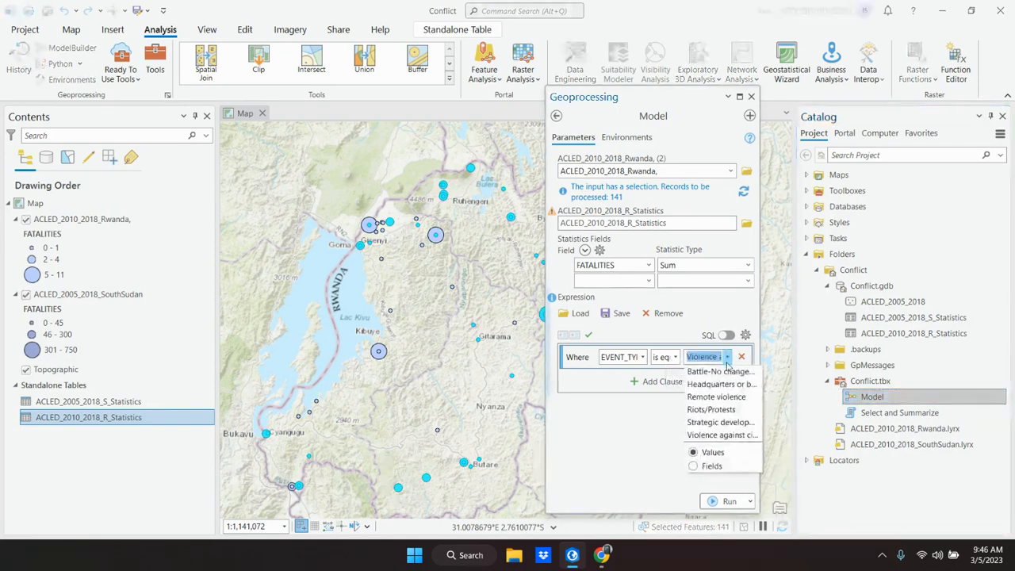
left_click(700, 412)
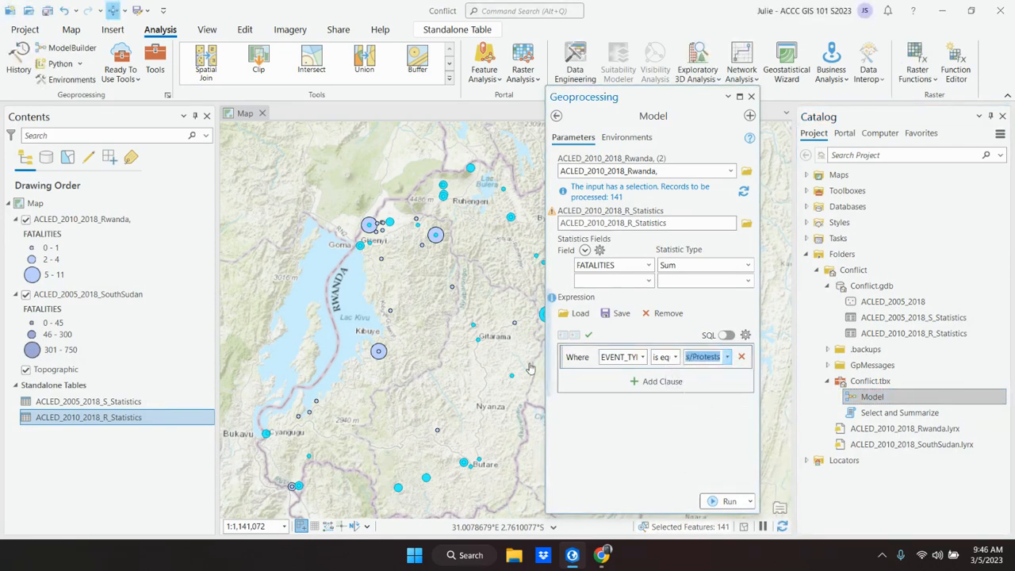
Step: Compare the Model tool's parameters with the step 8 illustration in the Chrome textbook and return to ArcGIS Pro
left_click(572, 556)
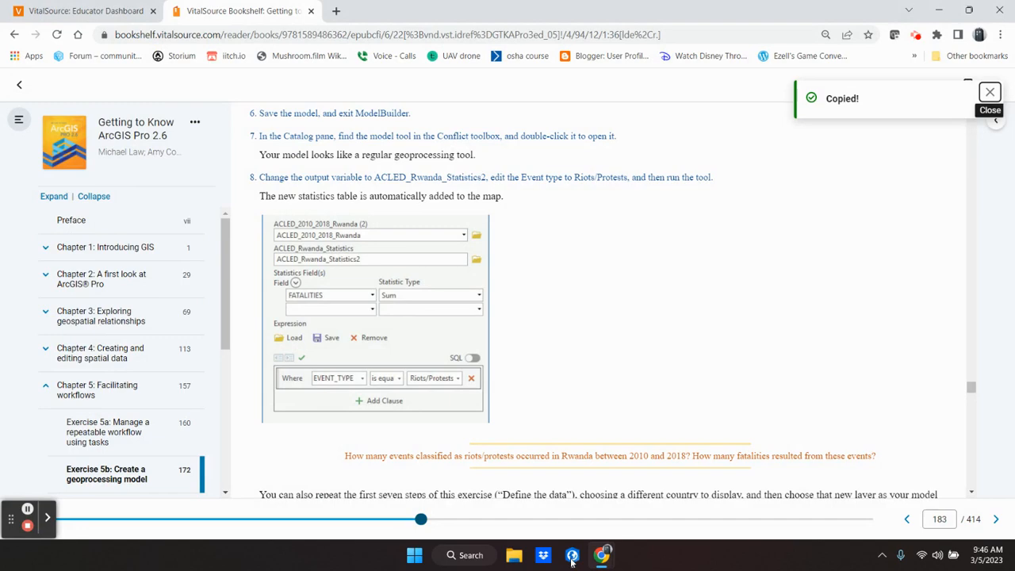
left_click(572, 558)
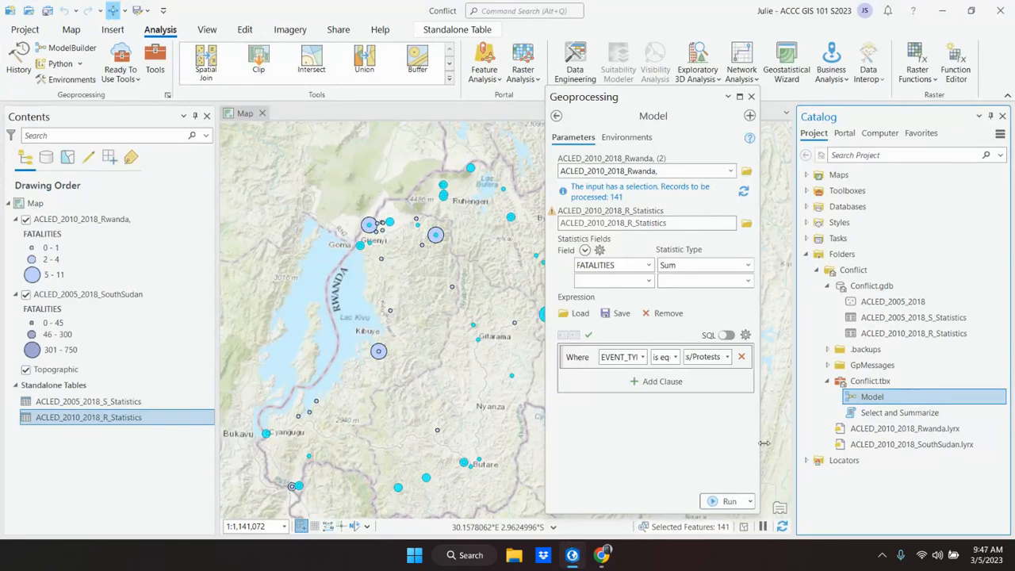
key("alt+Tab")
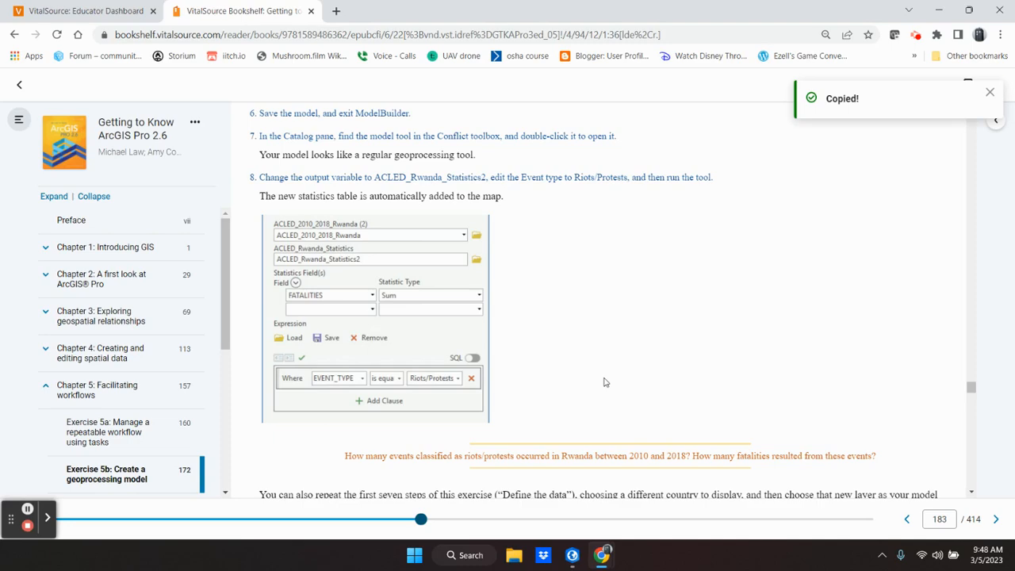
left_click(580, 558)
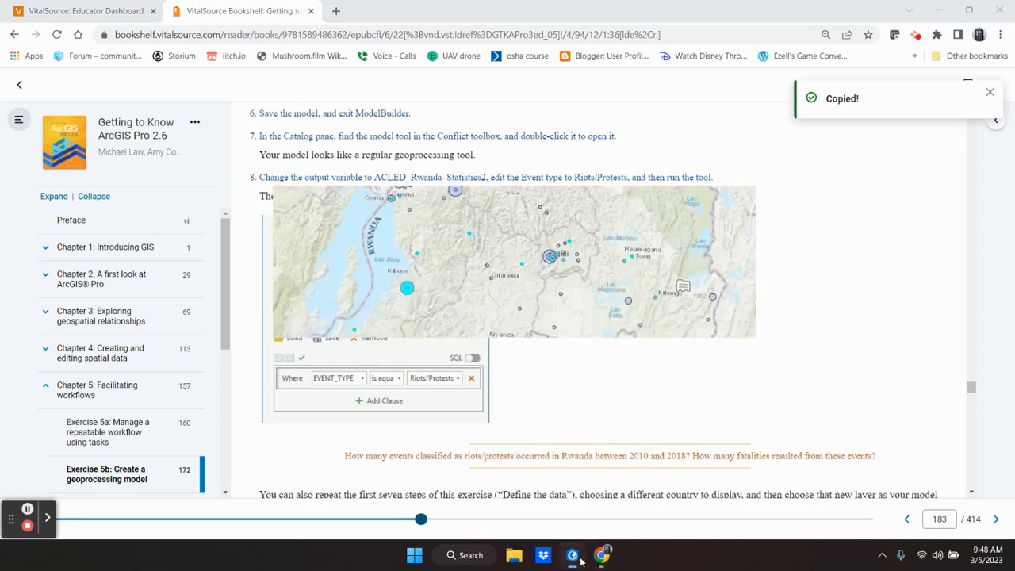
Step: Rename the Model tool's output table in Conflict.gdb as ACLED_Rwanda_Statistics3 and run the tool
mouse_move(553, 217)
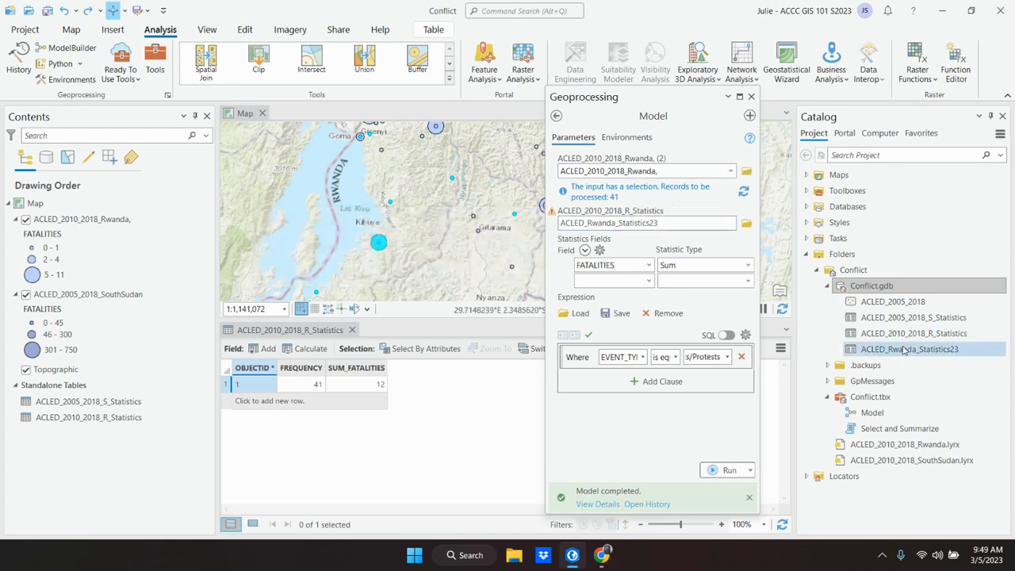
left_click(656, 222)
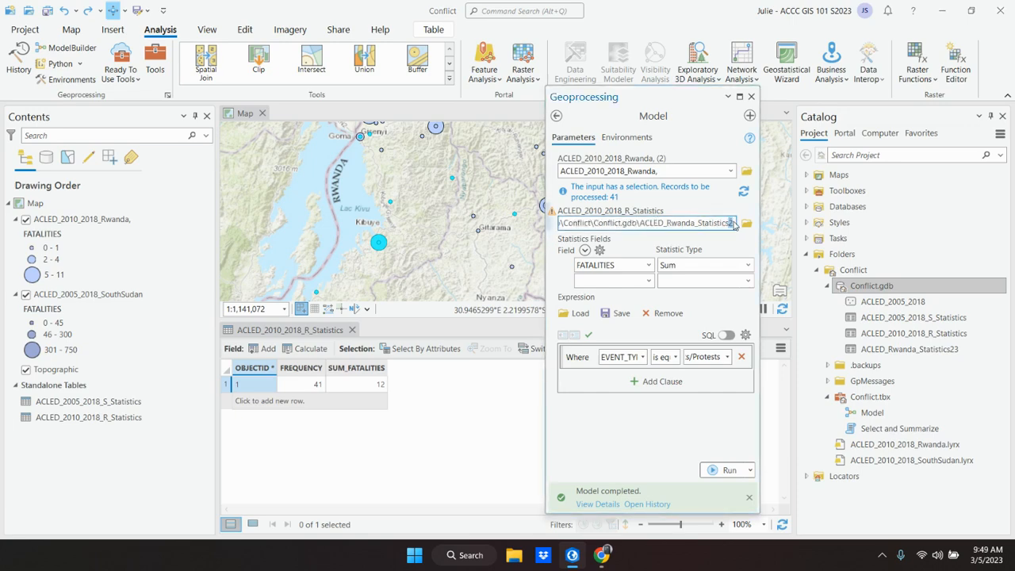
key("BackSpace")
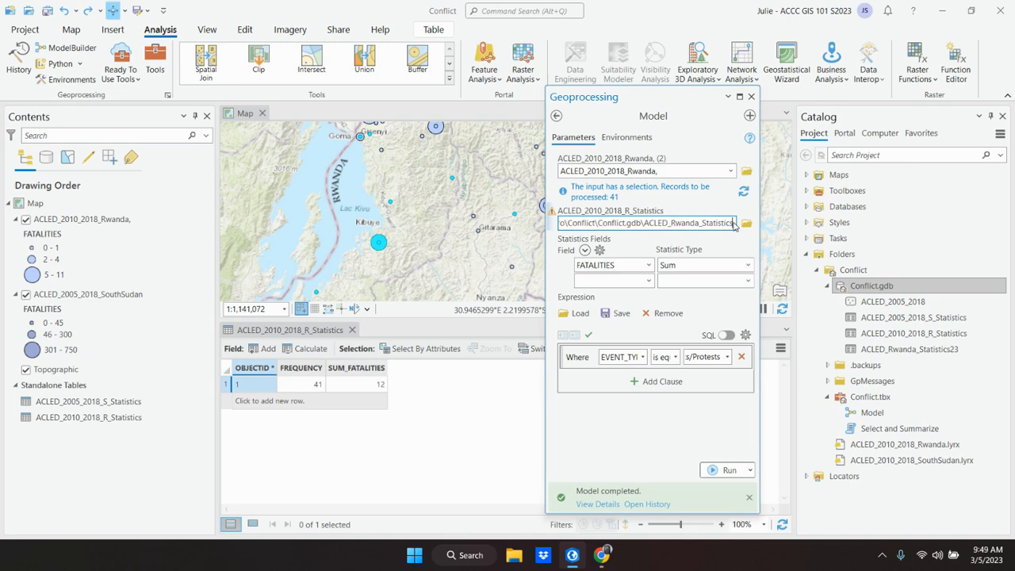
type("3")
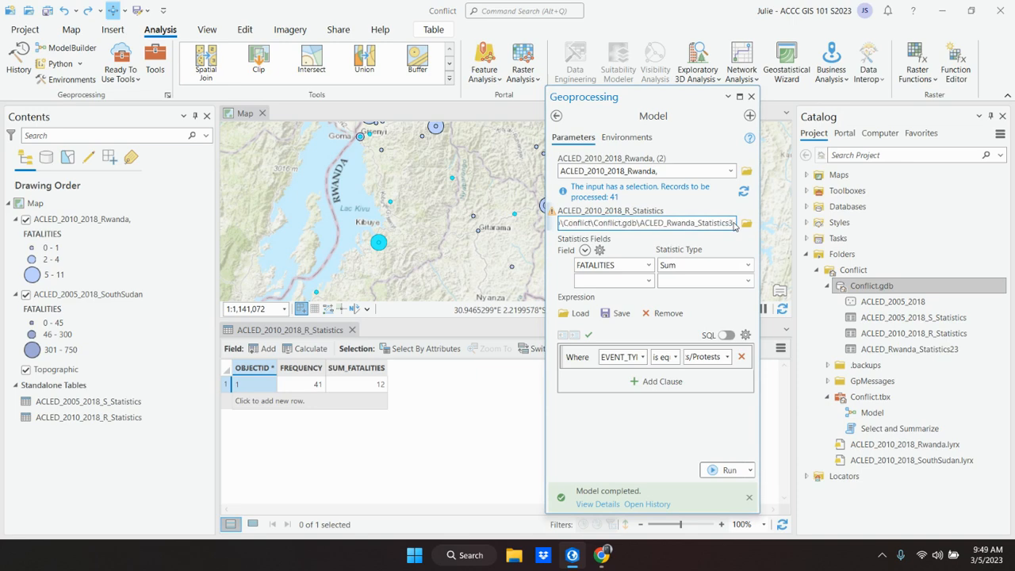
left_click(726, 471)
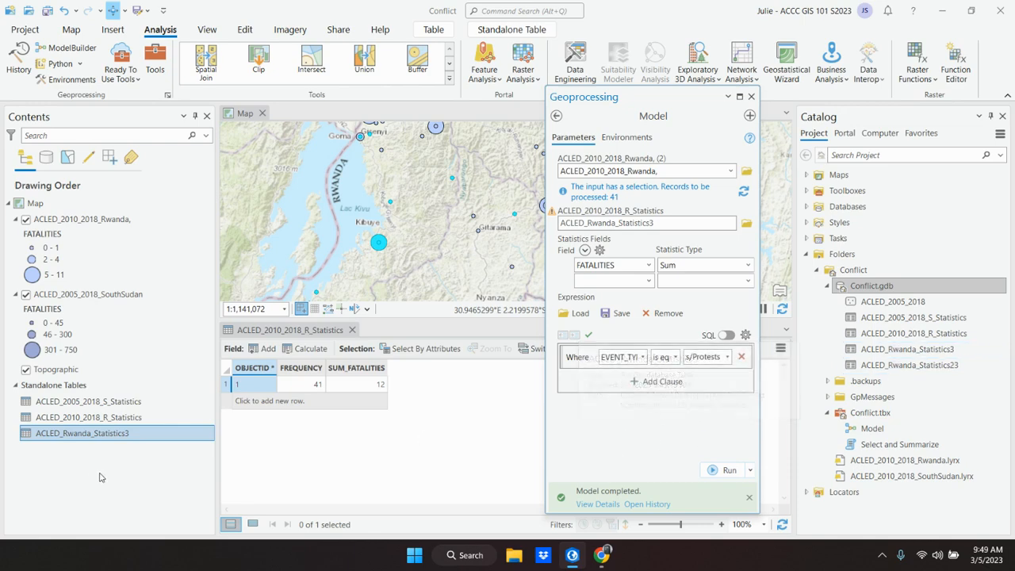
Step: Open the ACLED_Rwanda_Statistics3 standalone table and switch to the Chrome textbook to read the riots/protests questions and step 9
right_click(92, 435)
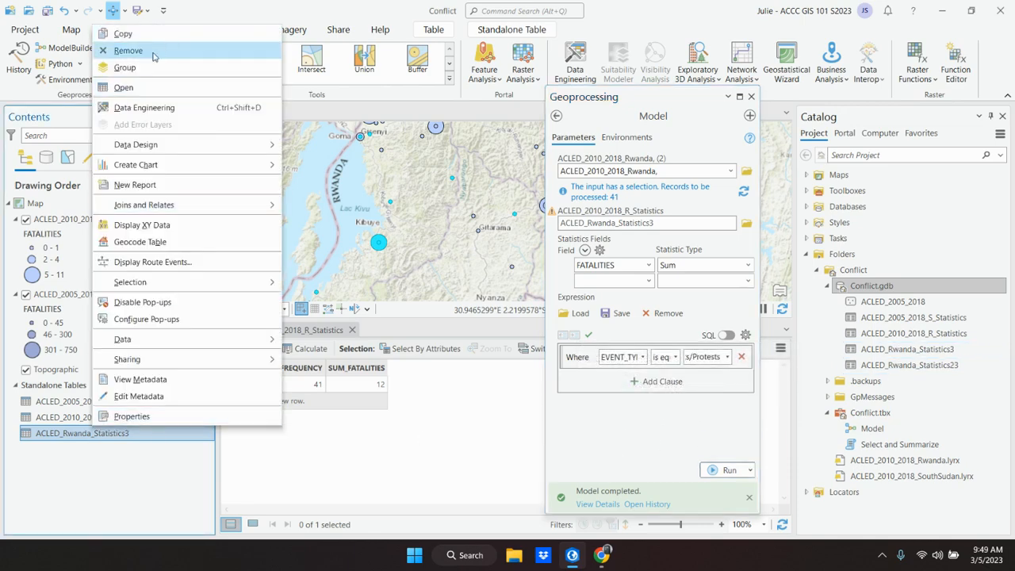
left_click(147, 88)
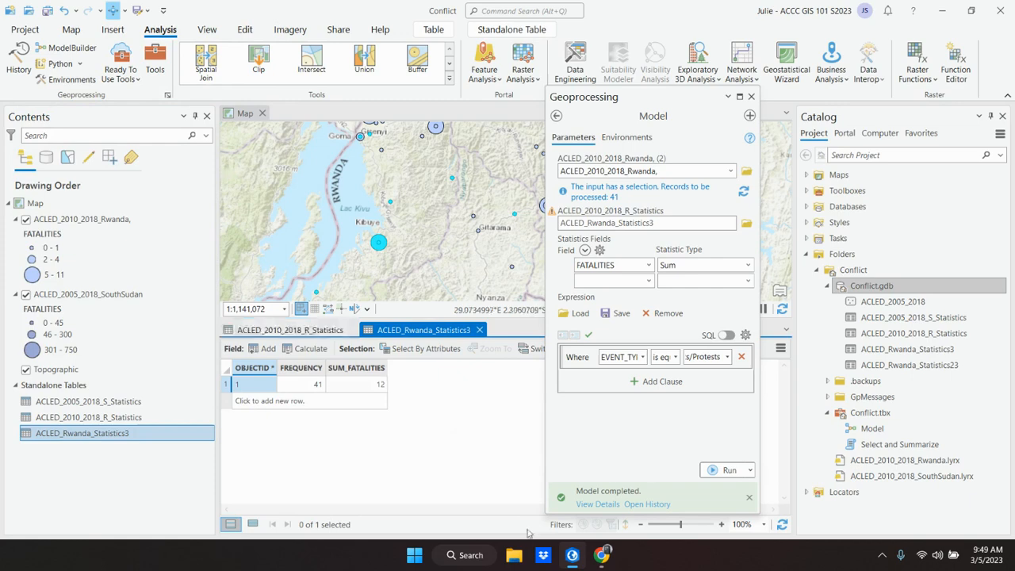
left_click(602, 555)
scroll(544, 405, "down", 3)
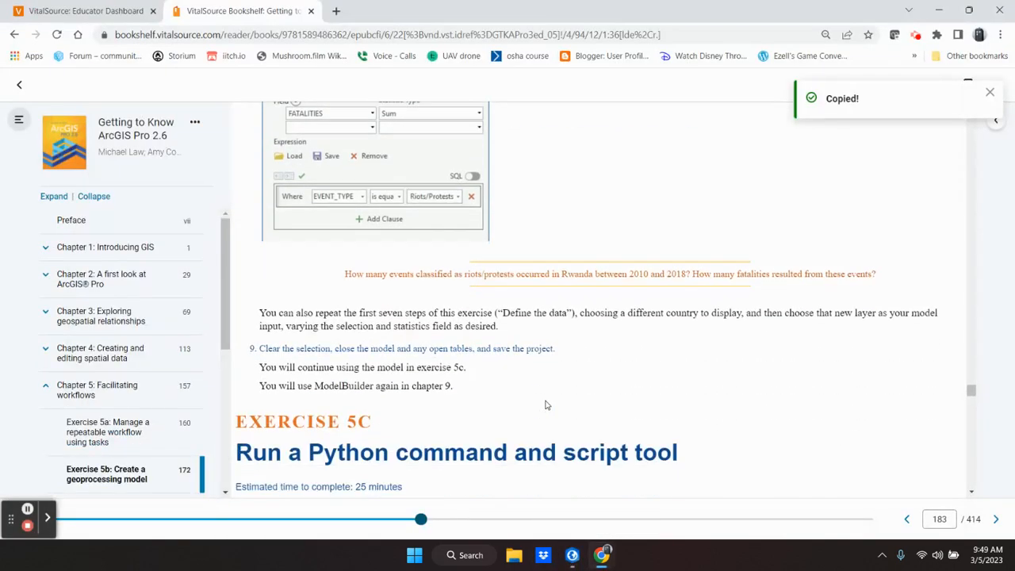